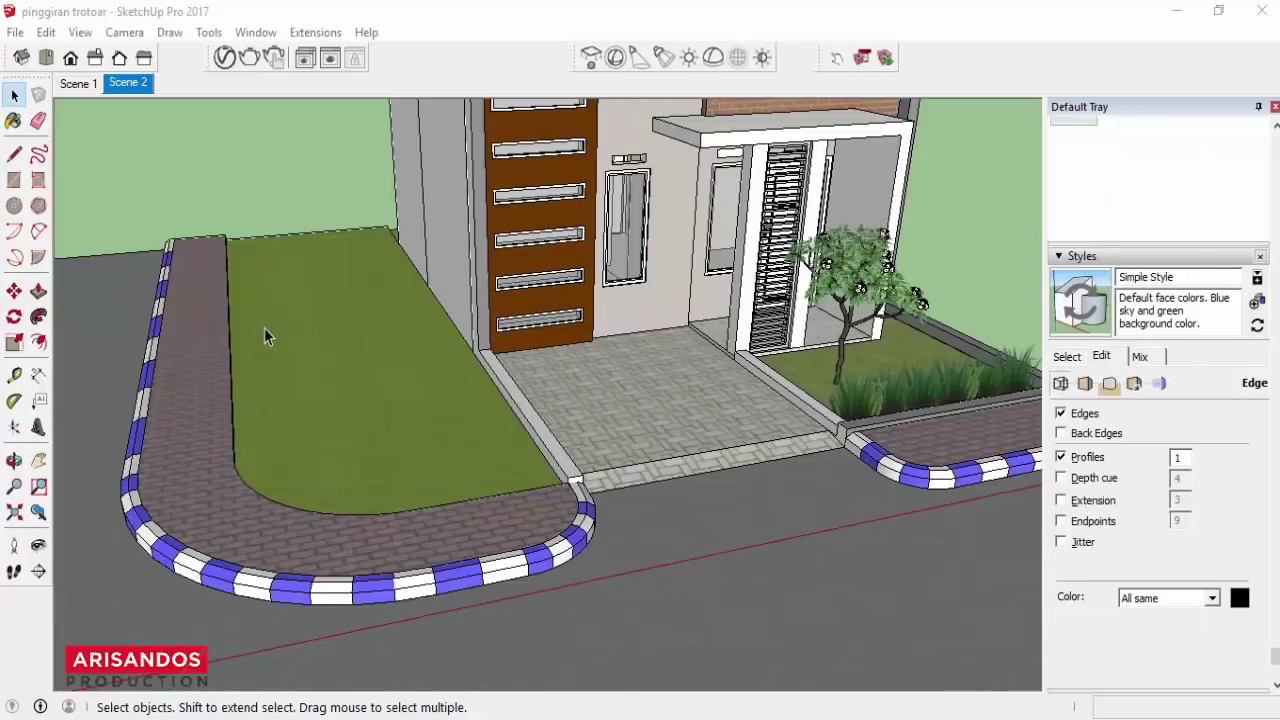
Close the Default Tray's Styles panel so the model view fills the full window width.
left_click(1274, 107)
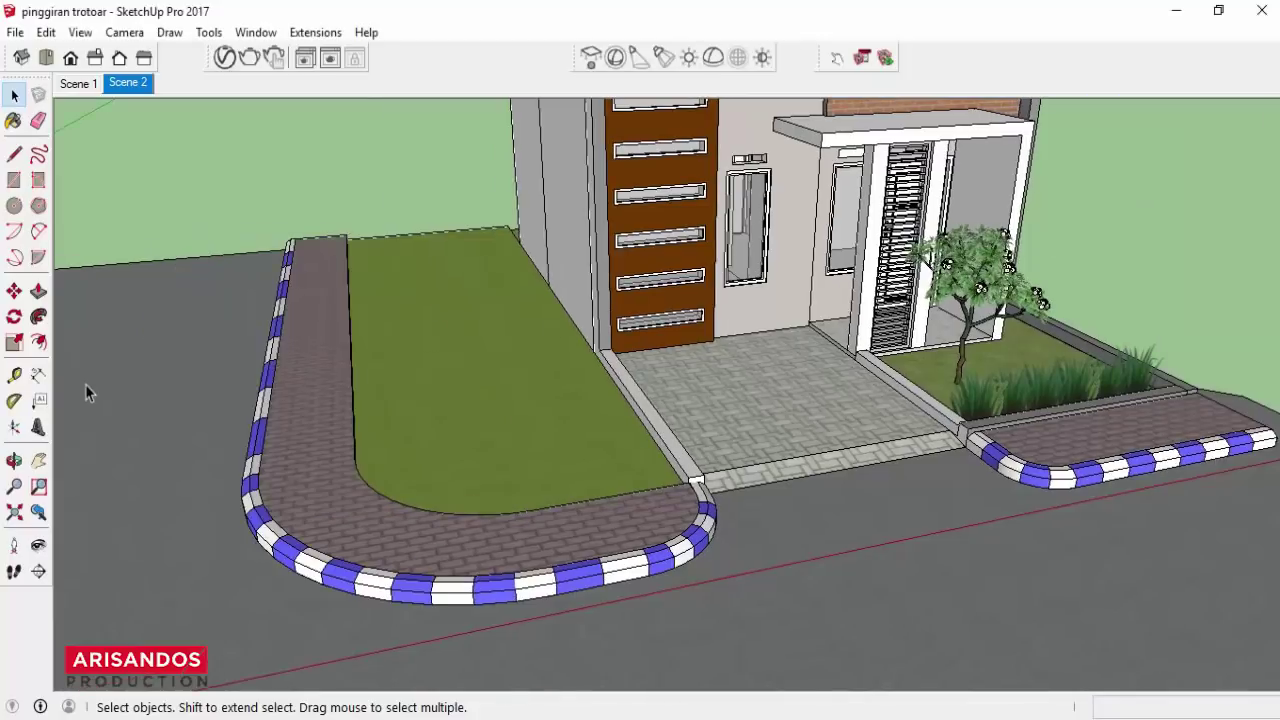
Orbit around the house to its roof and front, then turn the camera toward the right striped curb.
left_click(15, 464)
mouse_move(672, 586)
left_mouse_down()
mouse_move(720, 530)
mouse_move(738, 540)
left_mouse_up()
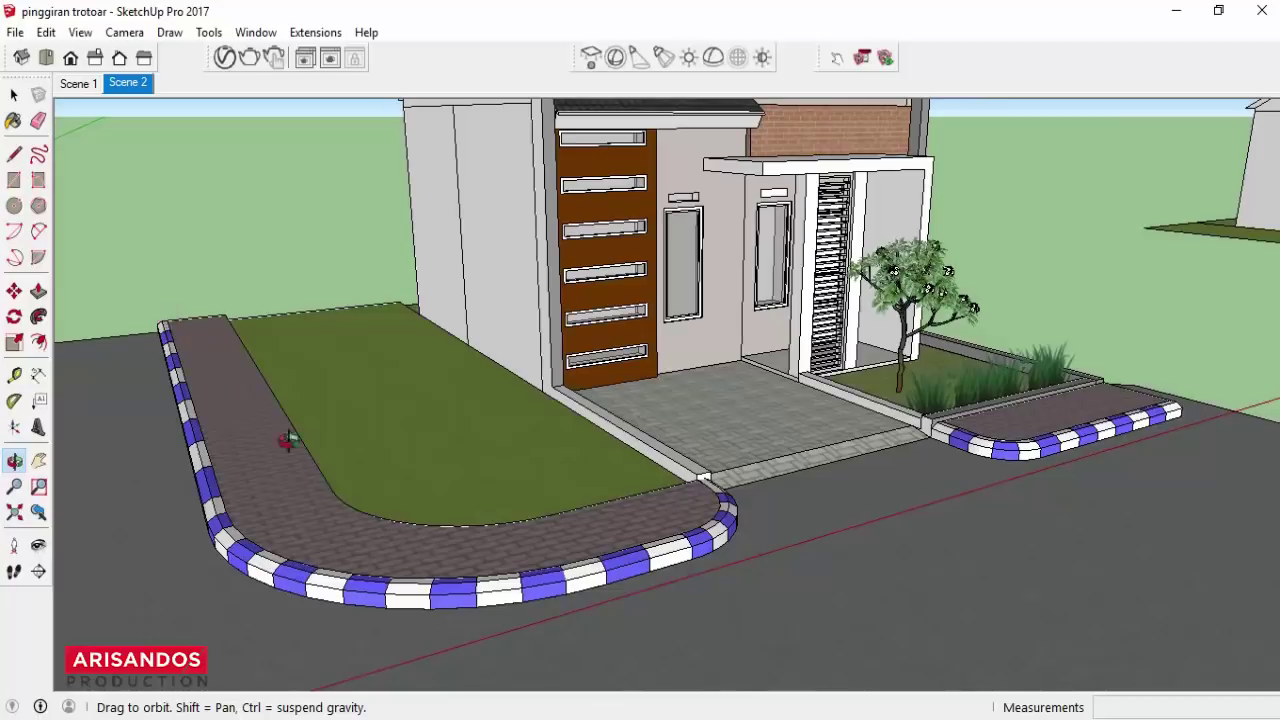
mouse_move(287, 441)
left_mouse_down()
mouse_move(523, 514)
mouse_move(526, 449)
mouse_move(545, 476)
left_mouse_up()
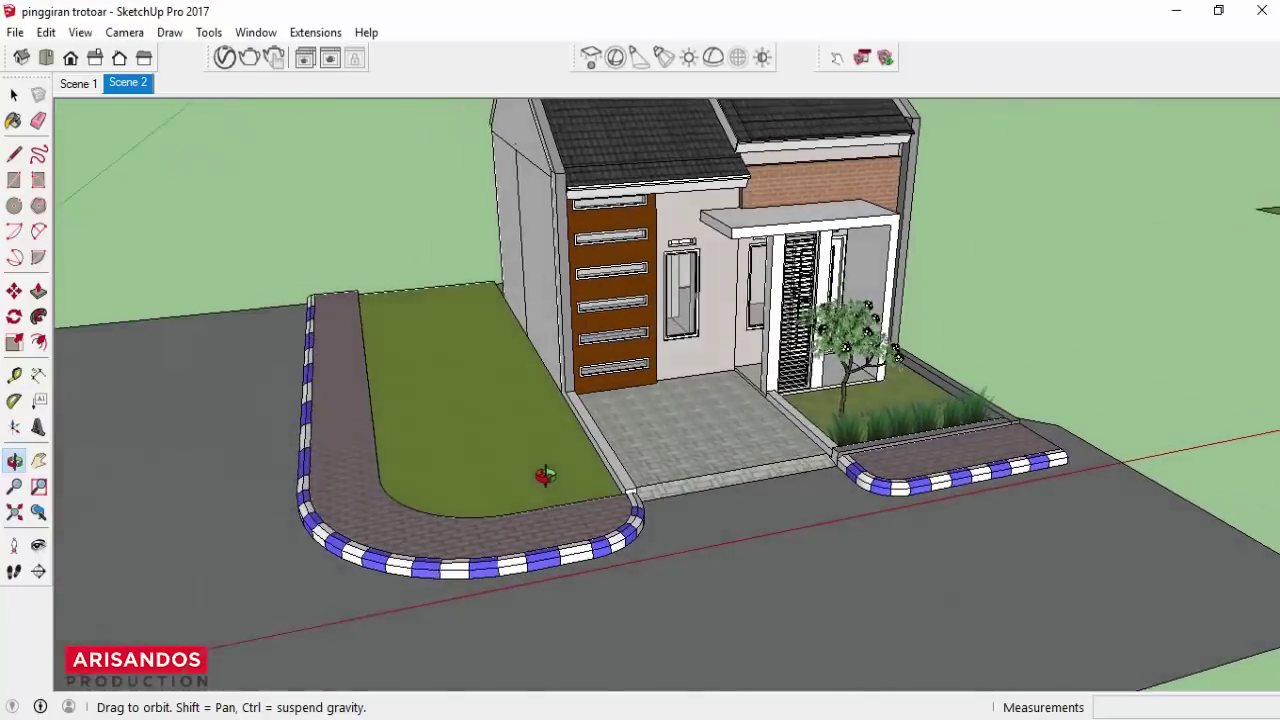
scroll(530, 531, "up", 2)
scroll(514, 540, "up", 1)
scroll(514, 540, "up", 1)
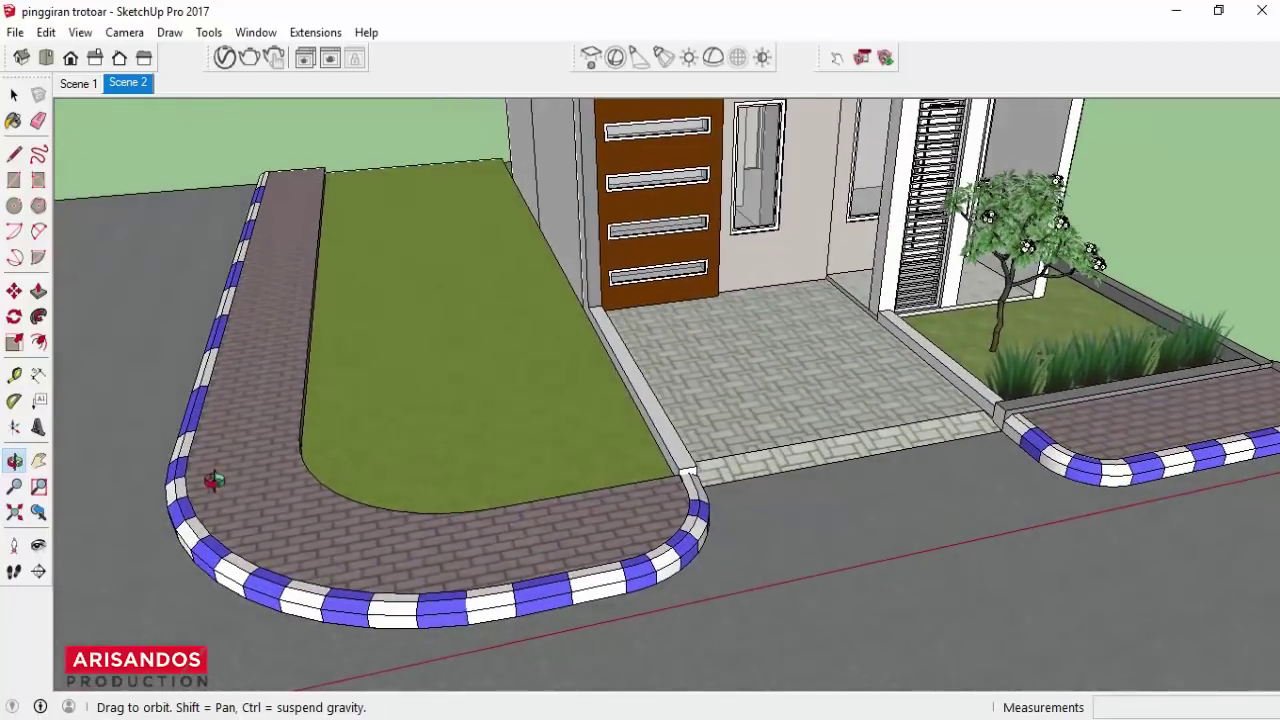
left_click(38, 545)
mouse_move(580, 551)
left_mouse_down()
mouse_move(614, 517)
mouse_move(628, 469)
mouse_move(60, 441)
left_mouse_up()
scroll(630, 465, "up", 2)
scroll(690, 410, "up", 1)
scroll(698, 405, "down", 1)
scroll(666, 438, "up", 1)
Pan to the left curb and grass and tilt to a higher view of them.
left_click(38, 460)
mouse_move(215, 395)
left_mouse_down()
mouse_move(706, 366)
mouse_move(703, 415)
mouse_move(658, 492)
left_mouse_up()
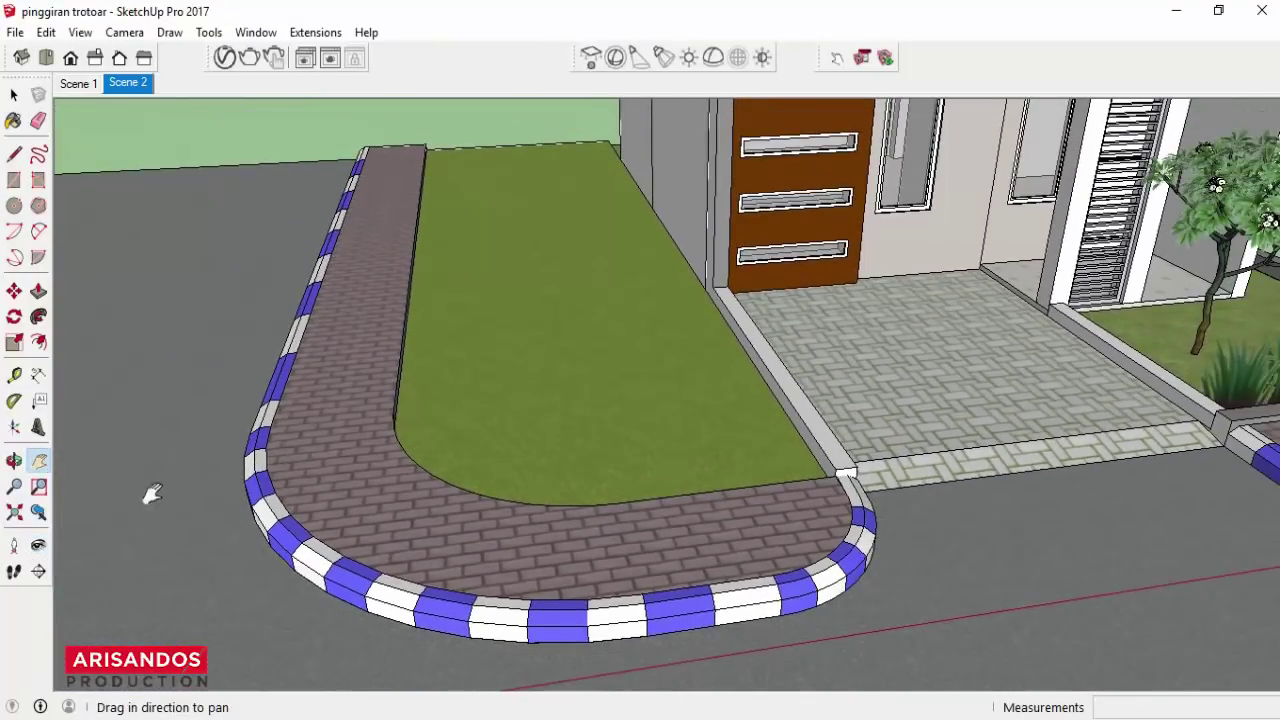
left_click(14, 460)
mouse_move(294, 434)
left_mouse_down()
mouse_move(480, 507)
mouse_move(490, 478)
left_mouse_up()
left_click_drag(536, 514, 451, 451)
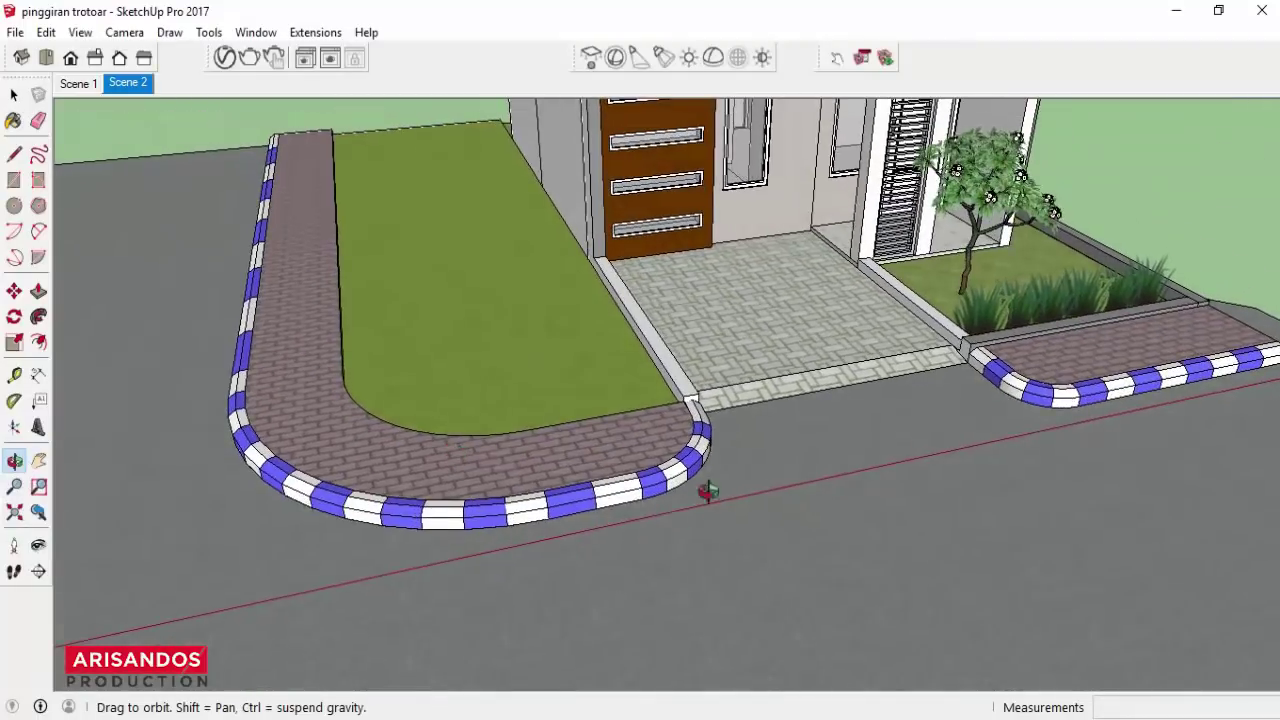
scroll(714, 486, "up", 2)
scroll(668, 443, "up", 3)
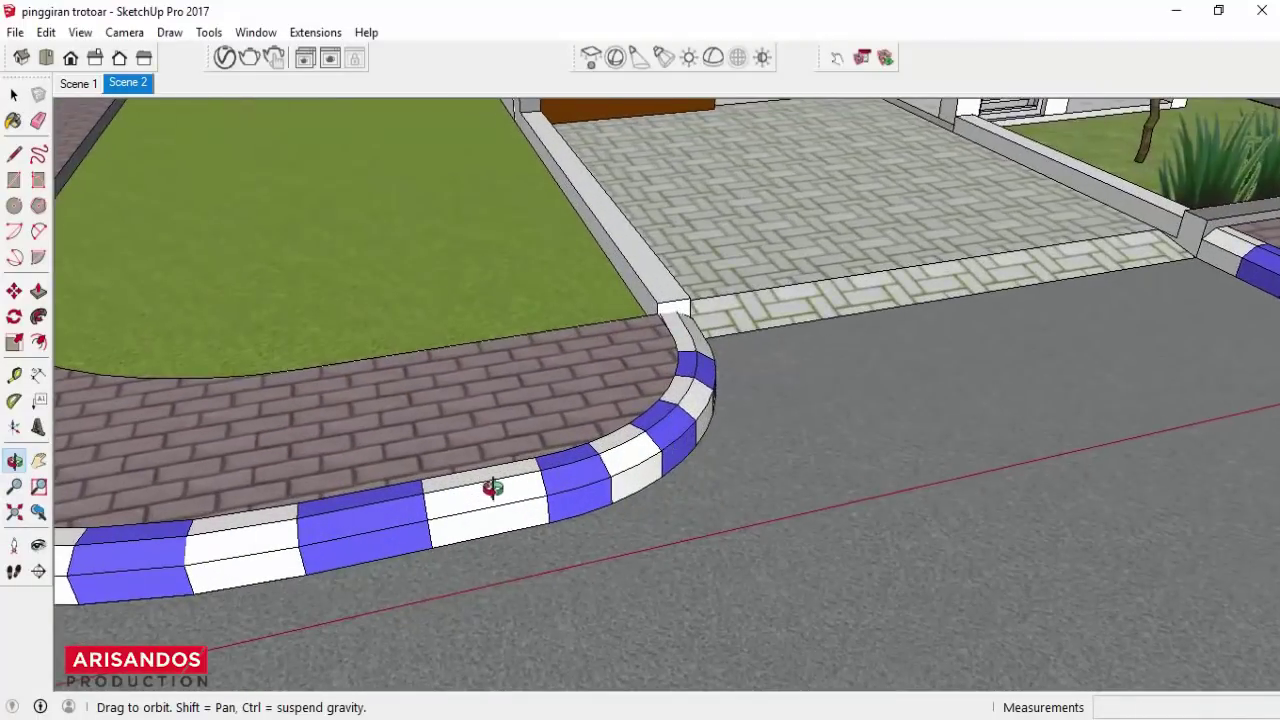
Orbit to a side-on, low-angle close-up of the blue-and-white striped curb.
left_click_drag(492, 488, 614, 474)
mouse_move(469, 459)
left_mouse_down()
mouse_move(323, 491)
mouse_move(297, 449)
mouse_move(157, 425)
left_mouse_up()
scroll(343, 397, "up", 3)
scroll(349, 421, "up", 2)
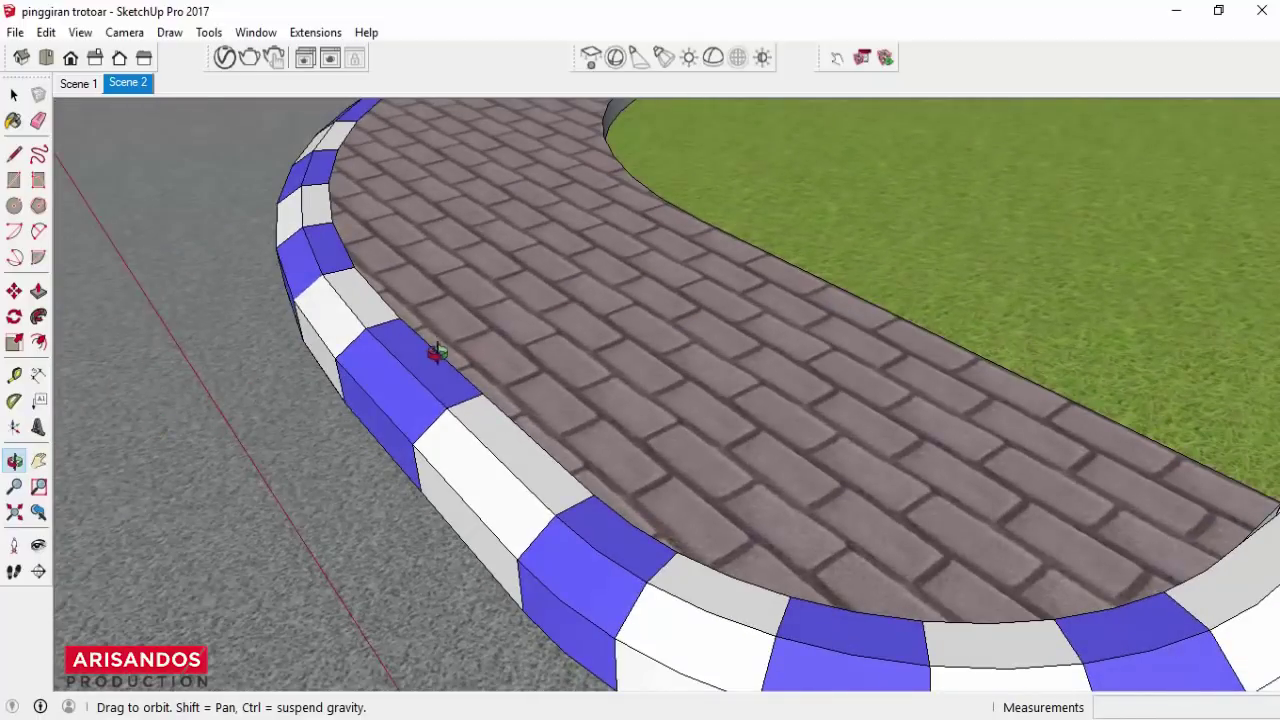
scroll(361, 343, "up", 2)
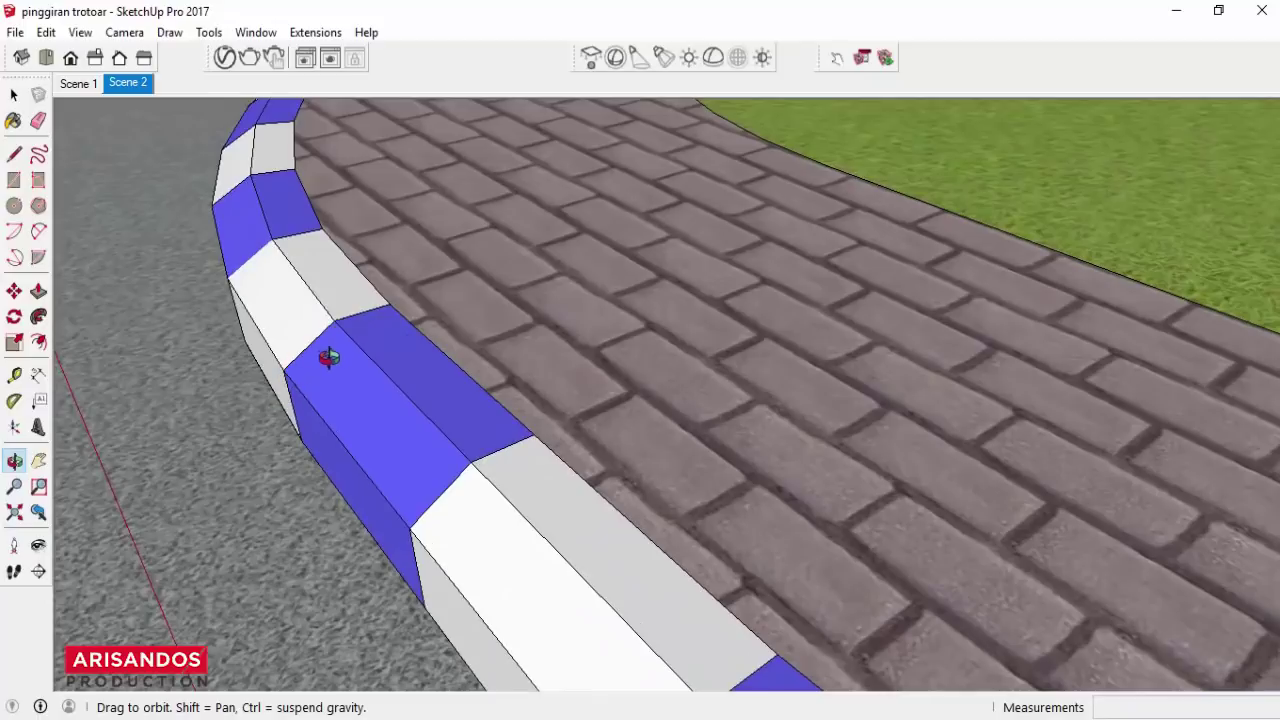
scroll(300, 320, "down", 3)
left_click_drag(271, 289, 280, 231)
scroll(346, 360, "up", 1)
scroll(345, 362, "up", 1)
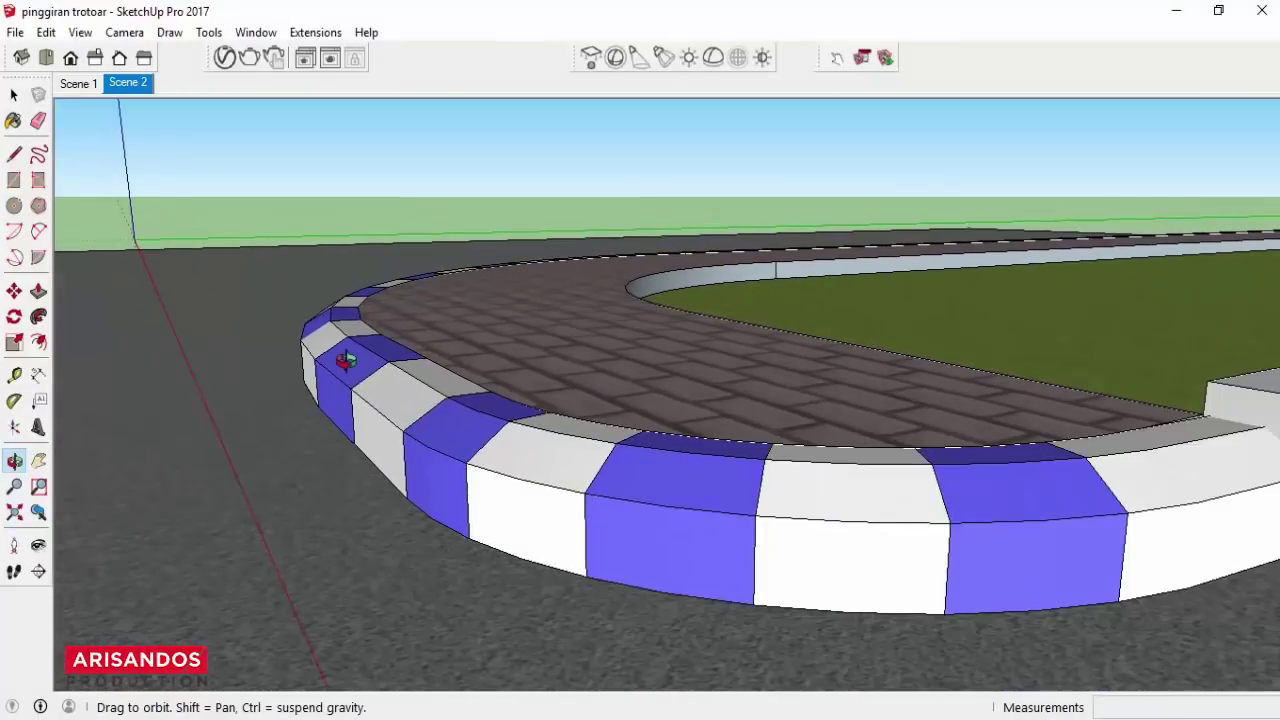
left_click_drag(345, 361, 337, 434)
scroll(400, 294, "up", 2)
Zoom to the whole model, then bring the right-hand uncurbed house to the centre.
key("shift+z")
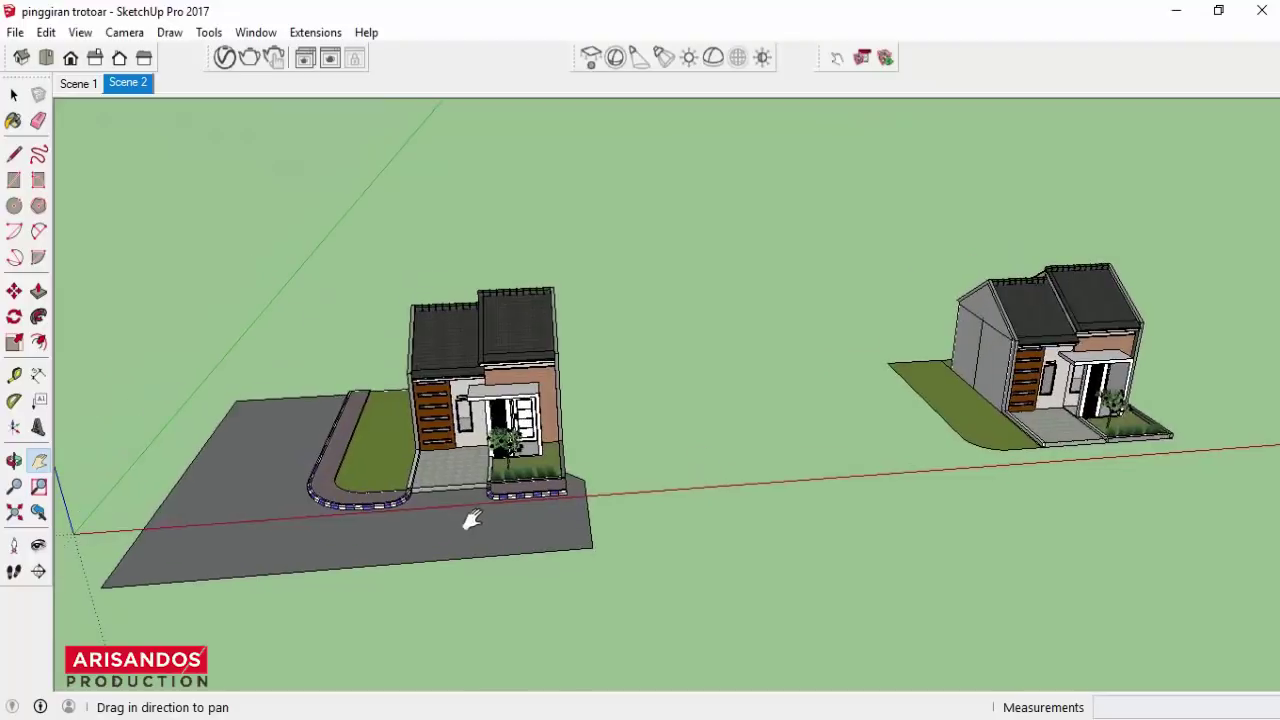
scroll(472, 520, "up", 1)
left_click_drag(716, 464, 329, 457)
scroll(934, 434, "up", 1)
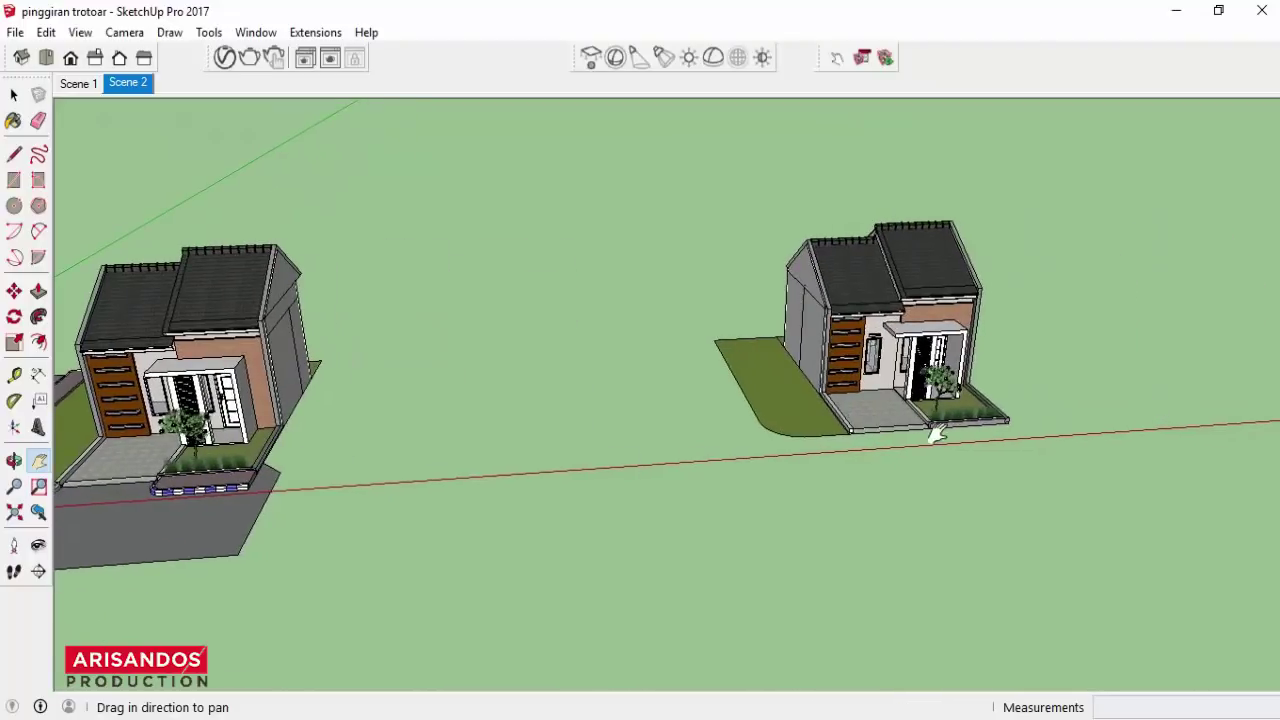
scroll(934, 434, "up", 2)
scroll(915, 390, "up", 2)
middle_click_drag(915, 390, 813, 508)
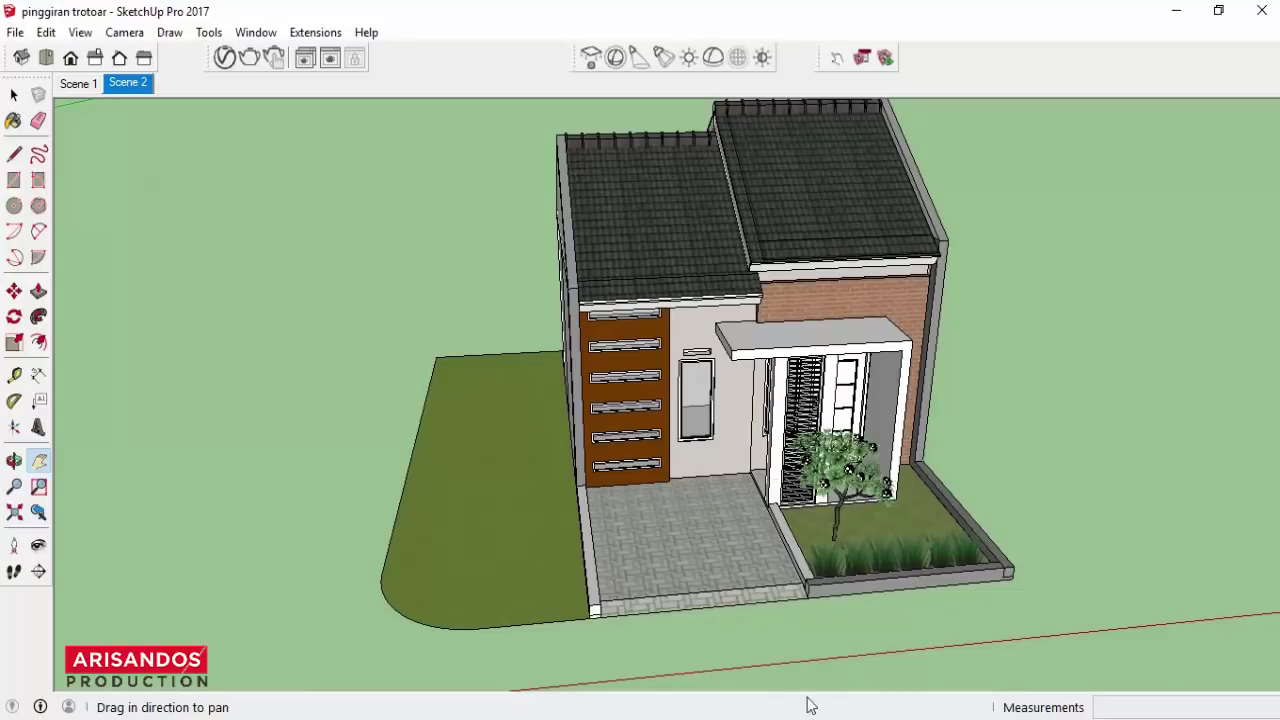
scroll(857, 607, "up", 2)
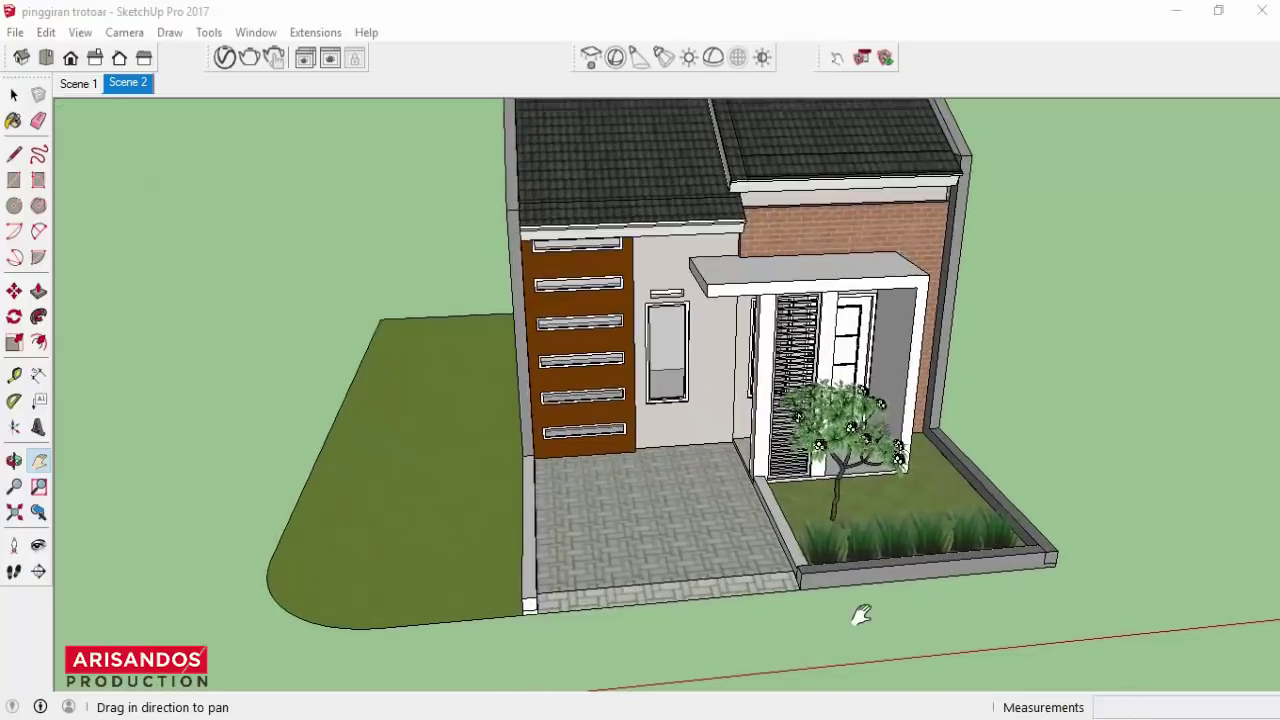
scroll(857, 604, "up", 2)
scroll(857, 603, "up", 2)
Orbit to a higher angle and pan in to frame the house's front planter corner.
left_click(14, 460)
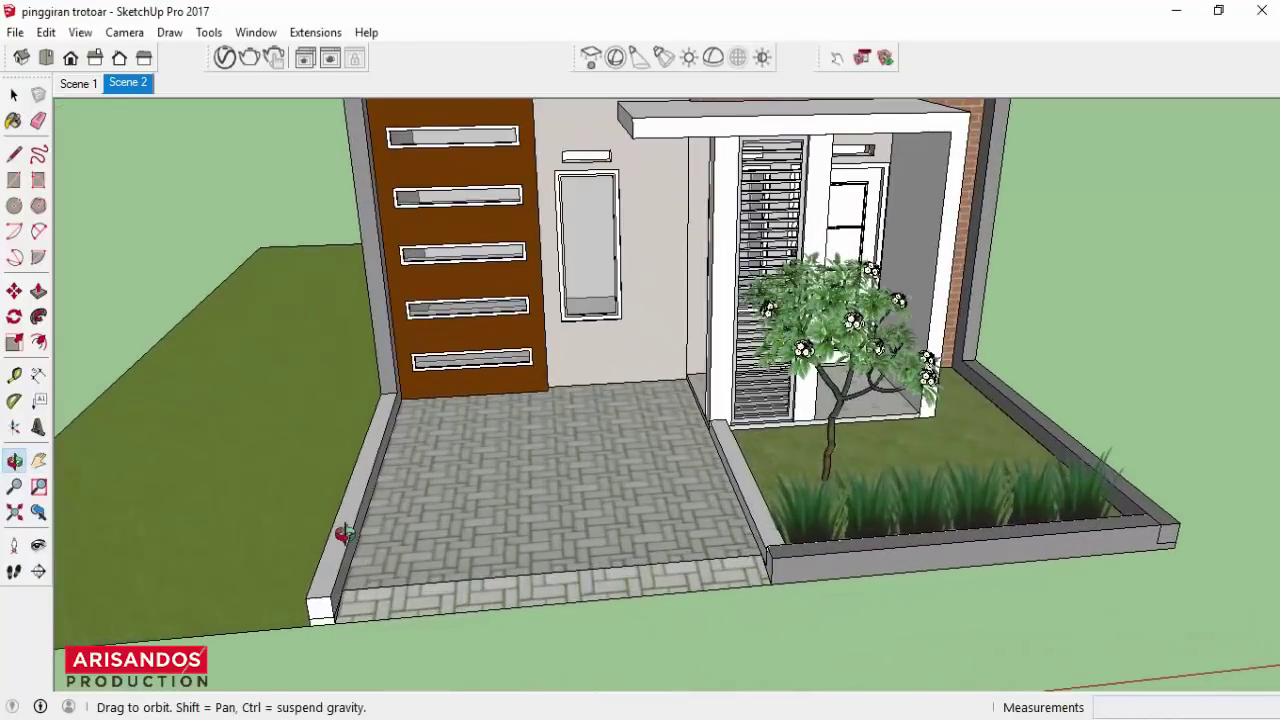
mouse_move(343, 534)
left_mouse_down()
mouse_move(1000, 651)
mouse_move(1249, 608)
left_mouse_up()
left_click_drag(1207, 515, 1146, 485)
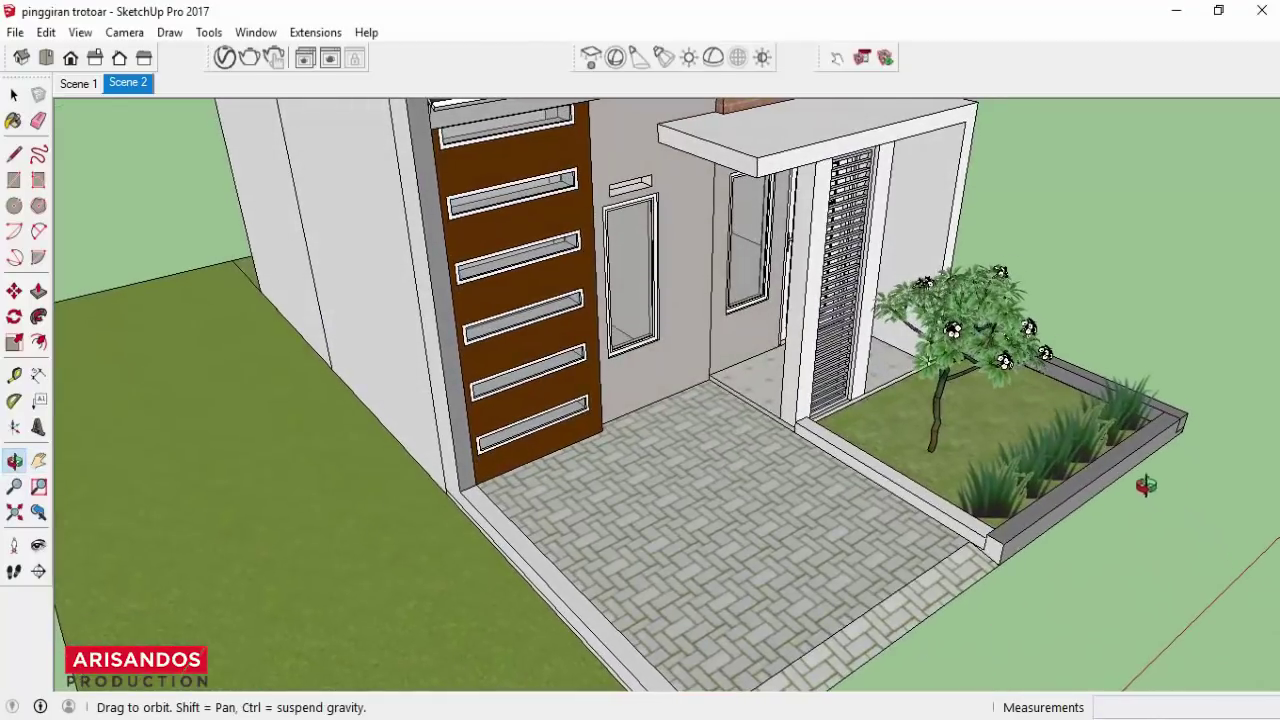
left_click(38, 460)
mouse_move(1100, 523)
left_mouse_down()
mouse_move(820, 486)
mouse_move(770, 522)
left_mouse_up()
scroll(777, 487, "up", 1)
scroll(740, 460, "up", 2)
scroll(711, 438, "up", 1)
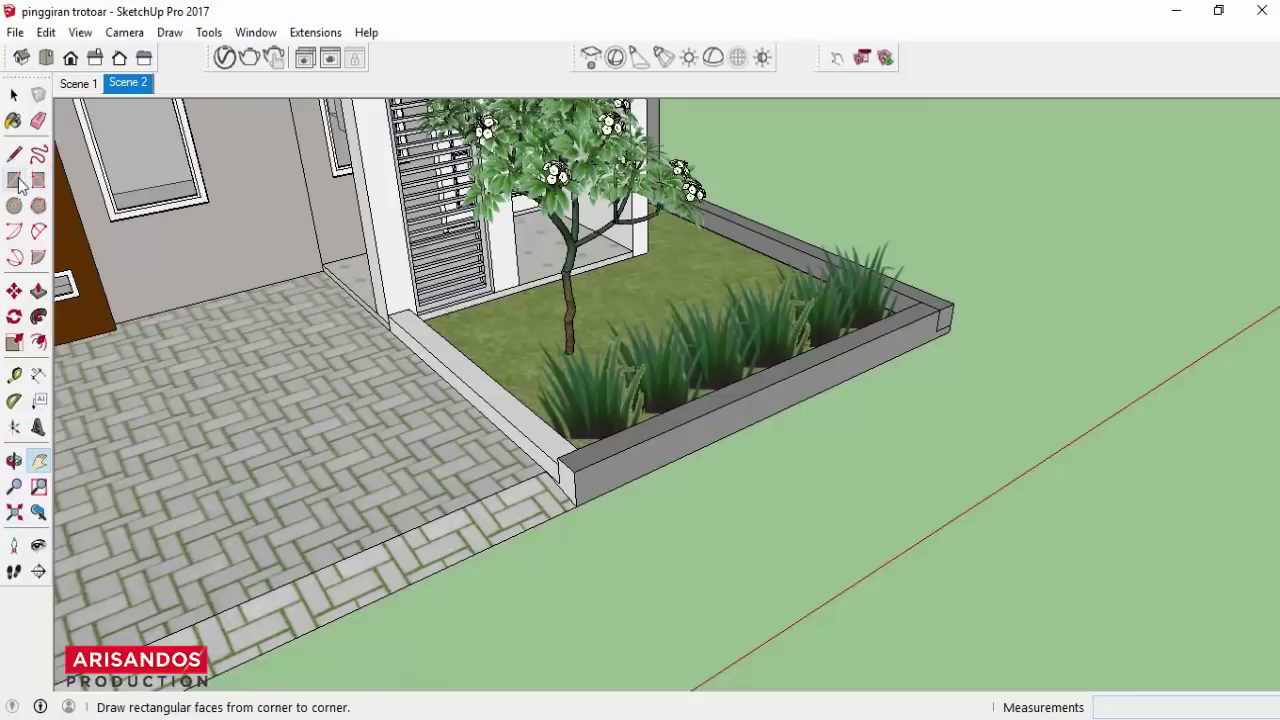
Draw a 300 by 100 rectangle slab from the planter corner.
left_click(14, 180)
left_click(578, 507)
type("300;100")
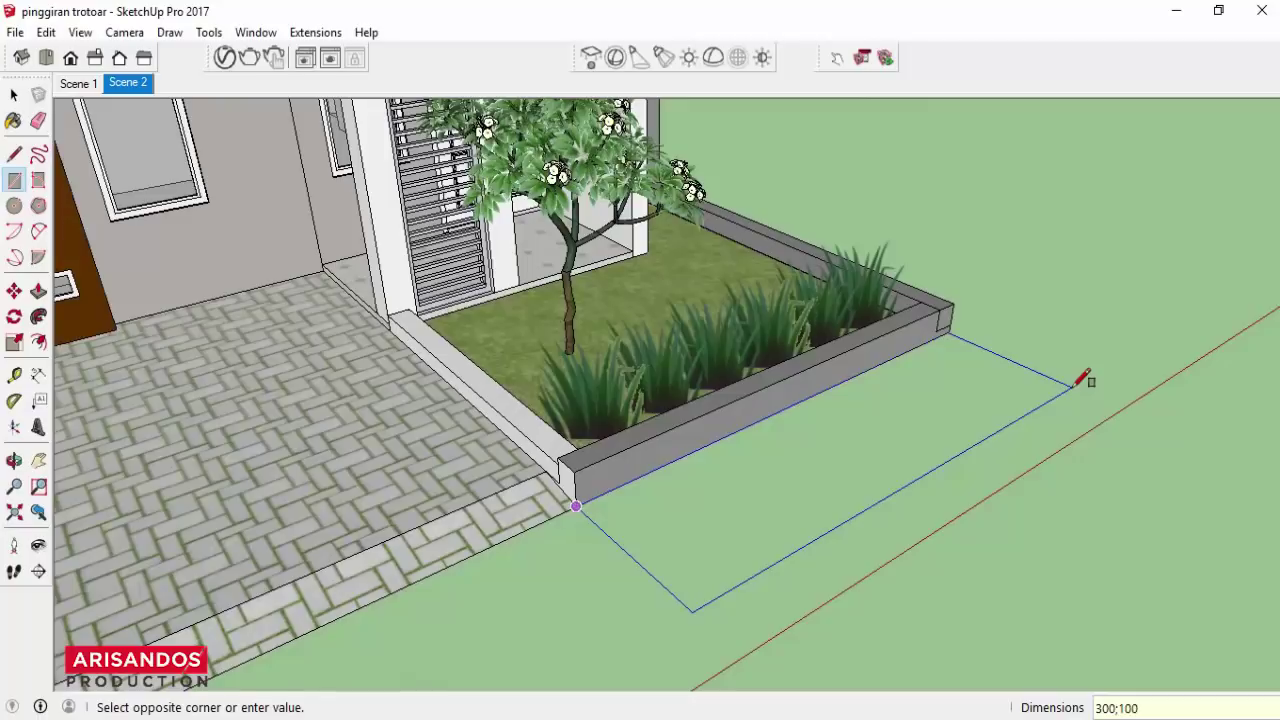
key("Return")
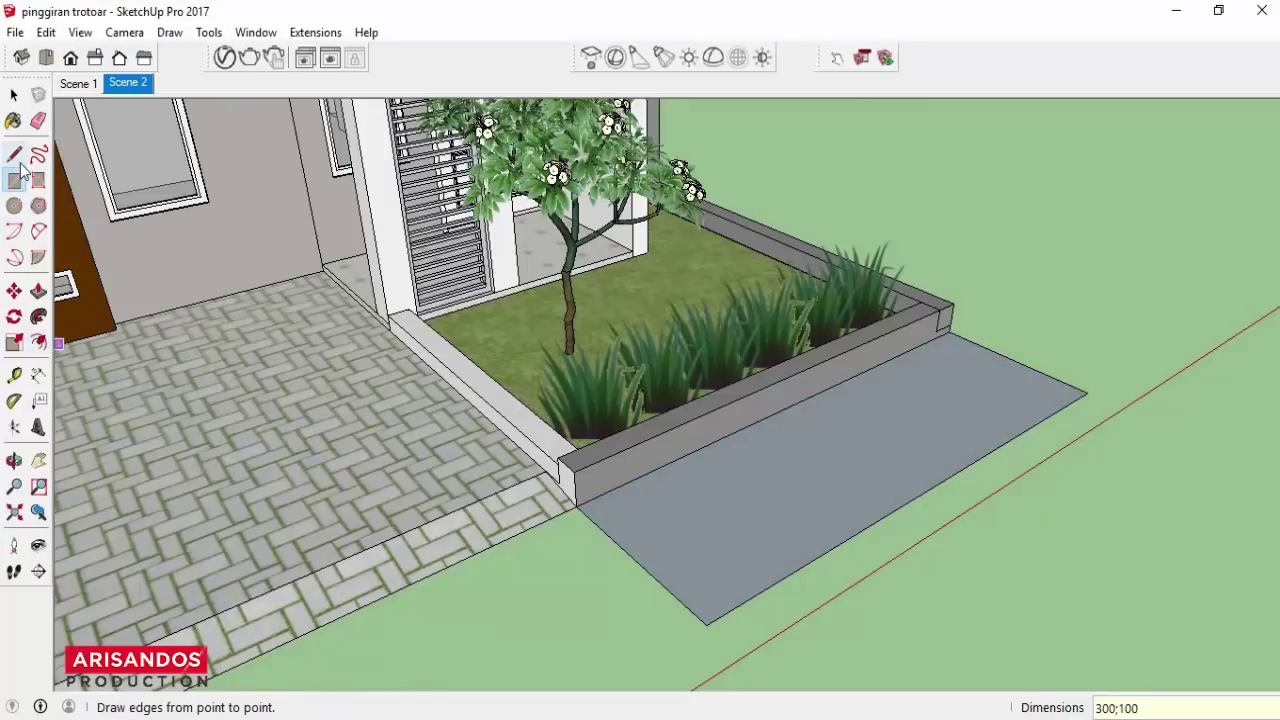
left_click(14, 460)
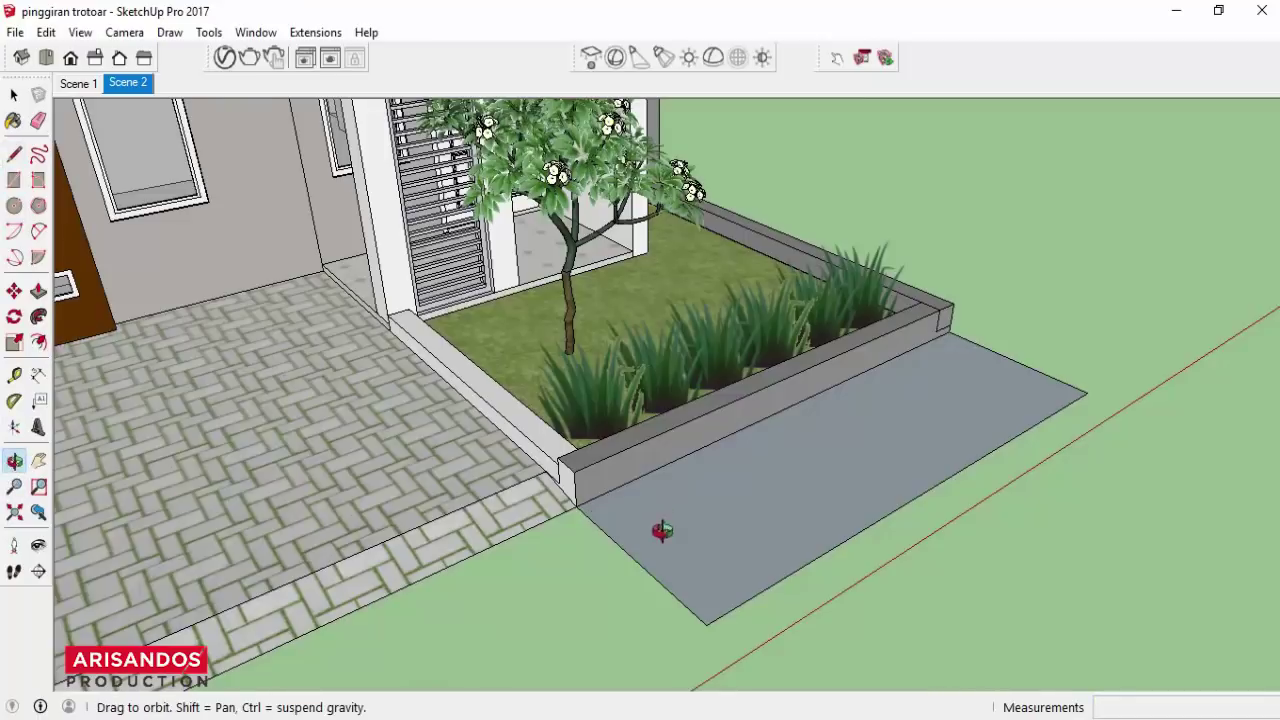
mouse_move(651, 529)
left_mouse_down()
mouse_move(698, 532)
mouse_move(645, 538)
left_mouse_up()
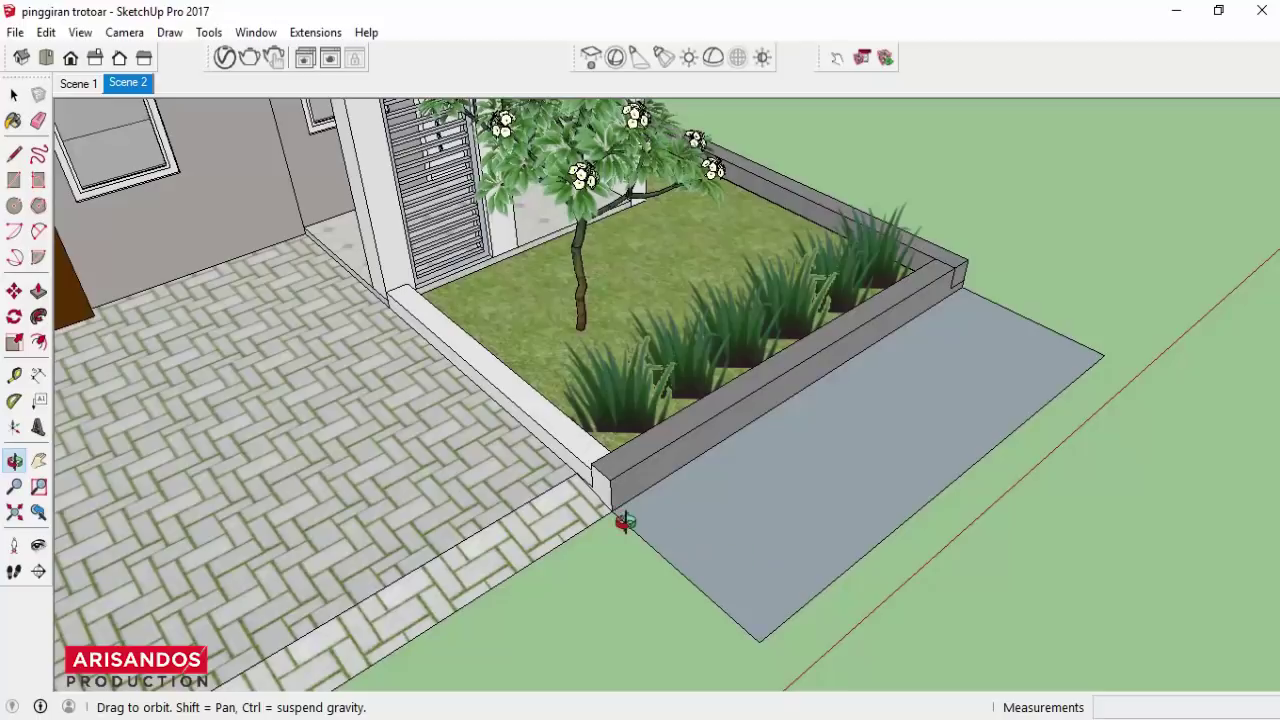
Round off the slab's front corner with a 2-point arc fillet.
left_click(38, 231)
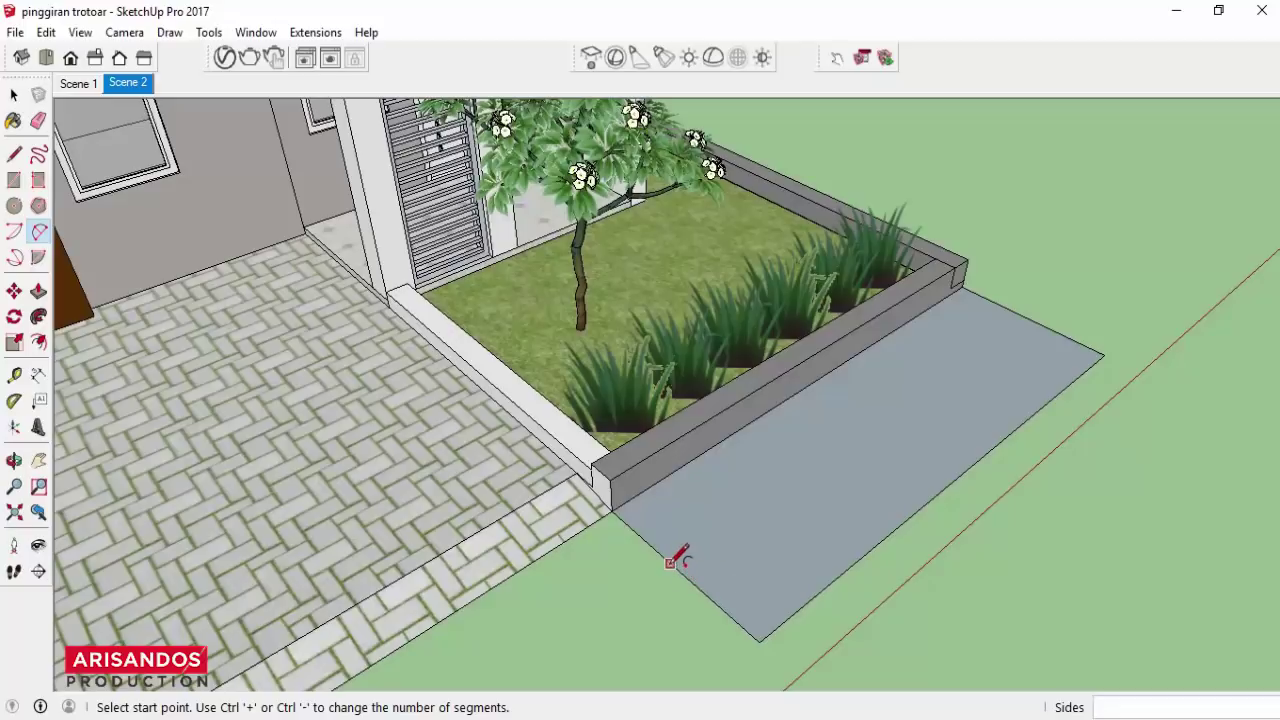
left_click(667, 560)
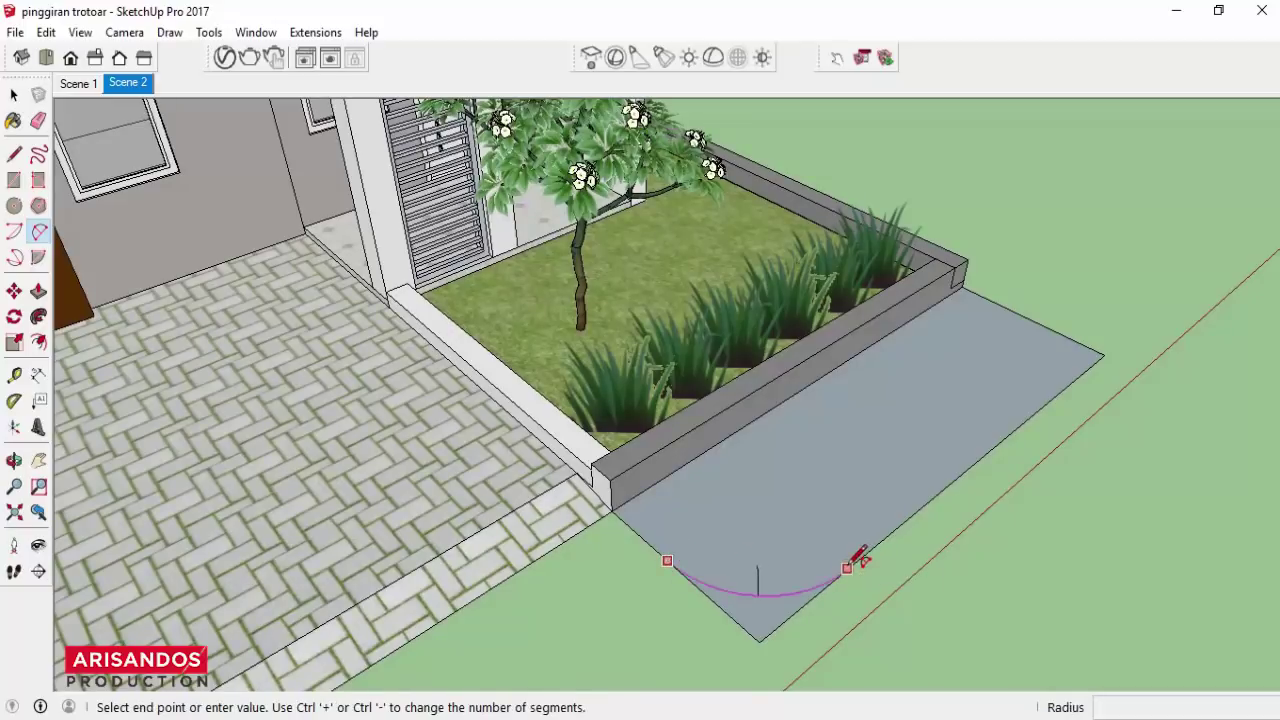
double_click(849, 566)
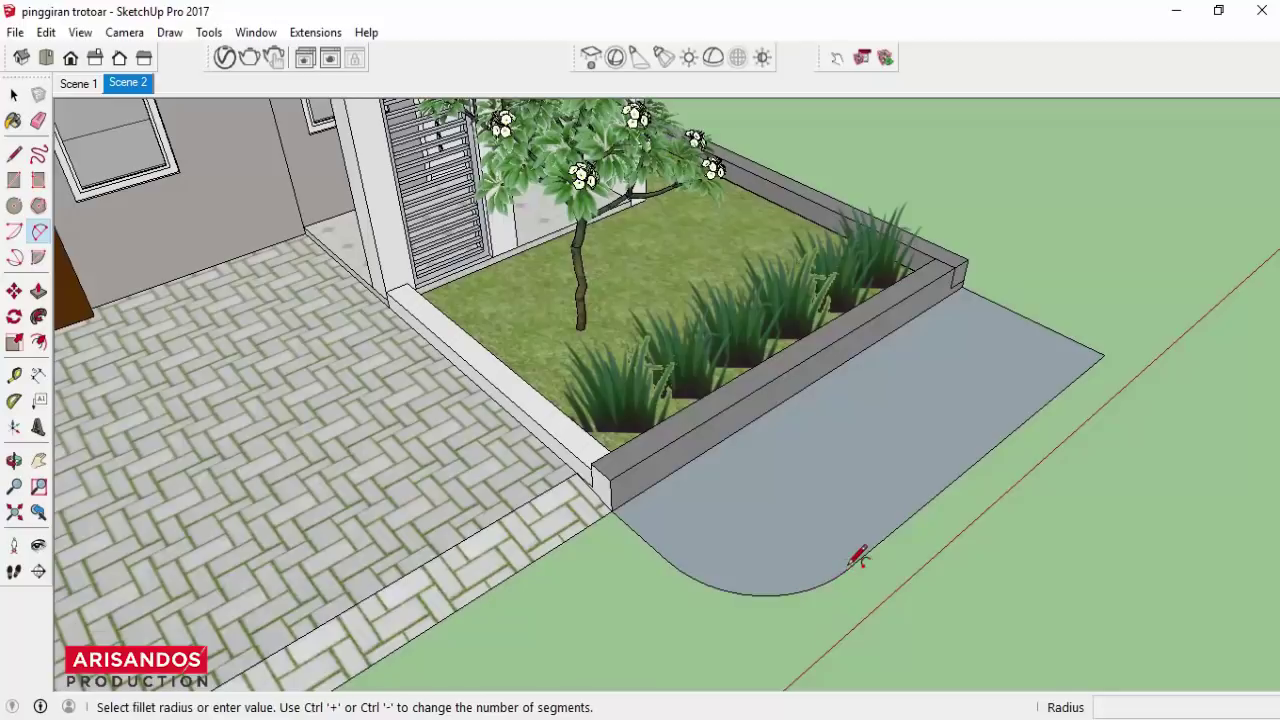
left_click(14, 460)
mouse_move(877, 573)
left_mouse_down()
mouse_move(731, 580)
mouse_move(718, 528)
mouse_move(672, 634)
left_mouse_up()
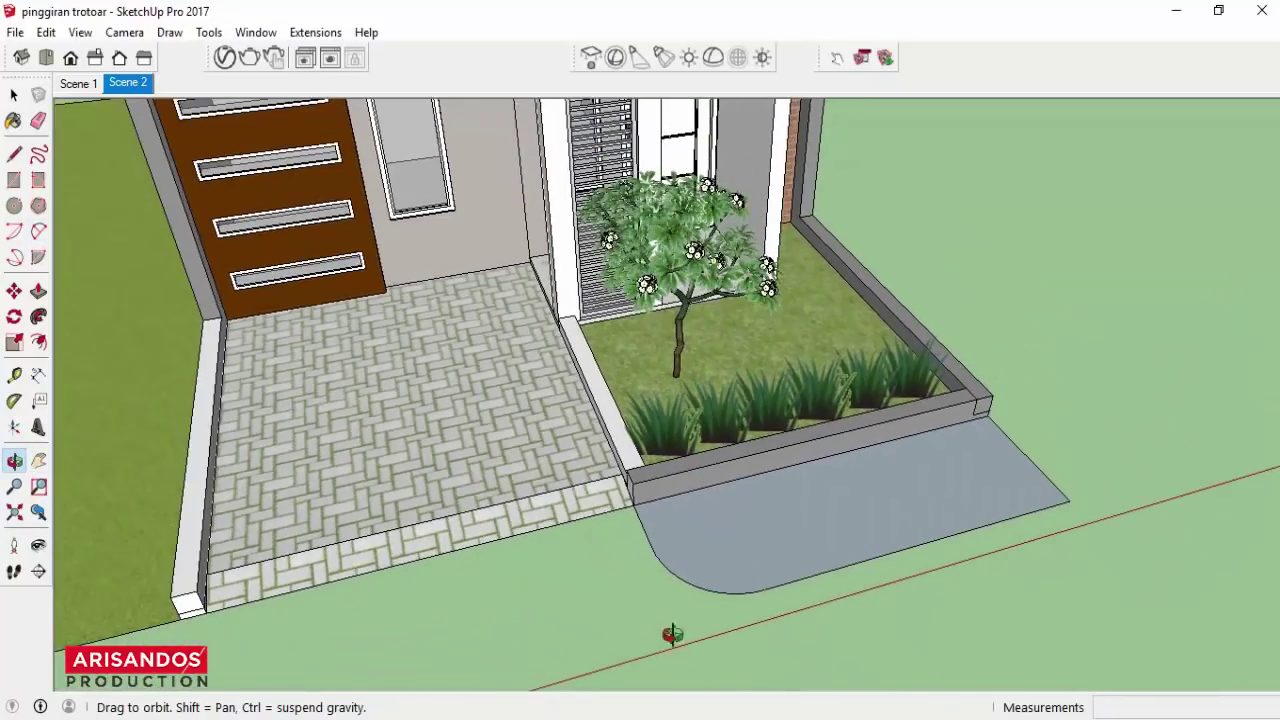
left_click_drag(716, 592, 760, 600)
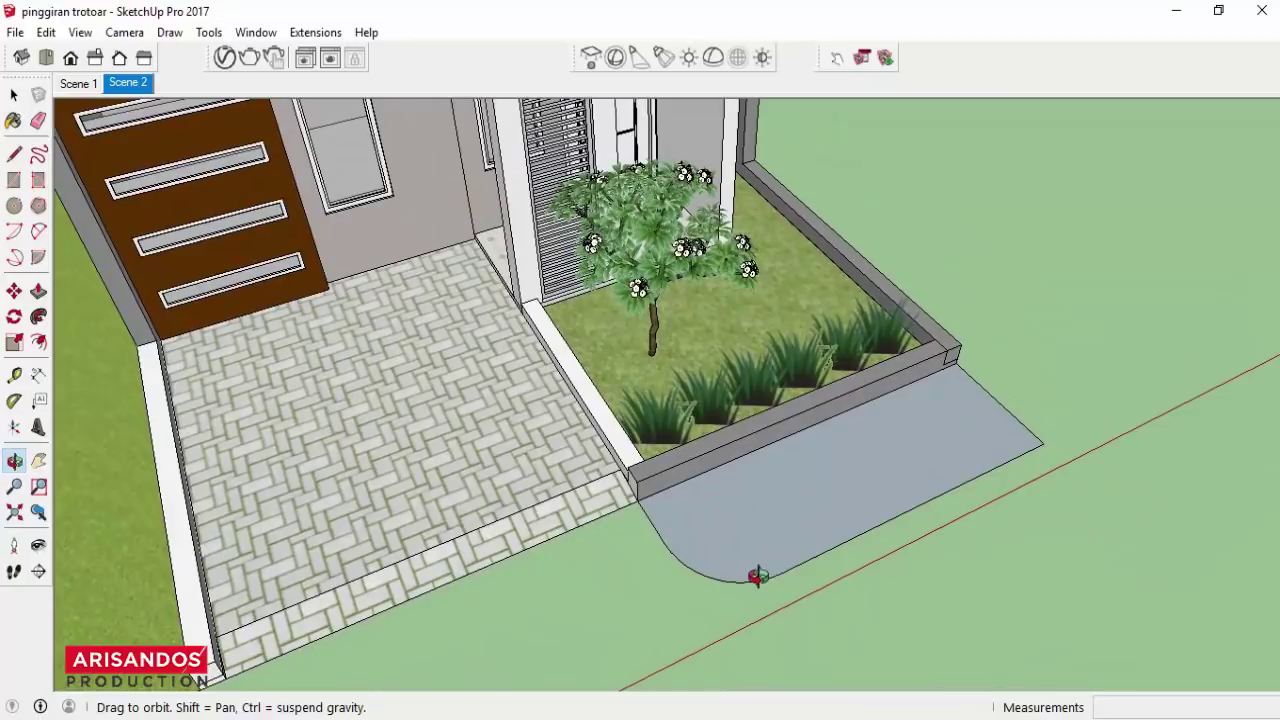
scroll(606, 497, "up", 3)
Offset the slab's outline inward by 15 to form the curb border strip.
left_click(38, 342)
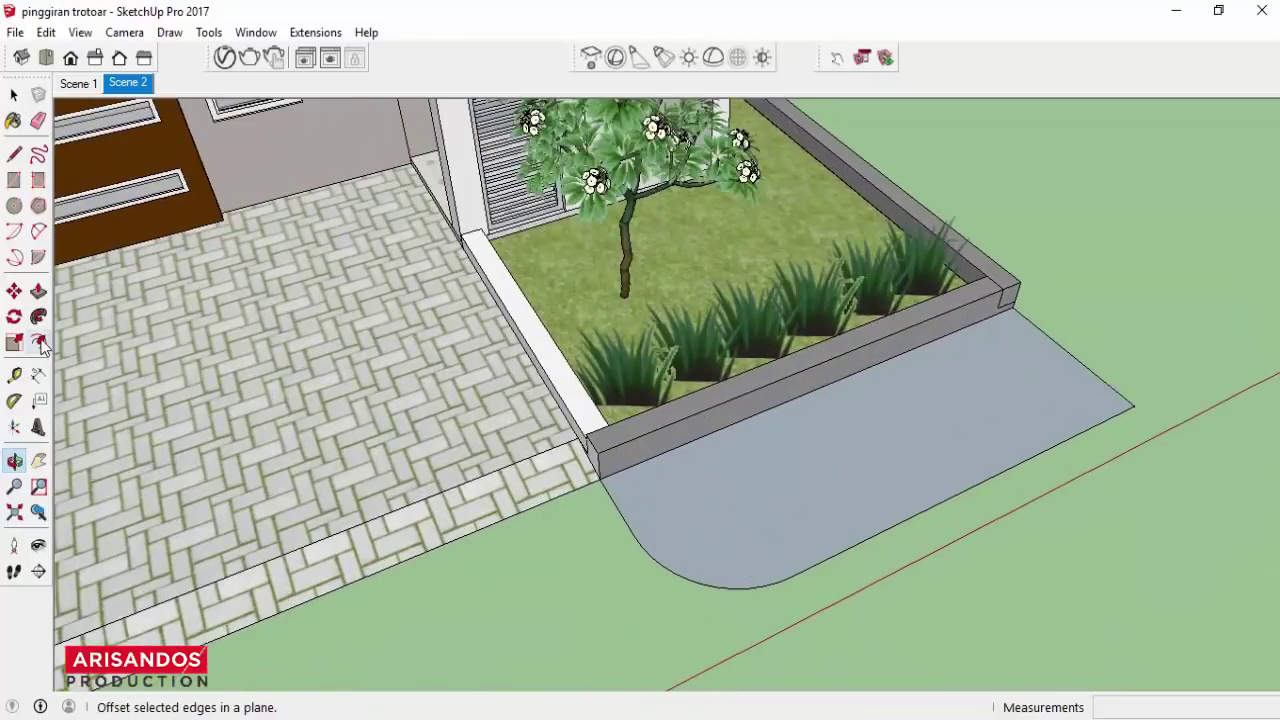
left_click(771, 578)
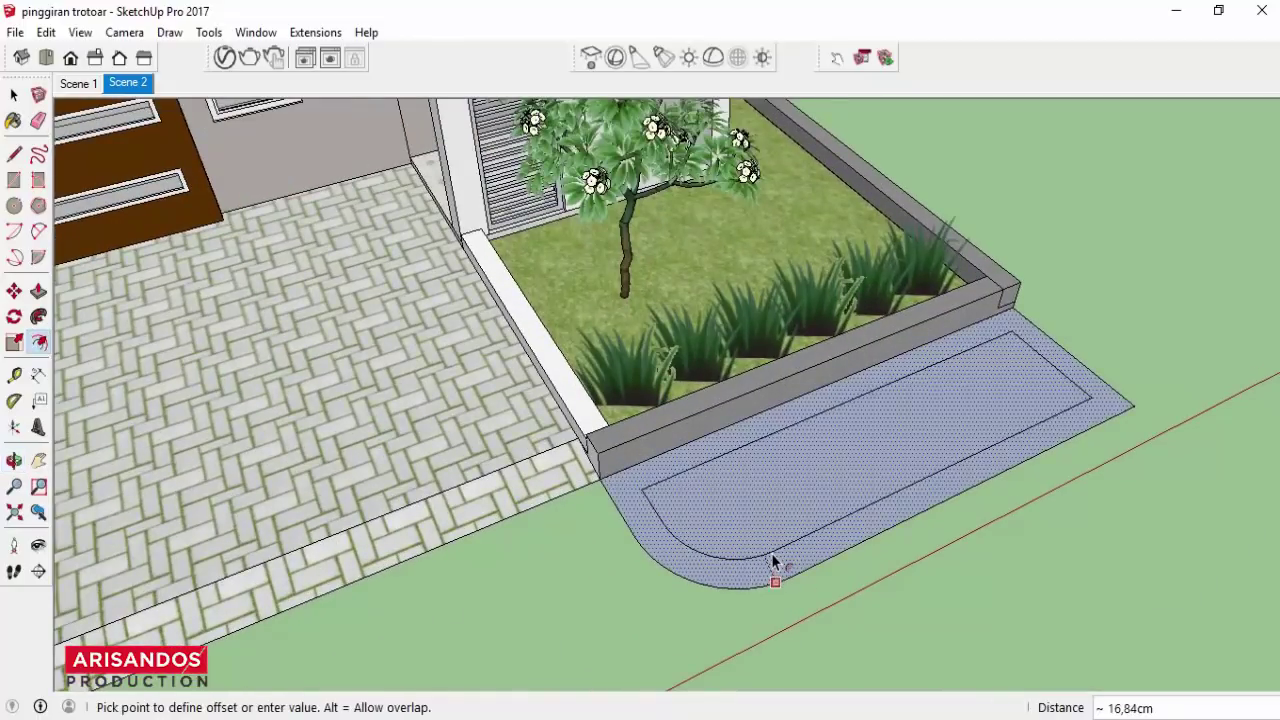
type("15")
key("Return")
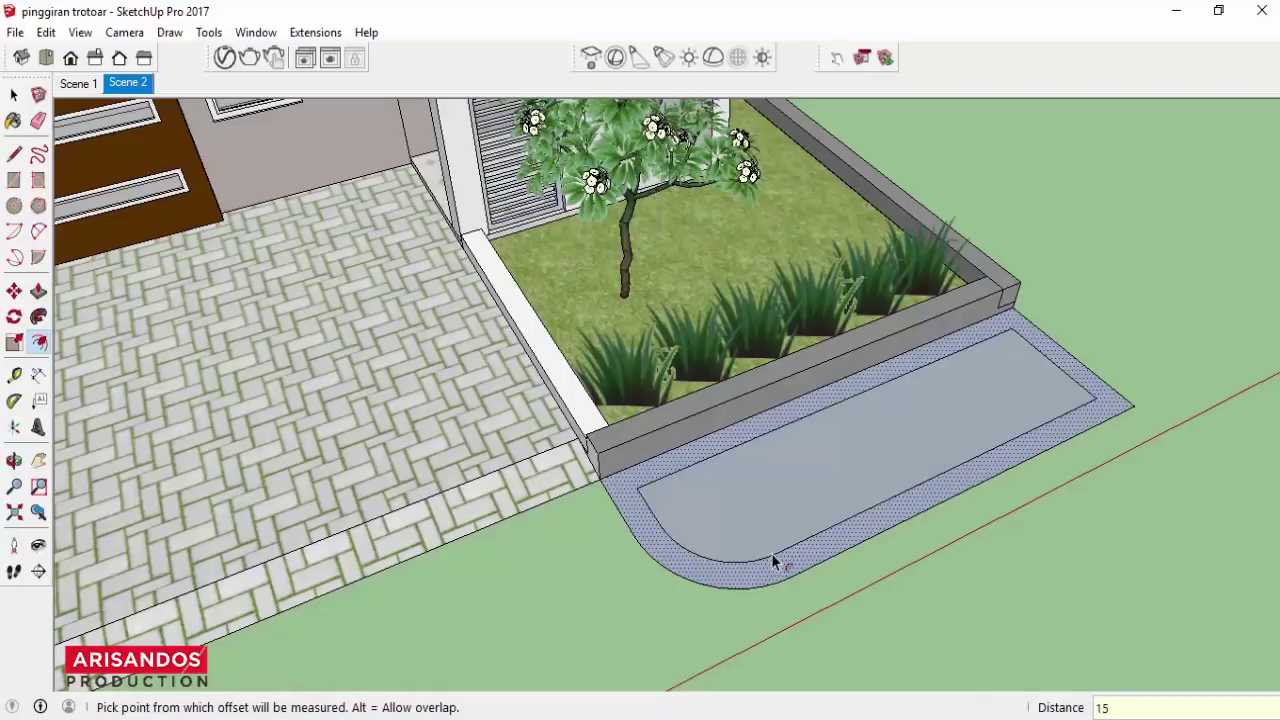
scroll(694, 514, "up", 3)
Draw the curb profile lines at the sidewalk's far corner.
left_click(14, 154)
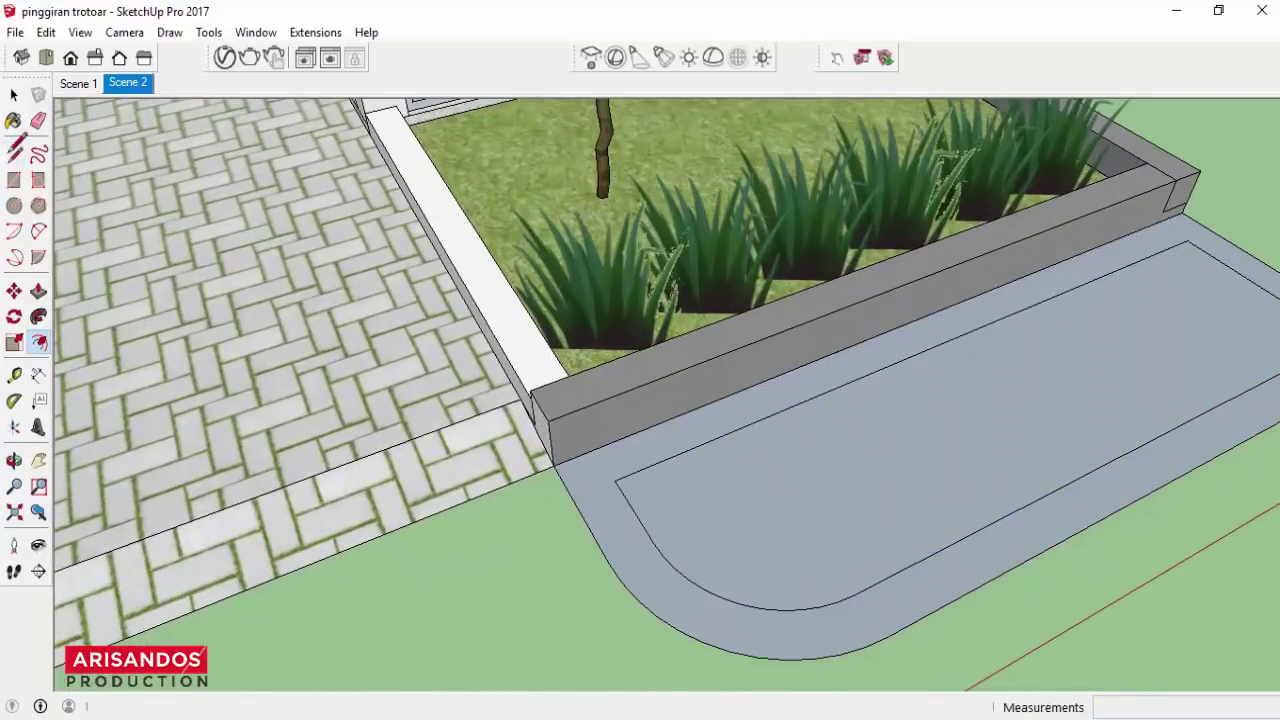
scroll(660, 489, "up", 1)
left_click(605, 477)
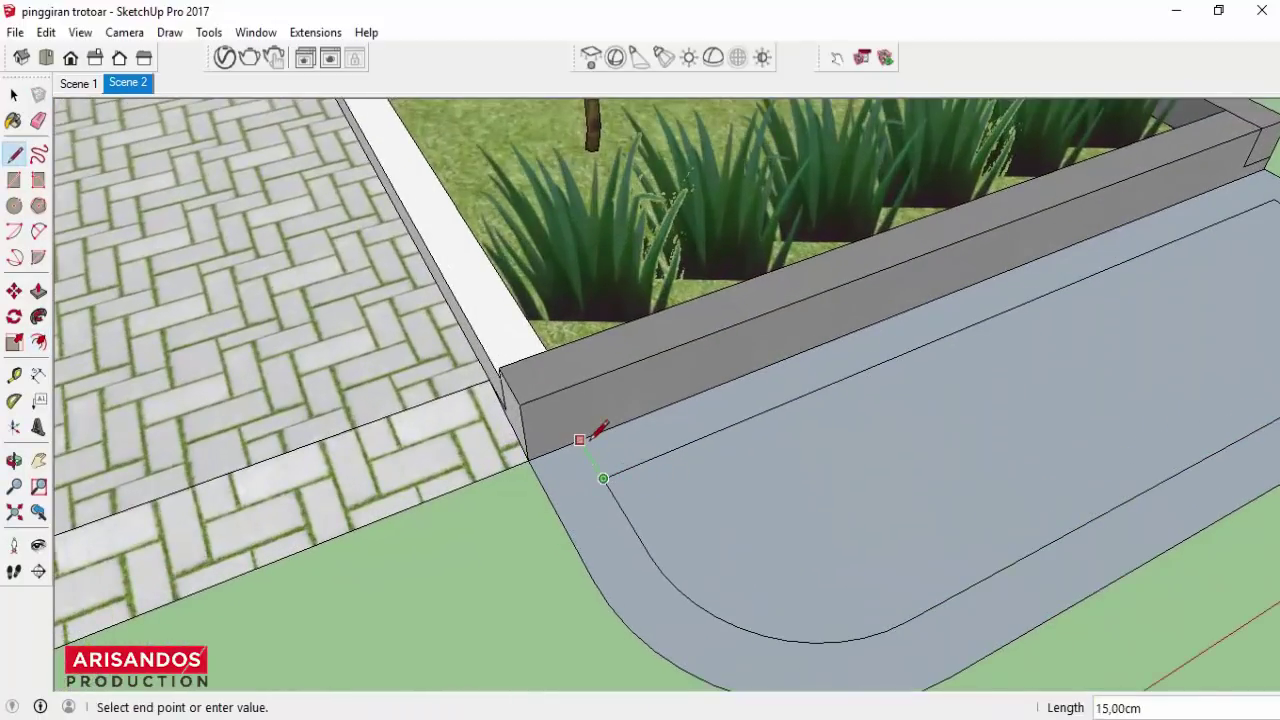
mouse_move(594, 434)
middle_mouse_down()
mouse_move(573, 403)
mouse_move(611, 423)
mouse_move(831, 400)
mouse_move(583, 494)
mouse_move(966, 434)
mouse_move(829, 466)
mouse_move(800, 460)
middle_mouse_up()
scroll(150, 340, "up", 3)
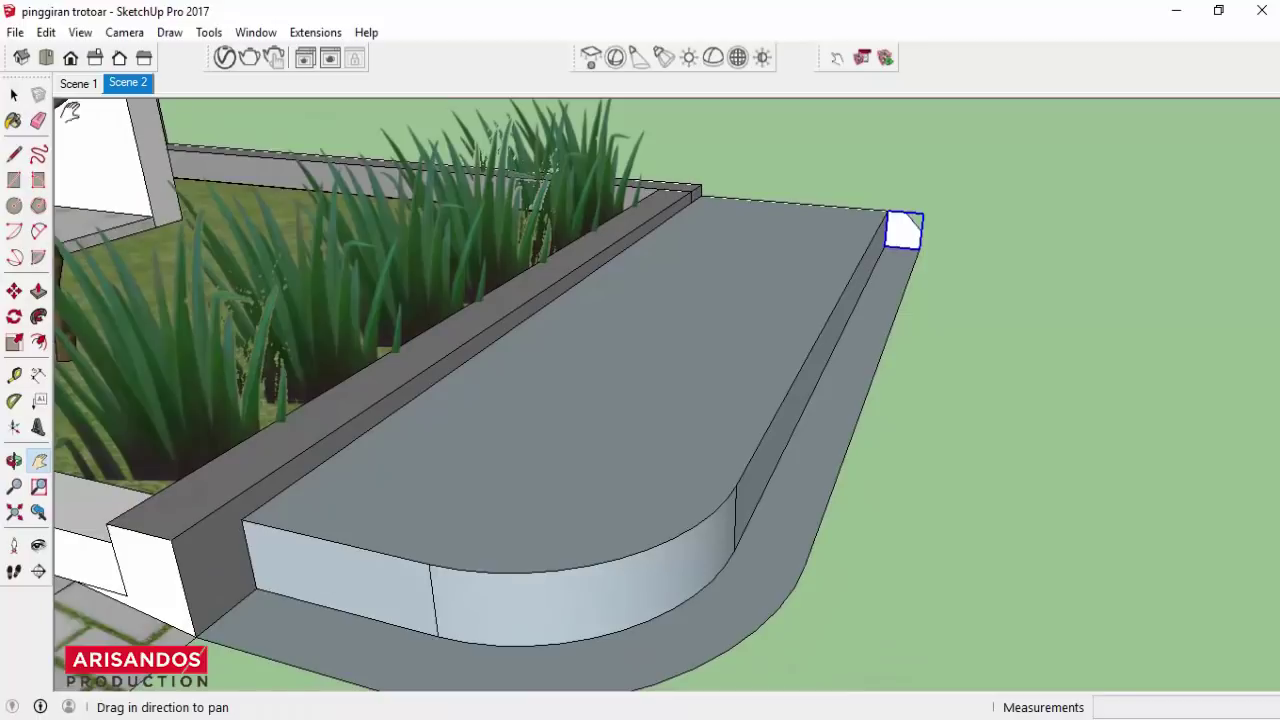
Select the sidewalk's straight and curved bottom edges and copy them.
left_click(14, 94)
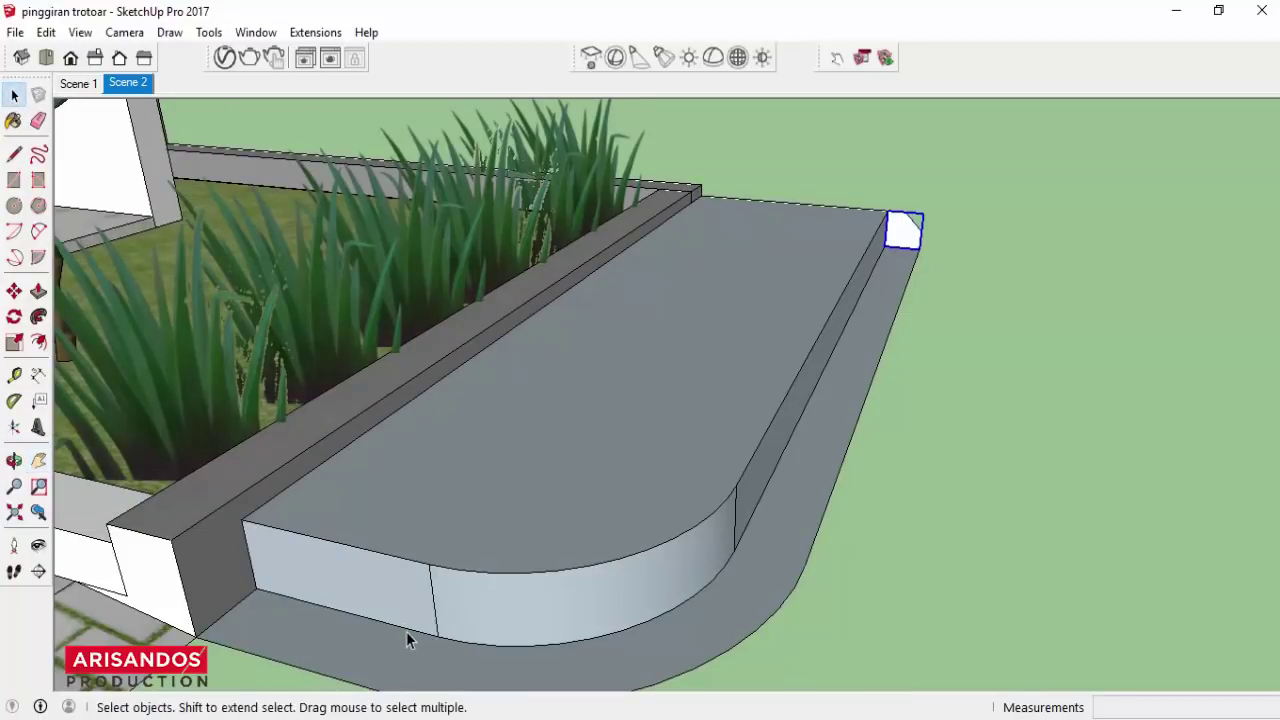
left_click(407, 634)
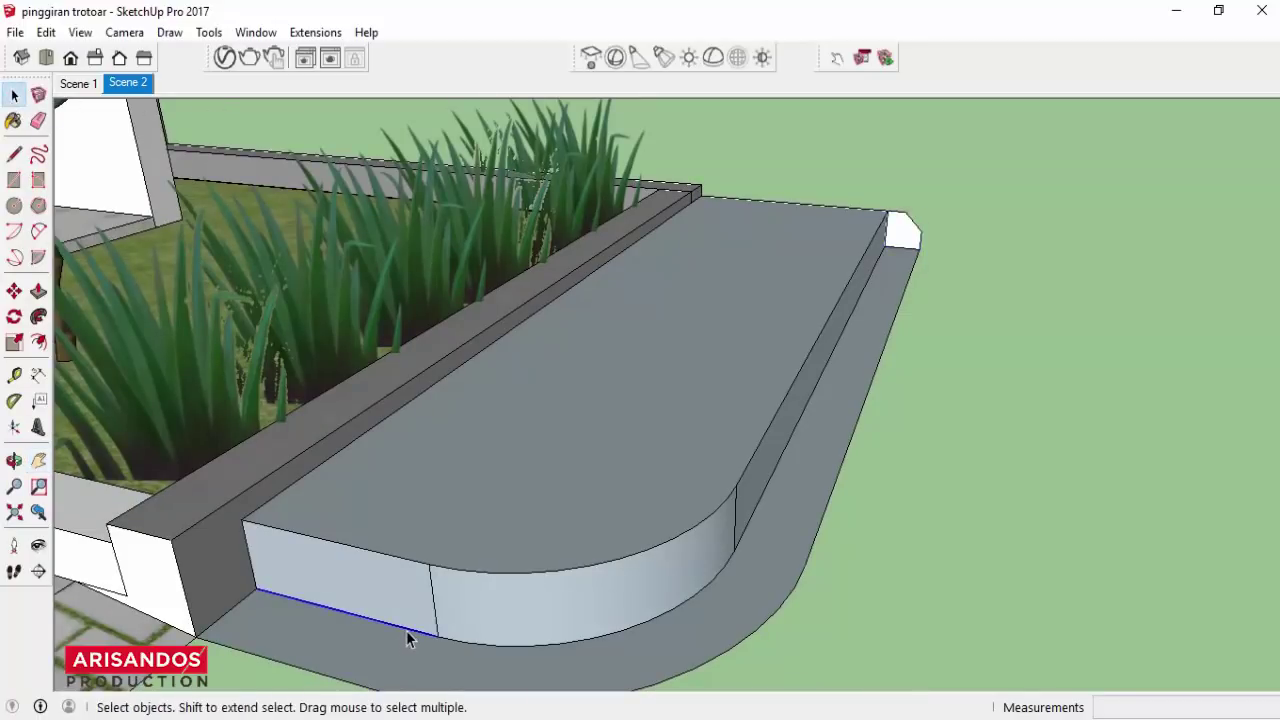
left_click(520, 645, "shift")
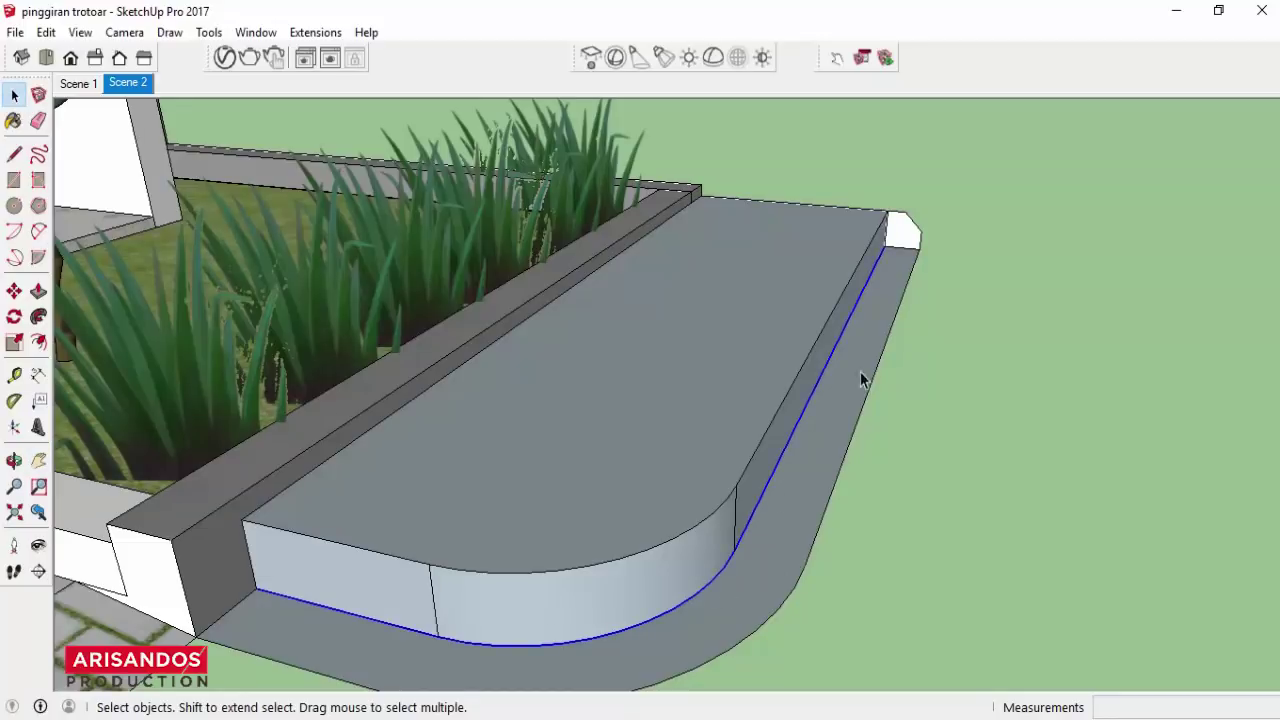
left_click(46, 32)
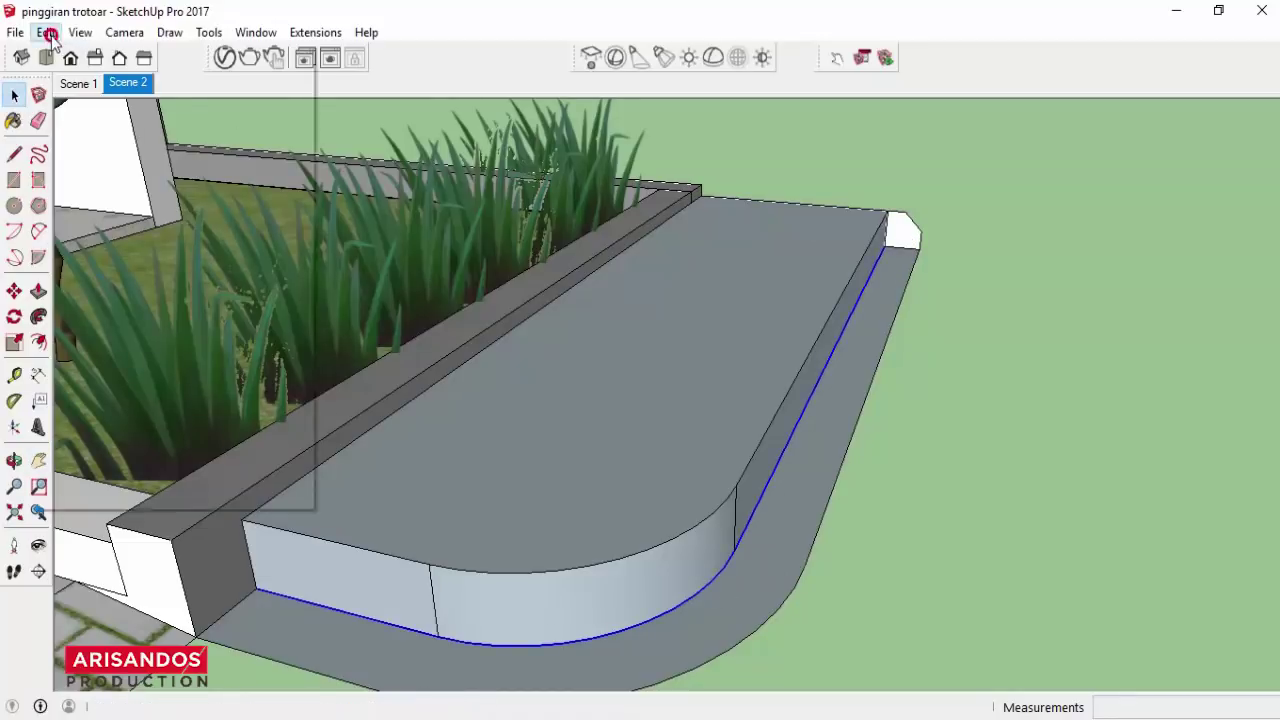
left_click(86, 131)
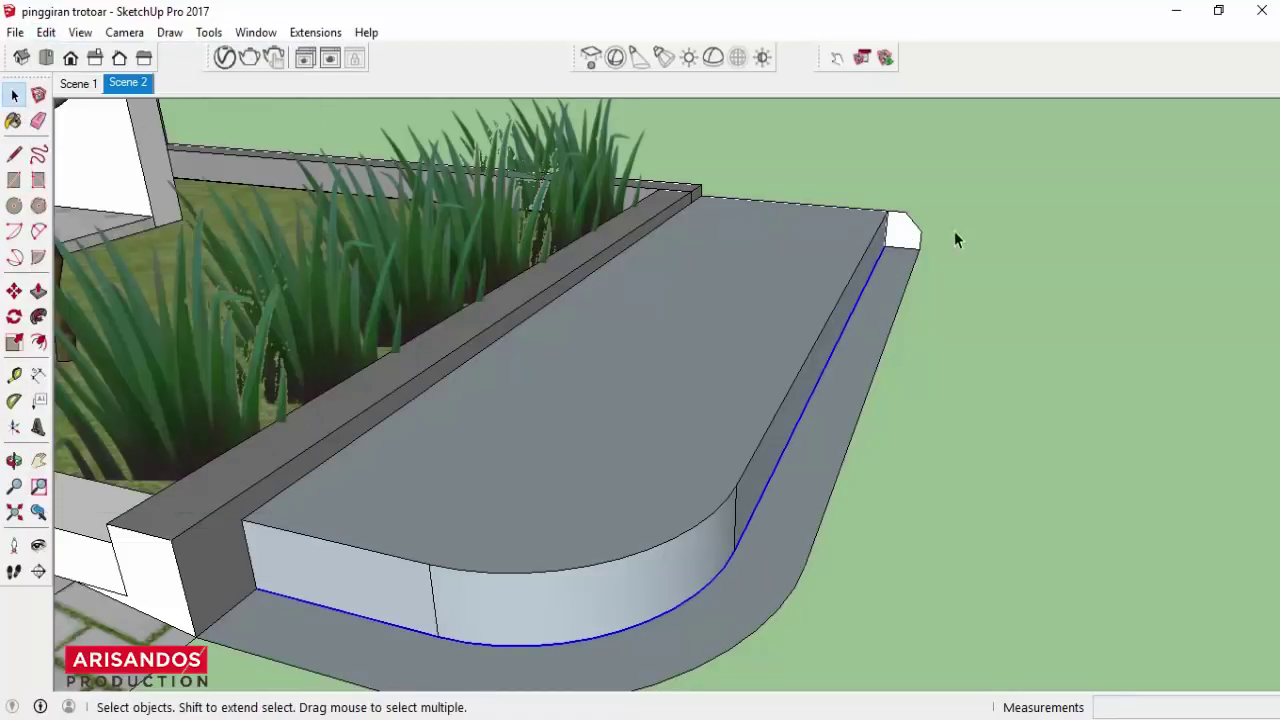
key("ctrl+v")
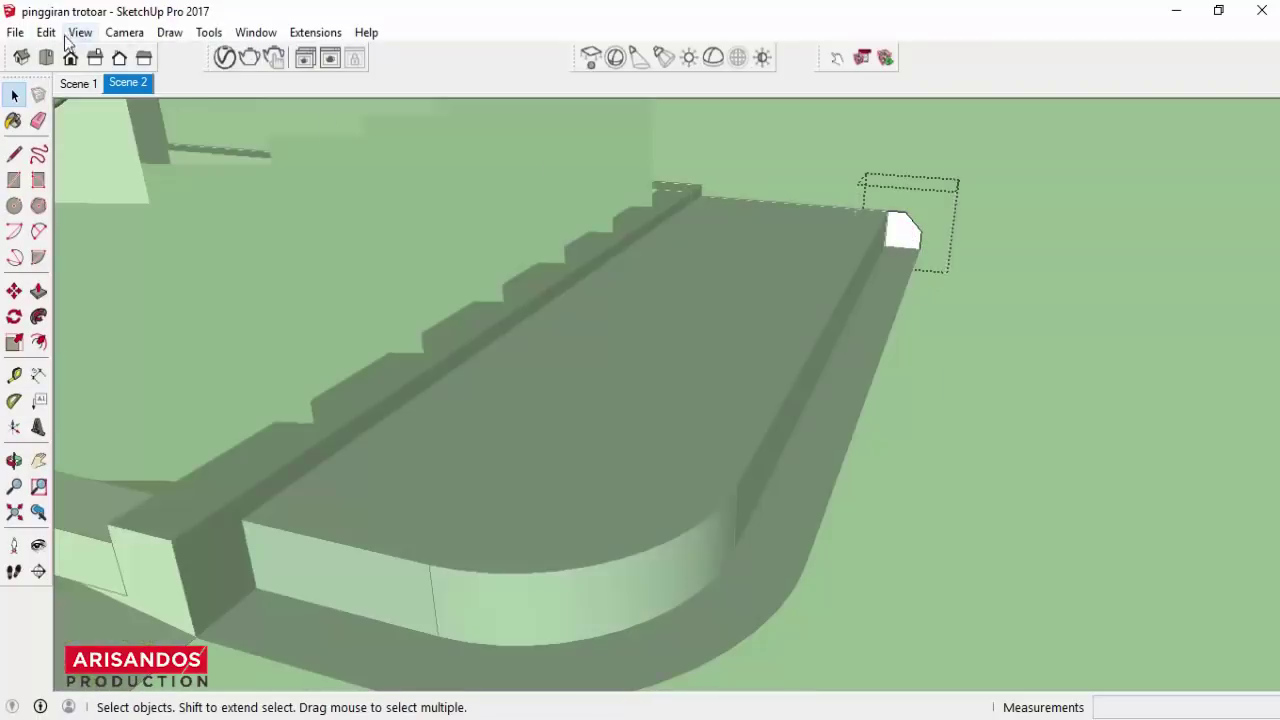
Paste the edges in place and sweep the white profile along them with Follow Me.
left_click(46, 32)
left_click(99, 170)
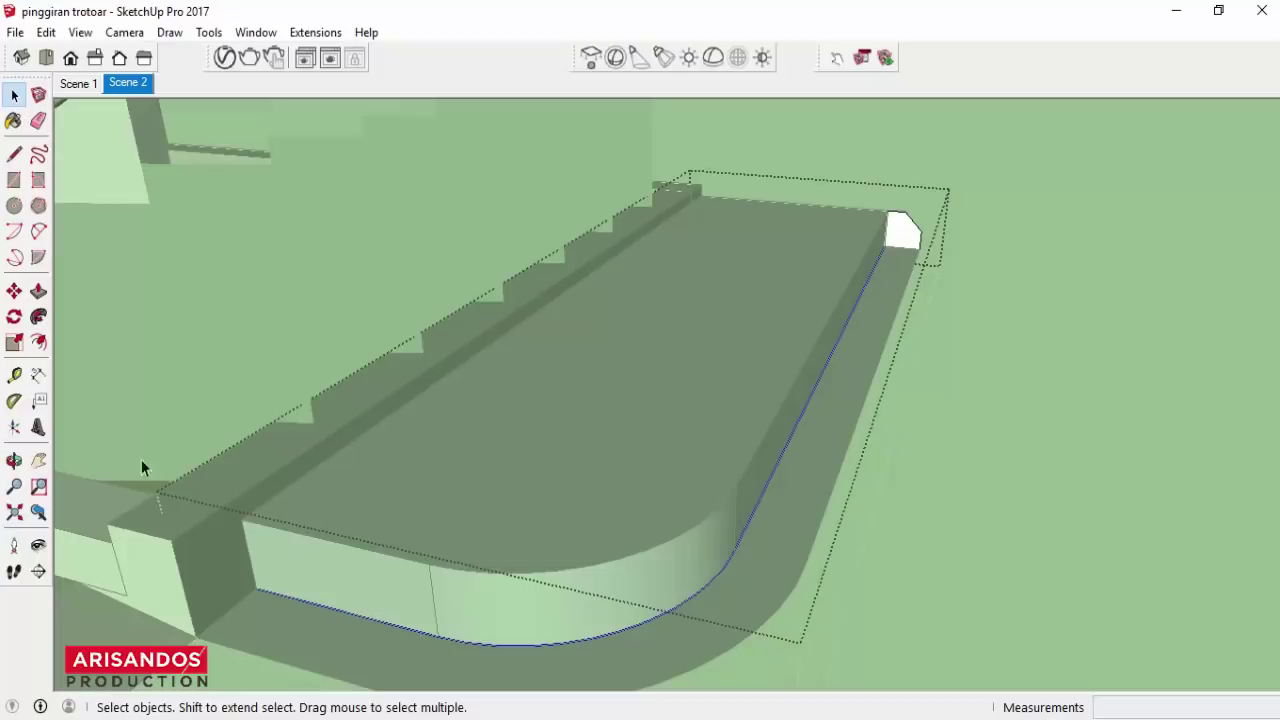
left_click(40, 318)
left_click(907, 238)
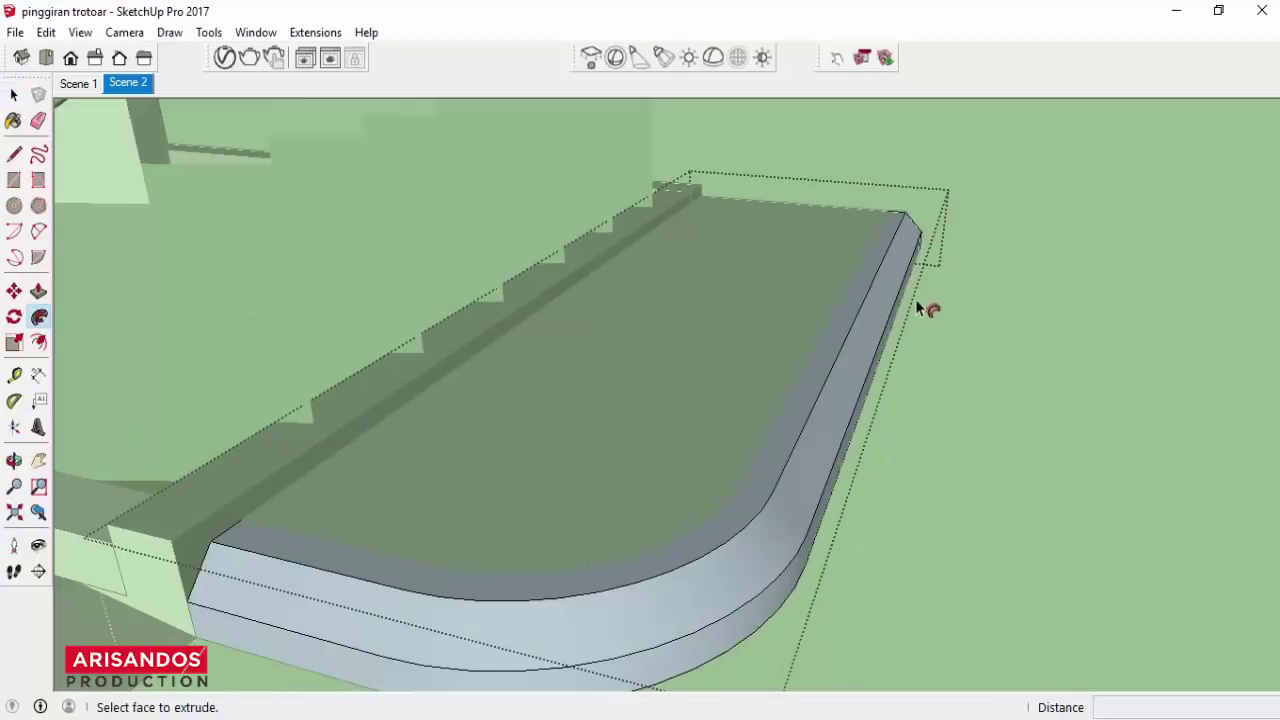
Orbit to look down on the new light-grey curb.
scroll(320, 451, "down", 2)
scroll(320, 451, "down", 3)
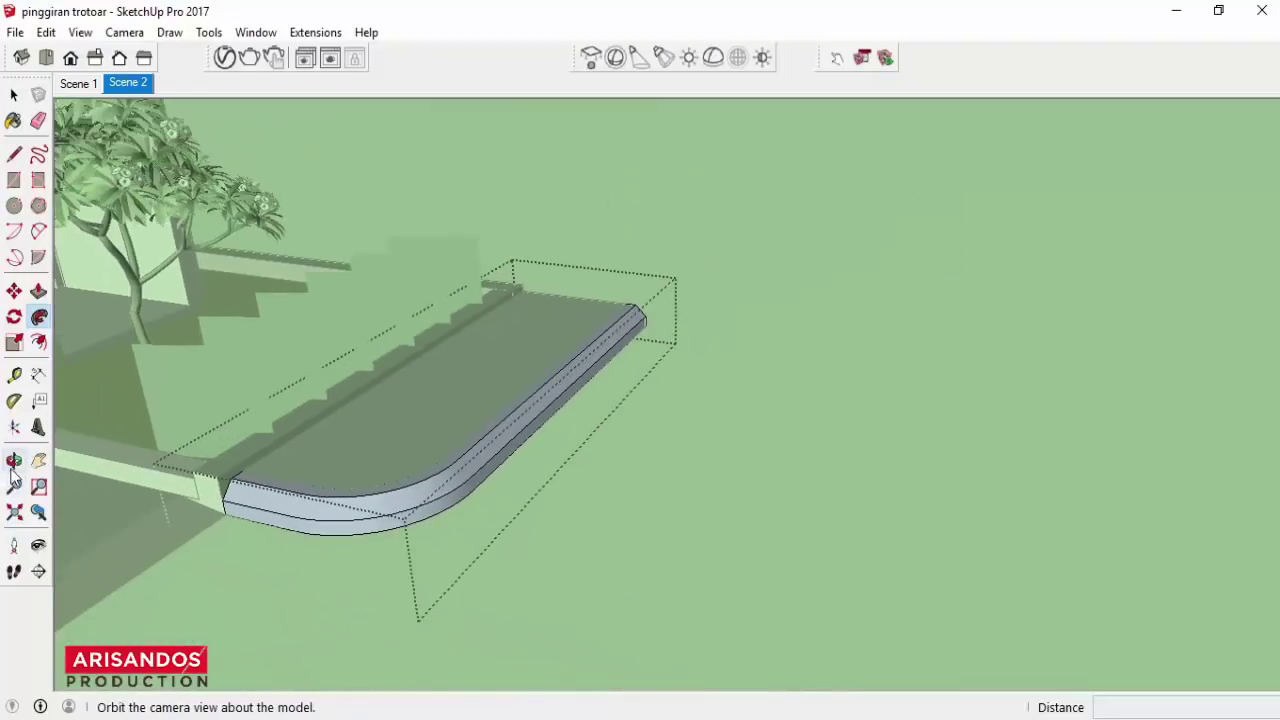
left_click(14, 461)
mouse_move(866, 371)
left_mouse_down()
mouse_move(491, 551)
mouse_move(463, 334)
left_mouse_up()
scroll(451, 309, "up", 3)
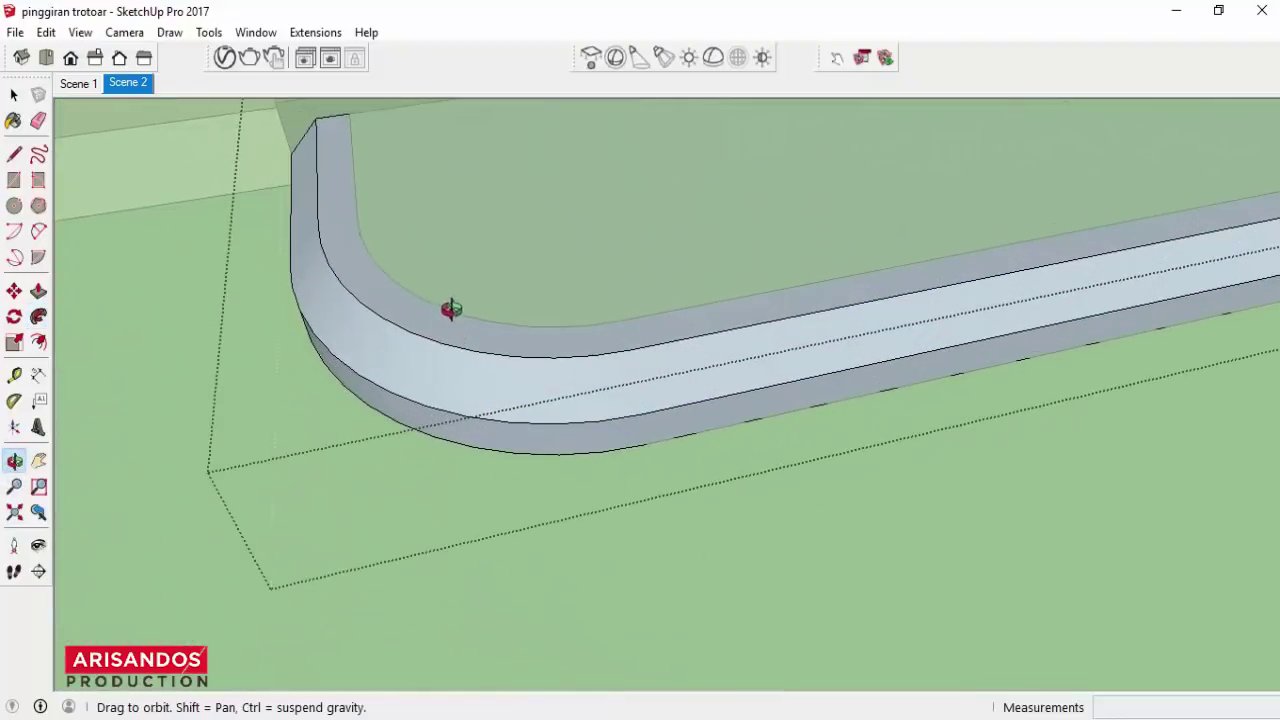
scroll(300, 366, "down", 5)
scroll(300, 351, "up", 2)
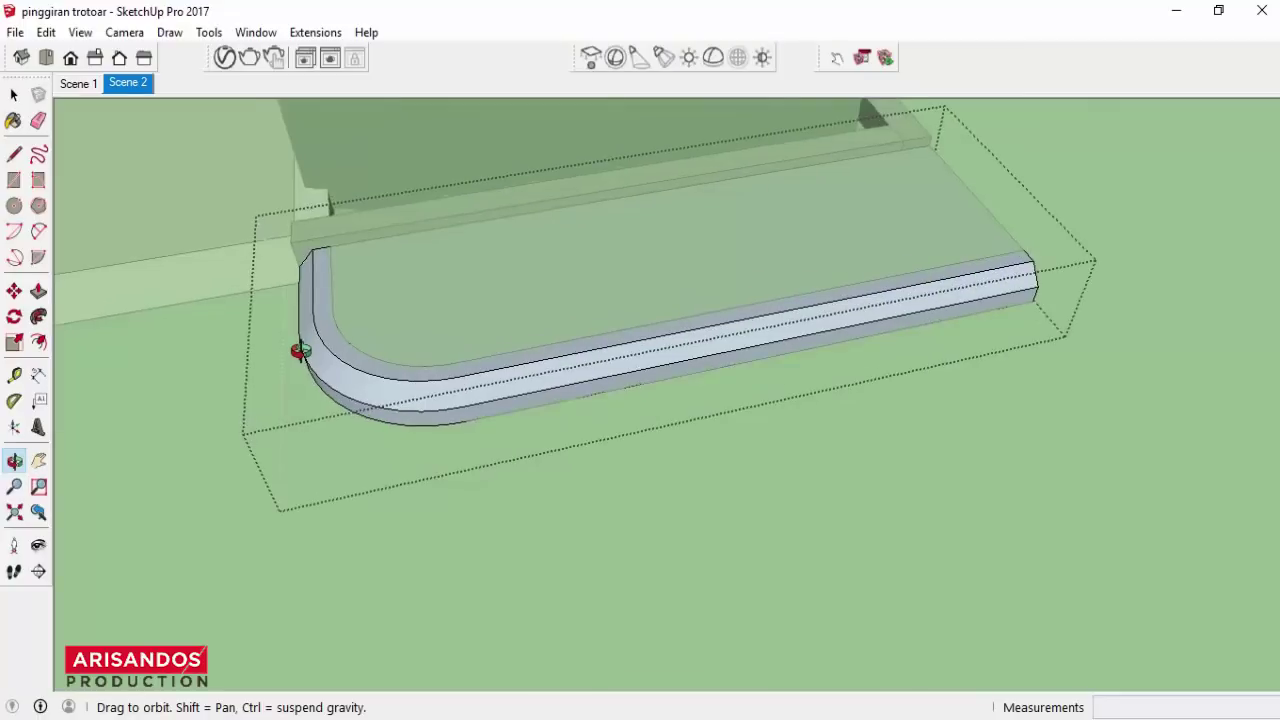
scroll(300, 351, "up", 3)
scroll(300, 351, "down", 2)
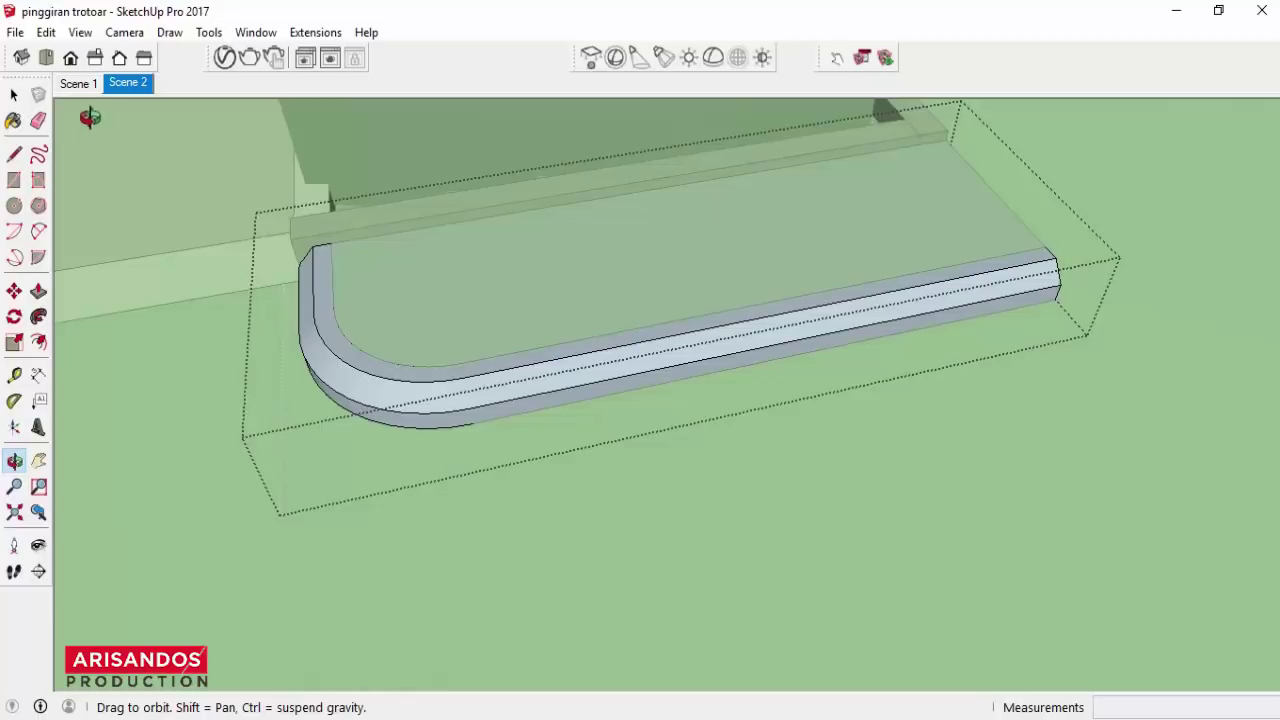
Turn on View > Hidden Geometry and orbit closer to the curved curb corner.
left_click(80, 32)
left_click(120, 106)
scroll(387, 401, "up", 3)
scroll(570, 385, "down", 2)
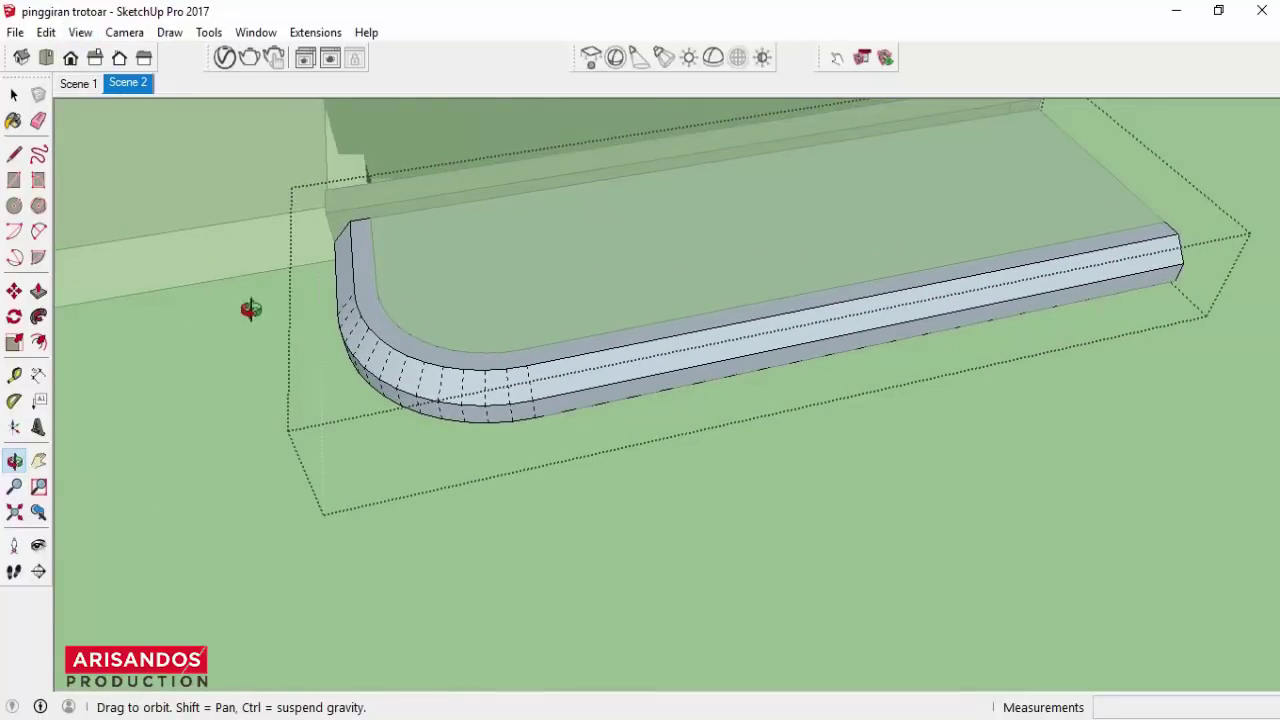
mouse_move(371, 400)
left_mouse_down()
mouse_move(671, 357)
mouse_move(749, 320)
mouse_move(365, 552)
mouse_move(469, 453)
left_mouse_up()
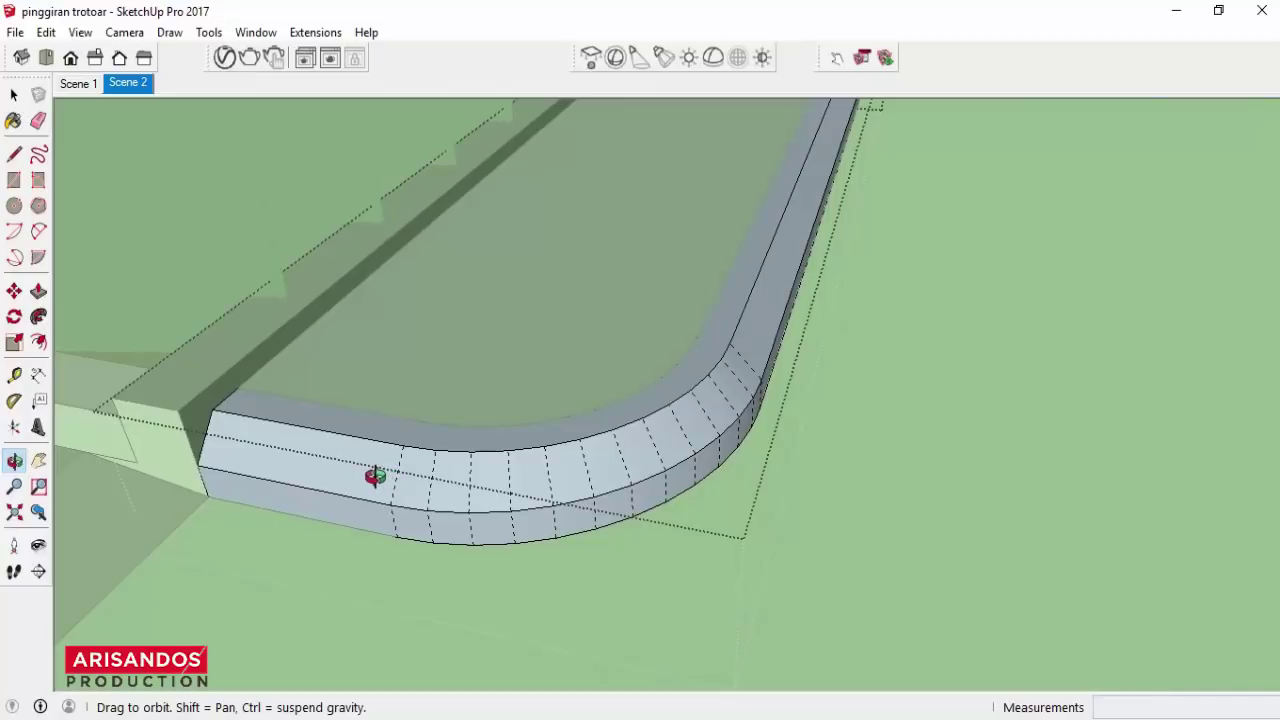
left_click_drag(573, 473, 557, 473)
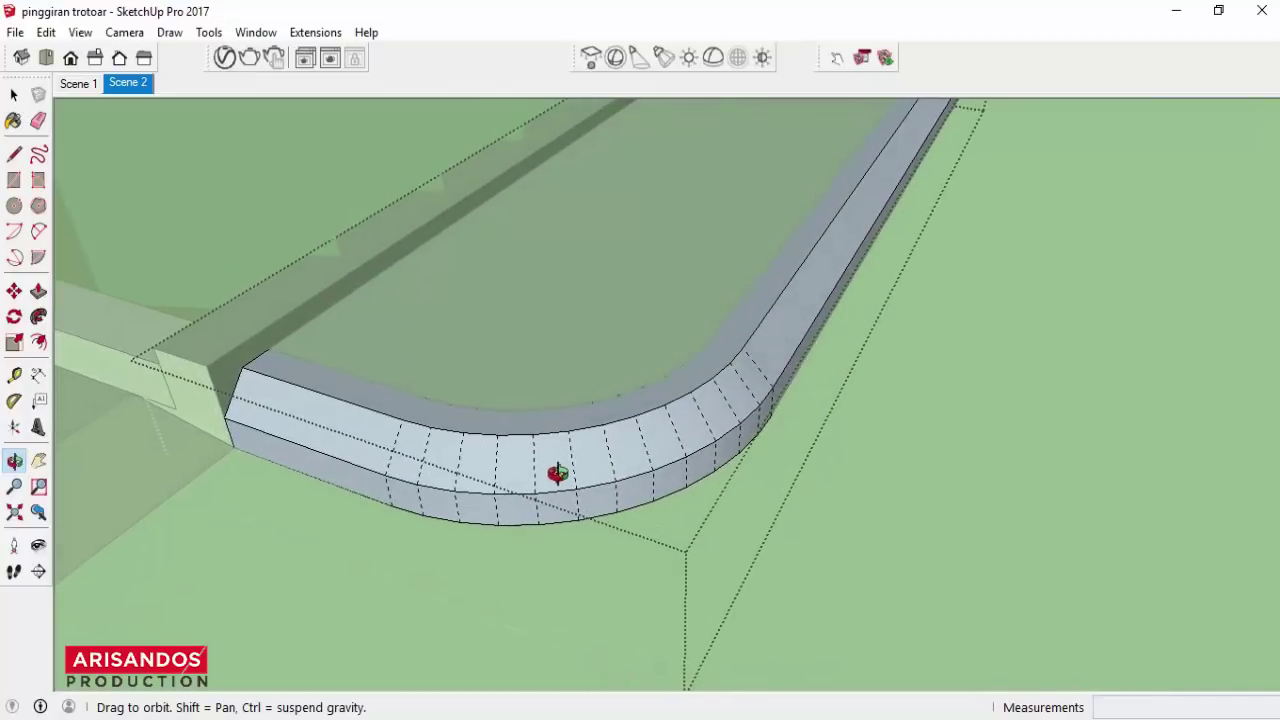
left_click_drag(485, 495, 430, 496)
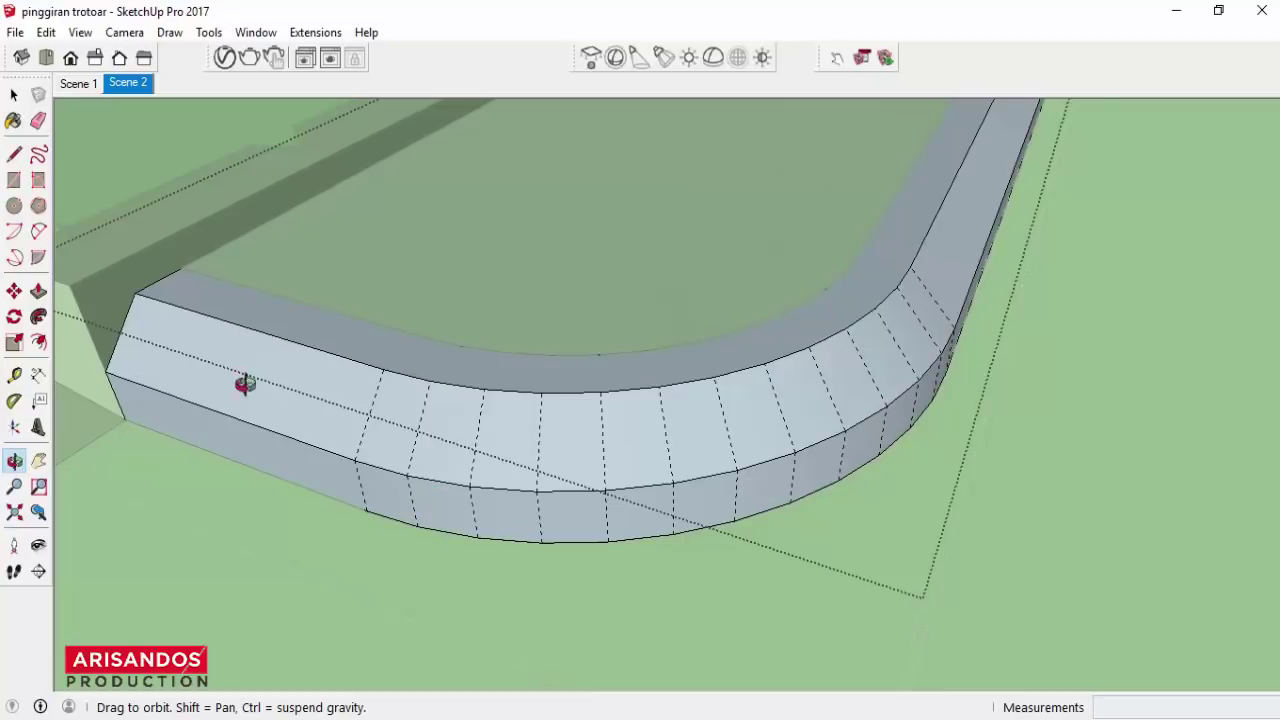
Draw two dividing lines up the curb face where the rounded corner begins.
left_click(14, 154)
left_click(417, 524)
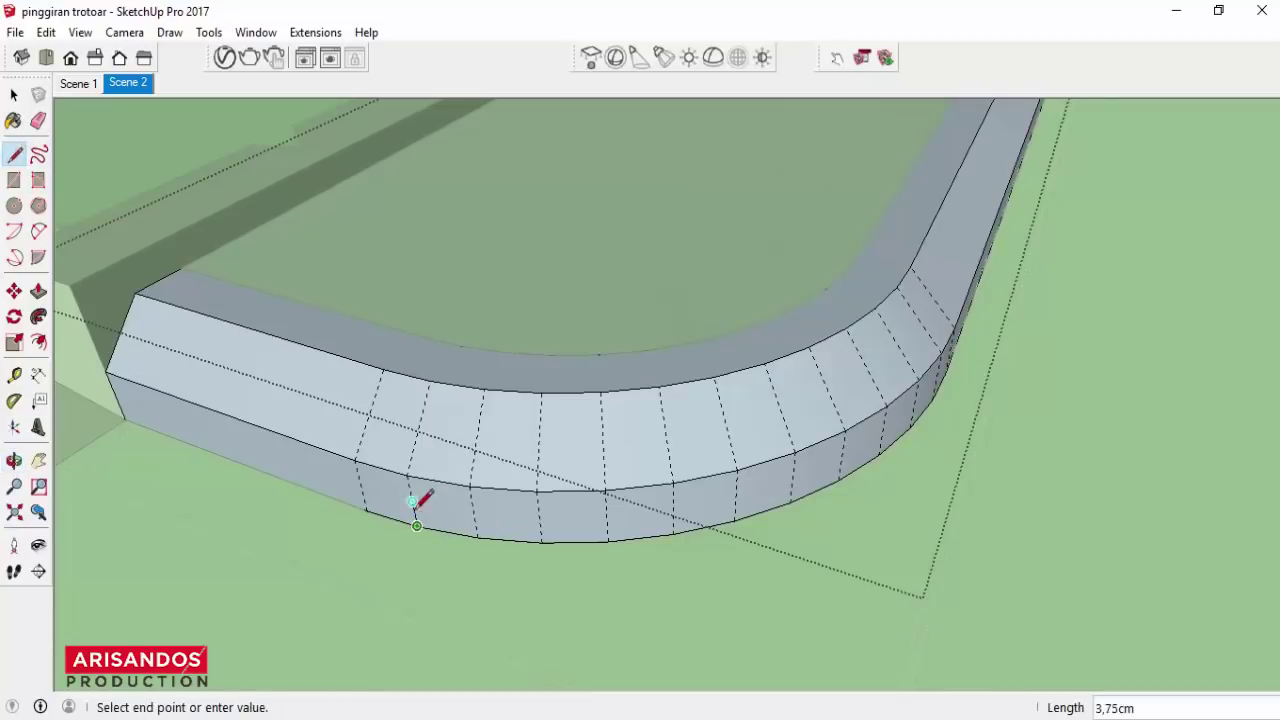
left_click(408, 475)
left_click(408, 475)
left_click(430, 380)
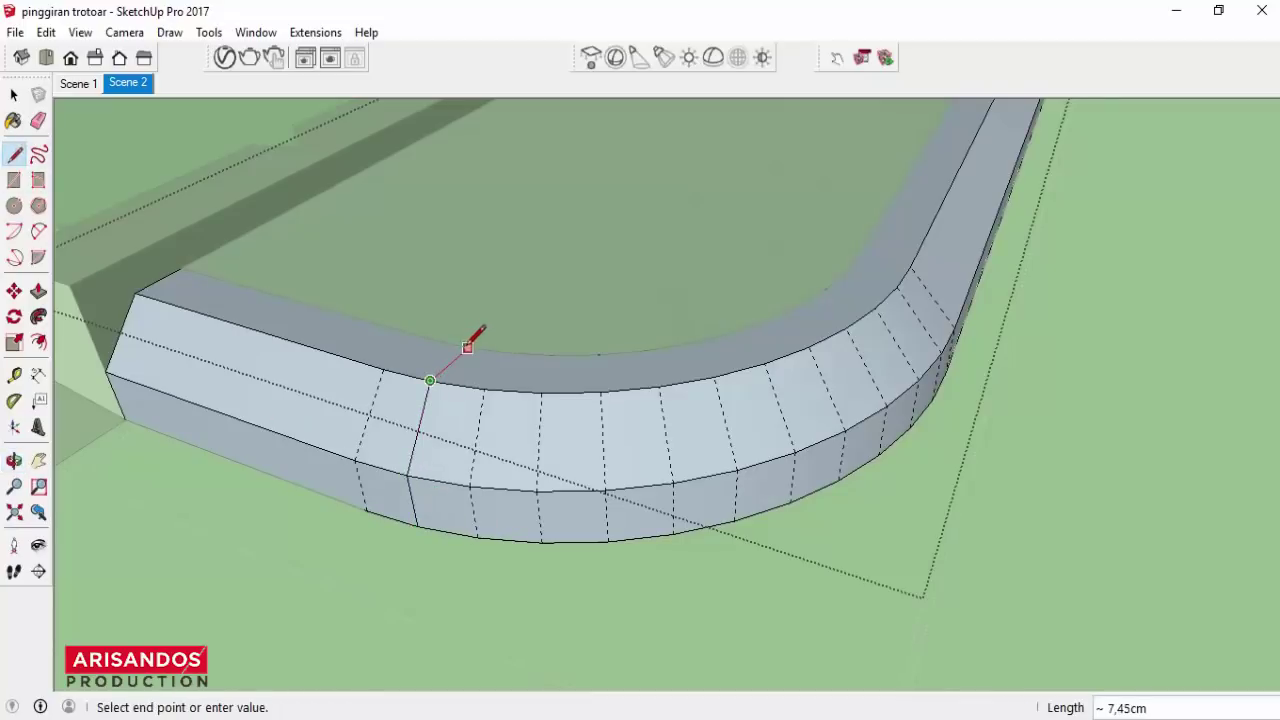
left_click(460, 347)
left_click(608, 541)
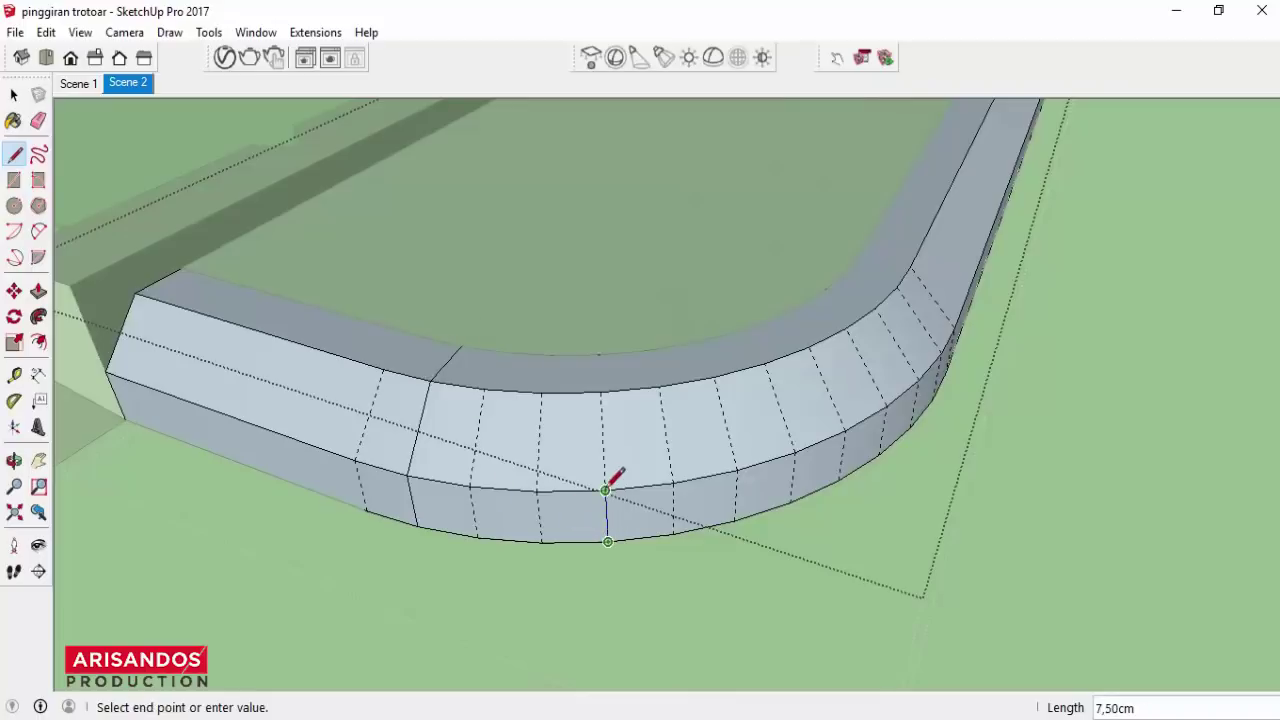
left_click(604, 490)
left_click(600, 391)
left_click(600, 391)
left_click(600, 354)
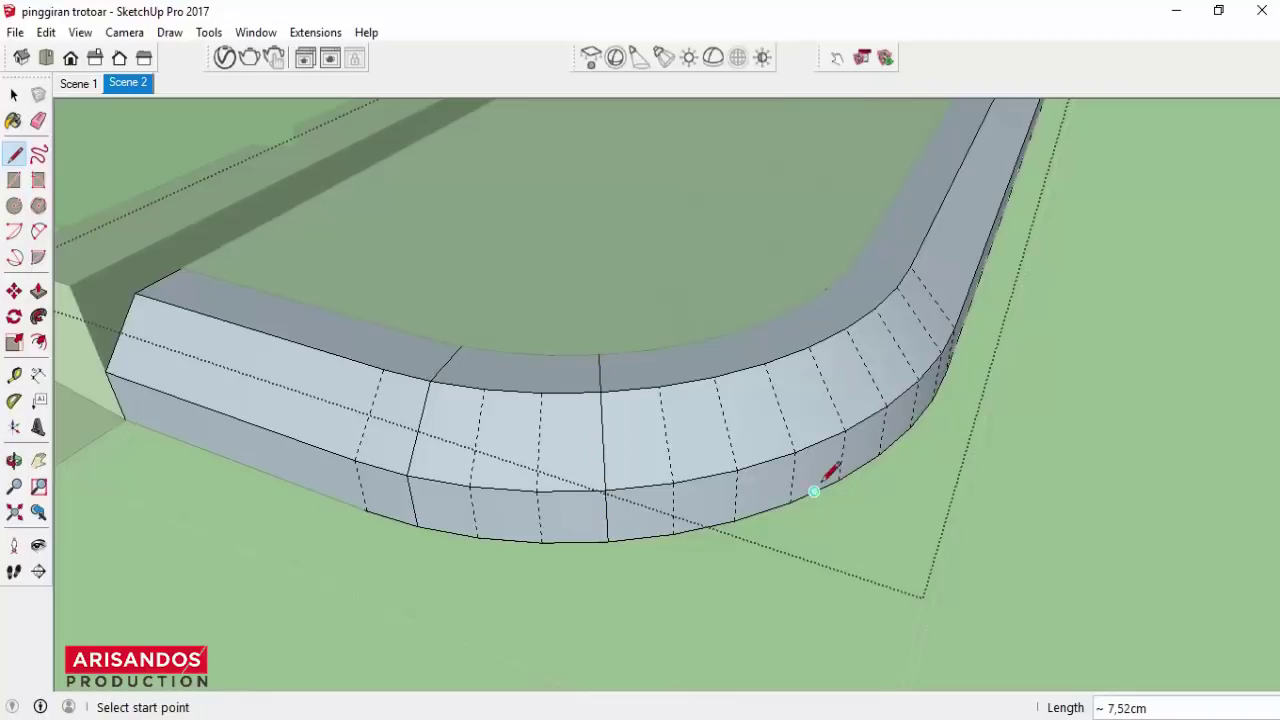
Add dividing lines across the curb face and top further along the curve and right corner.
left_click(792, 489)
left_click(796, 452)
left_click(796, 452)
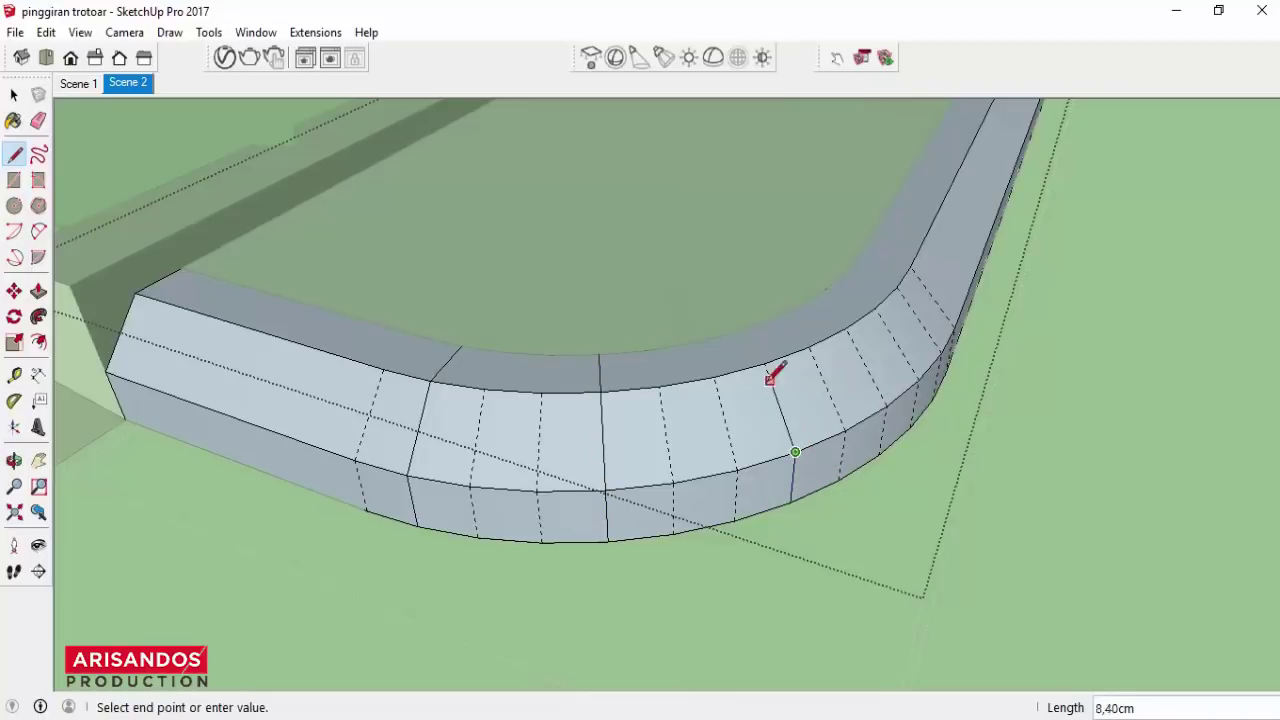
left_click(764, 362)
left_click(733, 334)
left_click(913, 421)
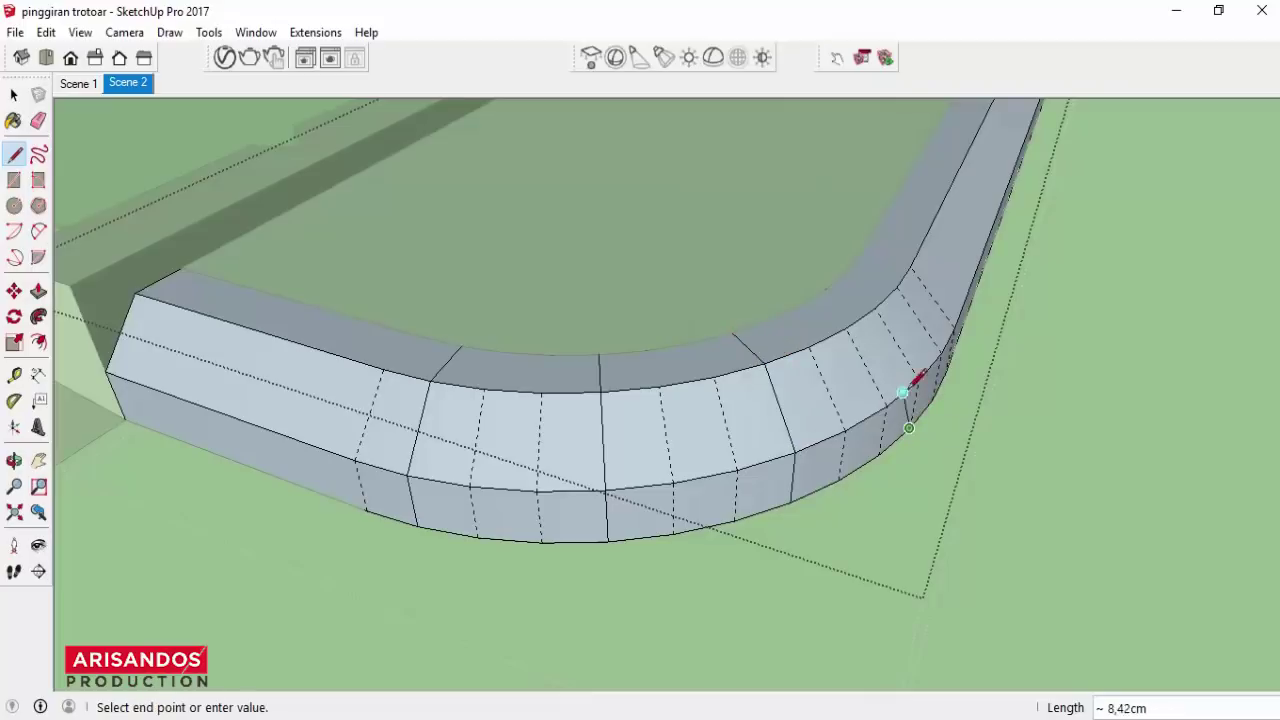
left_click(918, 380)
left_click(918, 380)
left_click(888, 296)
left_click(830, 325)
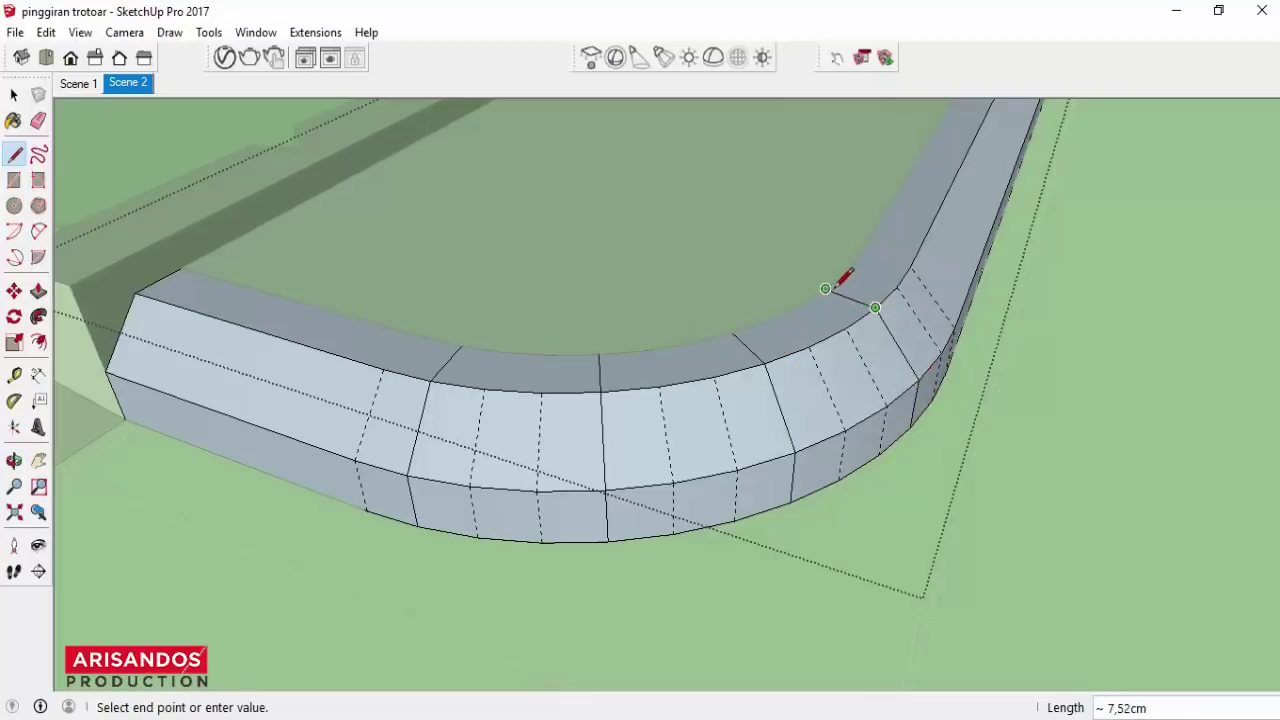
Add another dividing line up the curb face, abandoning an unfinished line across the top.
middle_click_drag(846, 280, 540, 432)
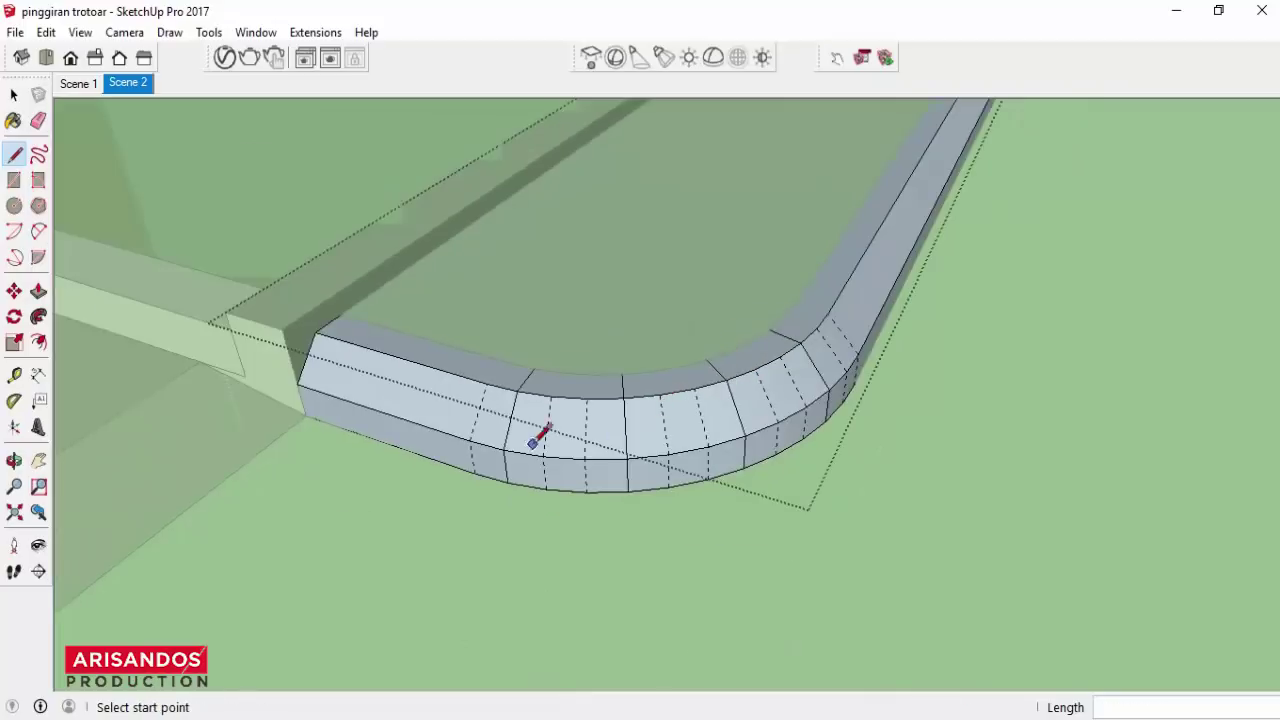
left_click(406, 449)
left_click(400, 416)
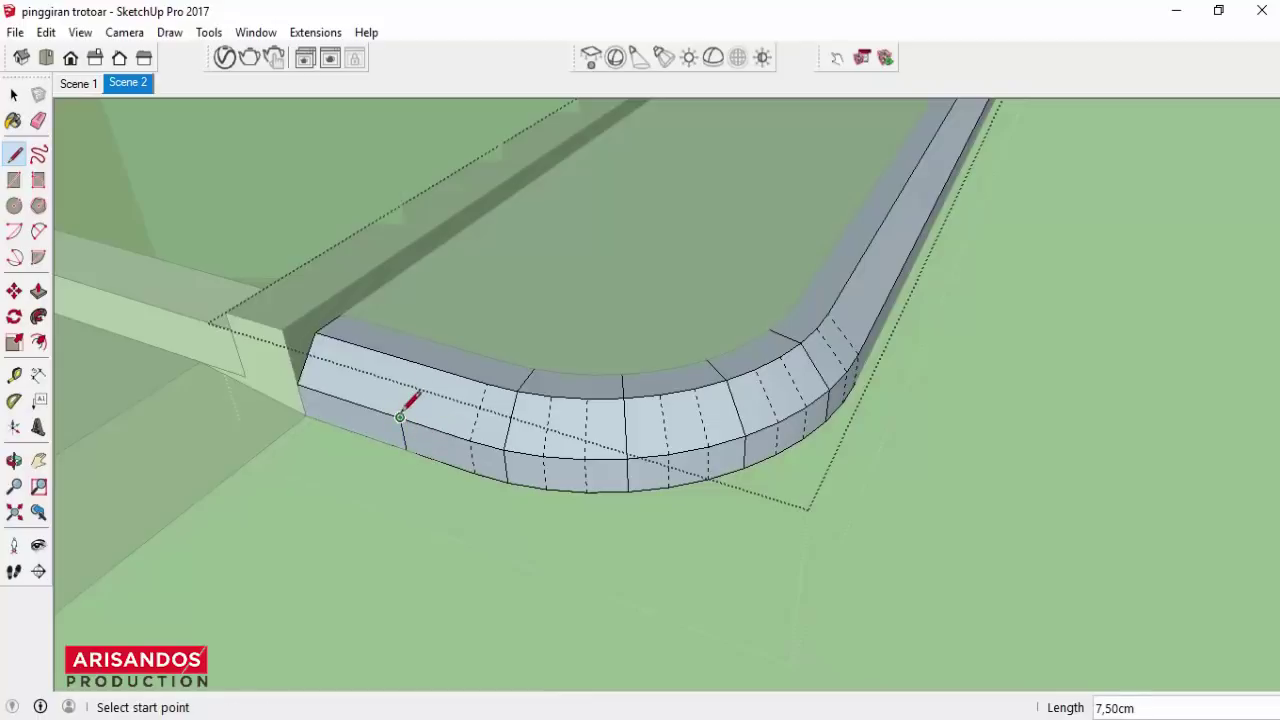
left_click(418, 362)
key("Escape")
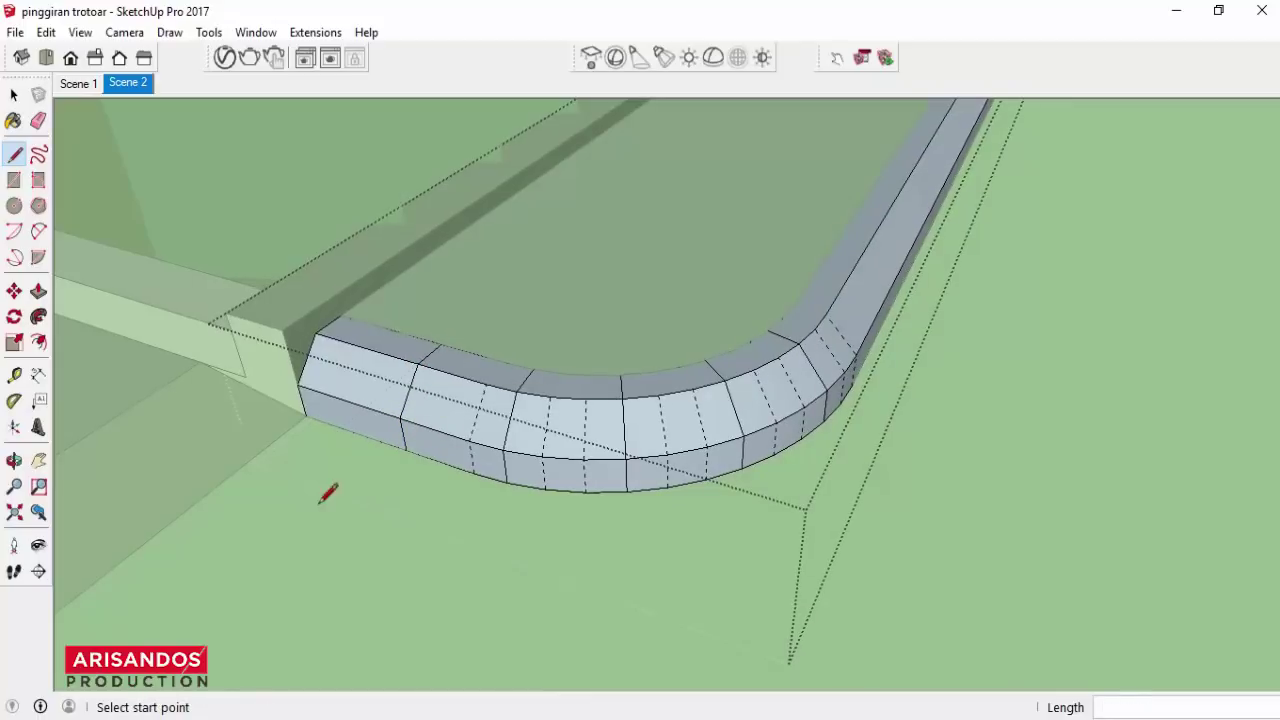
Split the curb's straight section with a dividing line beyond the rounded corner.
left_click(14, 460)
left_click_drag(330, 480, 402, 473)
scroll(447, 474, "up", 5)
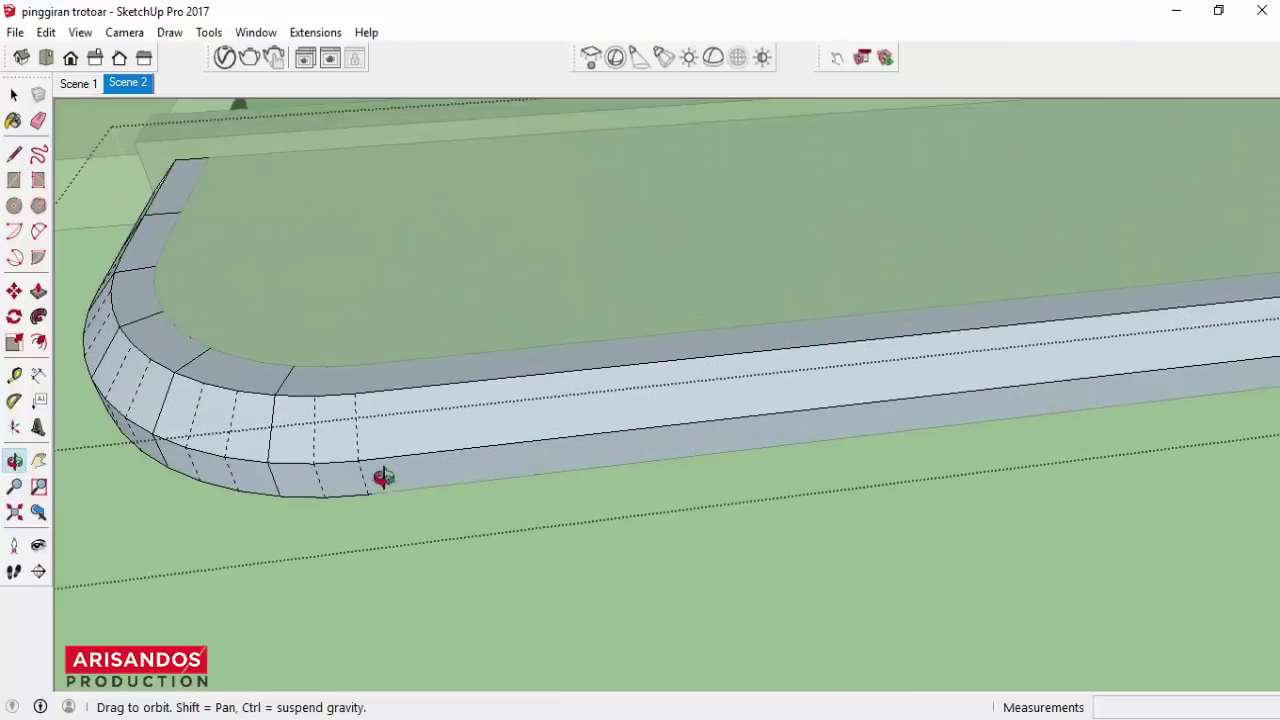
scroll(420, 455, "up", 2)
key("l")
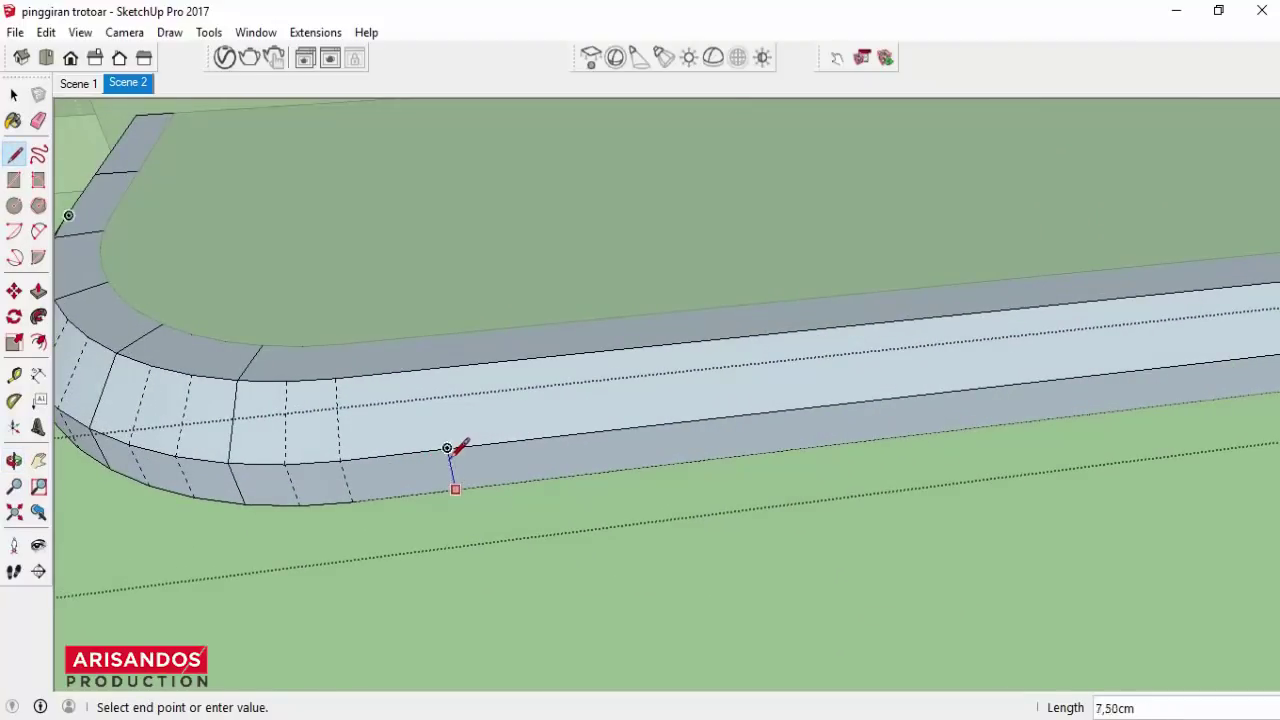
left_click(447, 448)
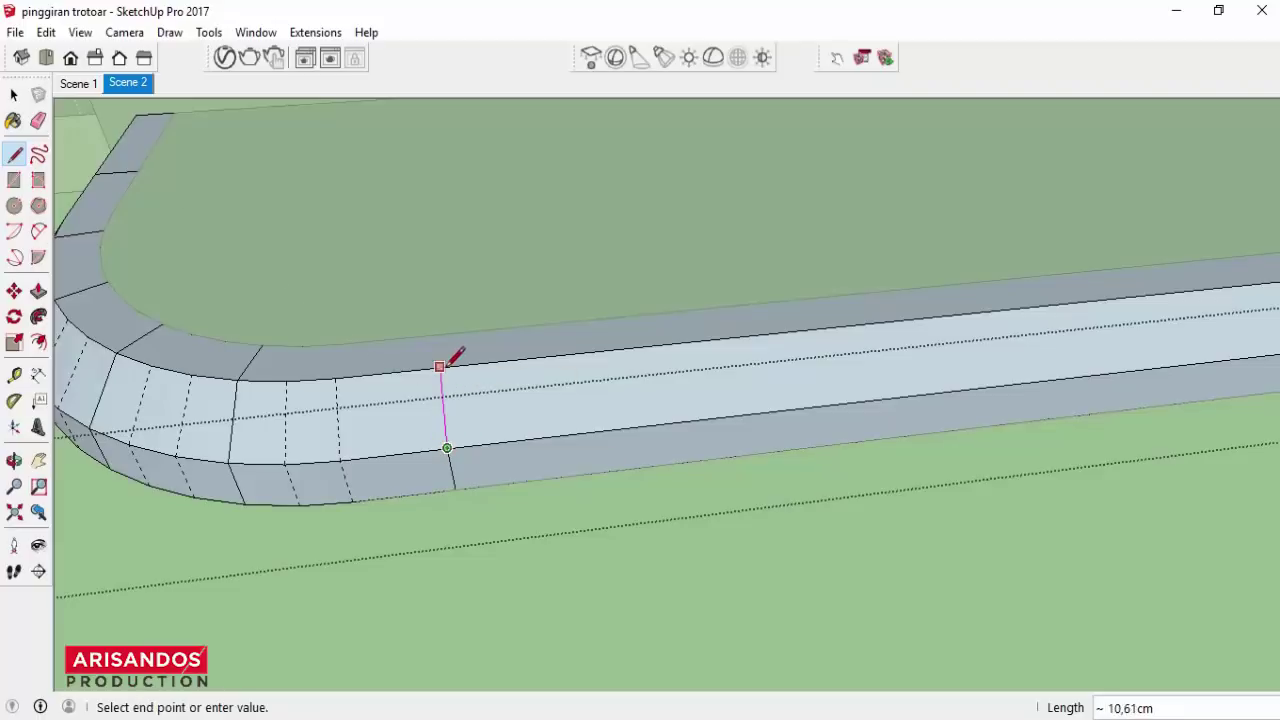
left_click(440, 367)
left_click(439, 367)
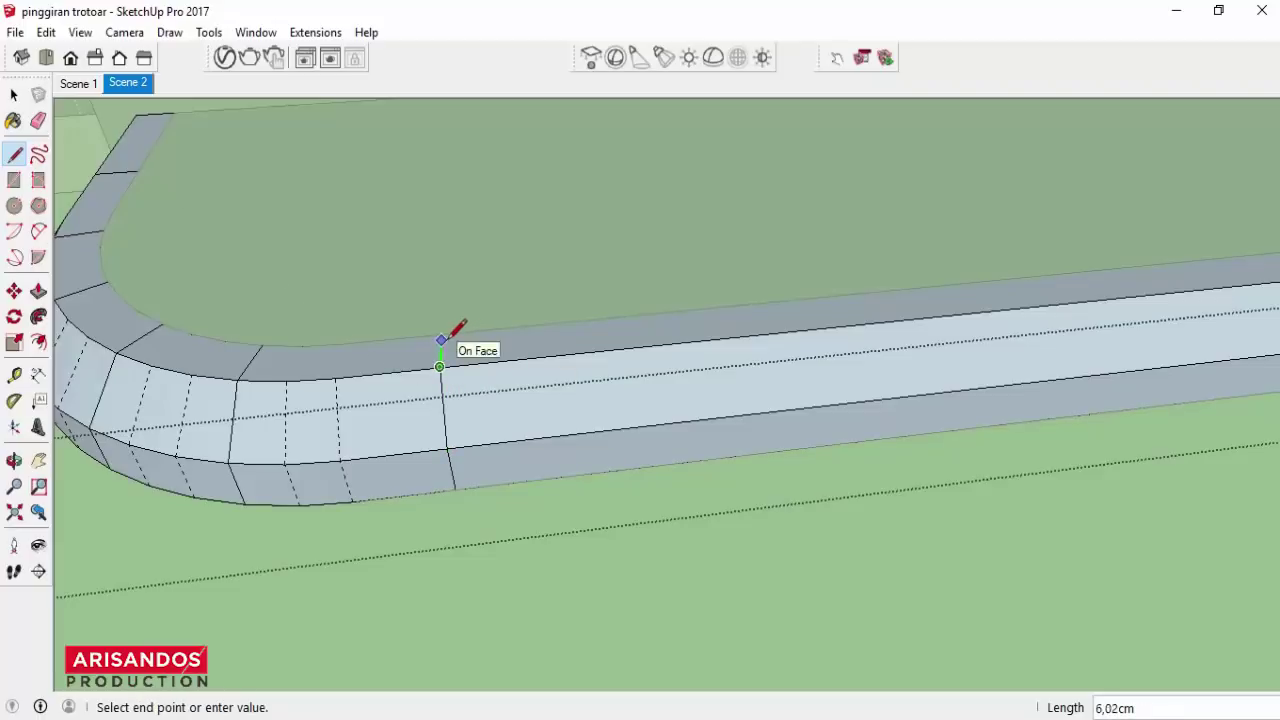
scroll(474, 366, "down", 3)
Orbit out to view the whole divided curb.
left_click(14, 460)
mouse_move(640, 360)
left_mouse_down()
mouse_move(749, 360)
mouse_move(690, 466)
mouse_move(566, 520)
left_mouse_up()
scroll(690, 466, "up", 2)
scroll(560, 515, "down", 4)
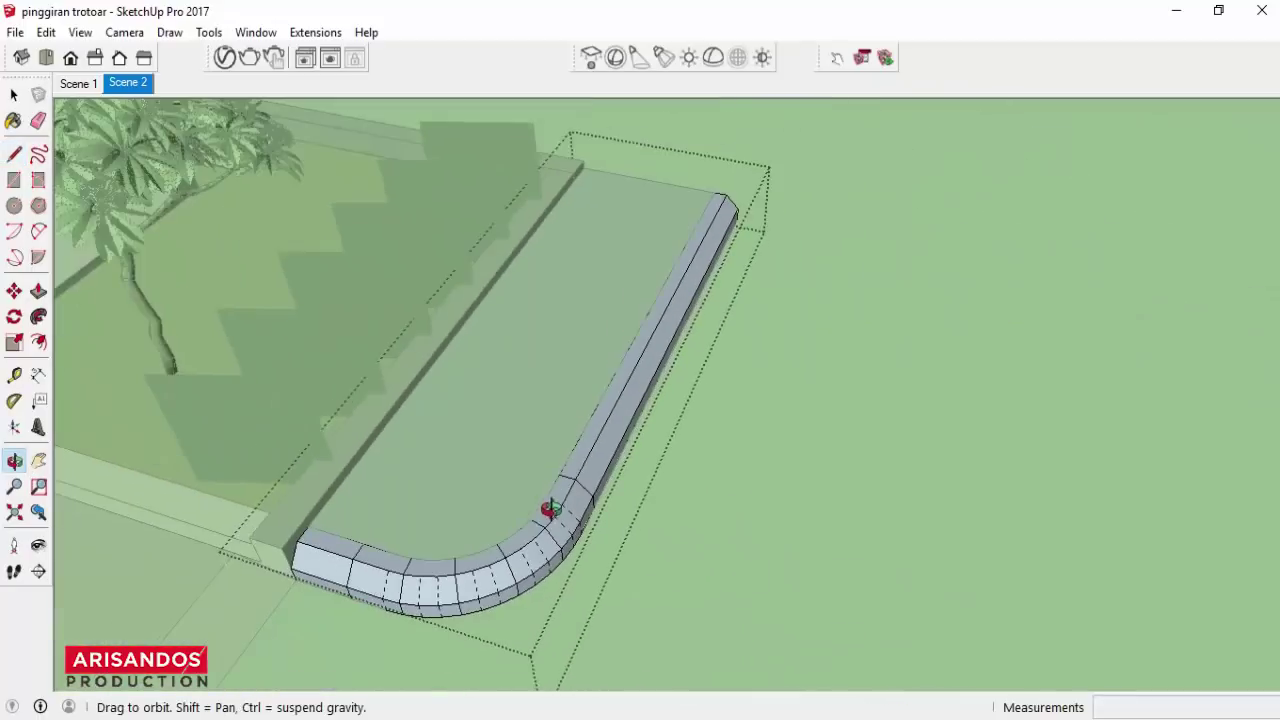
Copy a curb cross line to the far end of the straight run and array it /8 into eight equal blocks.
left_click_drag(700, 249, 722, 201)
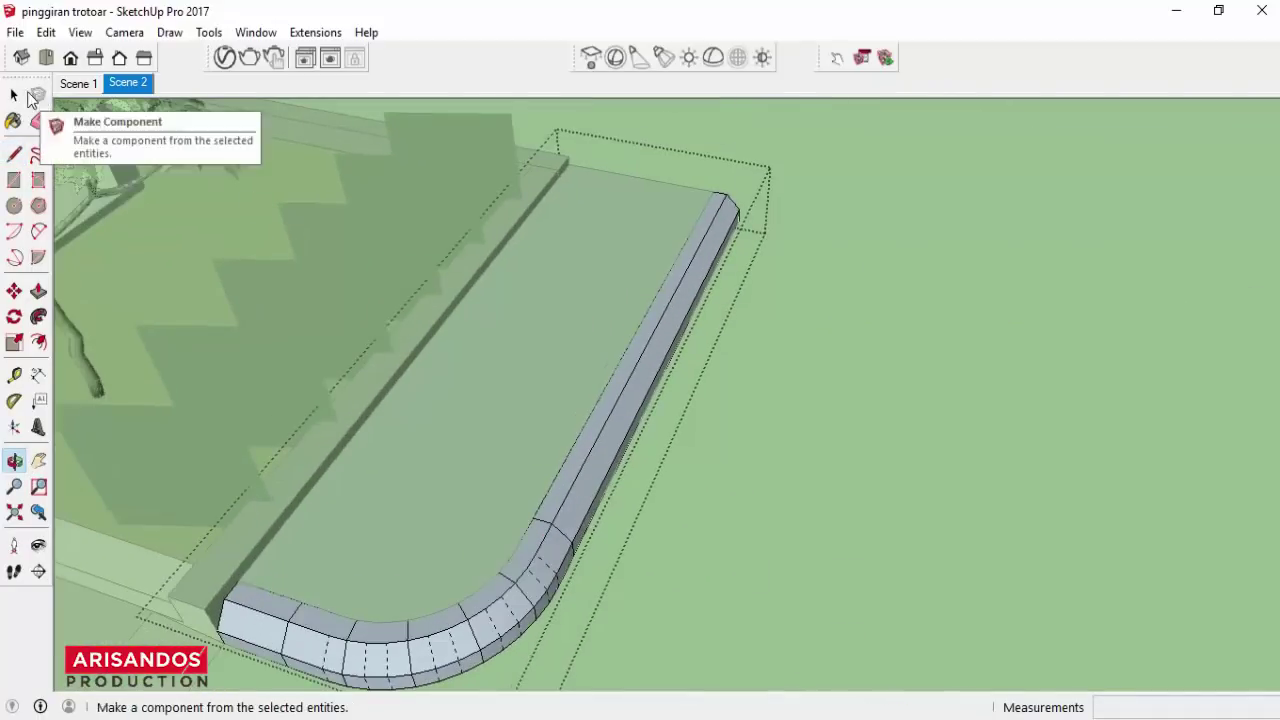
left_click(14, 94)
scroll(526, 509, "up", 5)
left_click(588, 562)
scroll(586, 553, "up", 2)
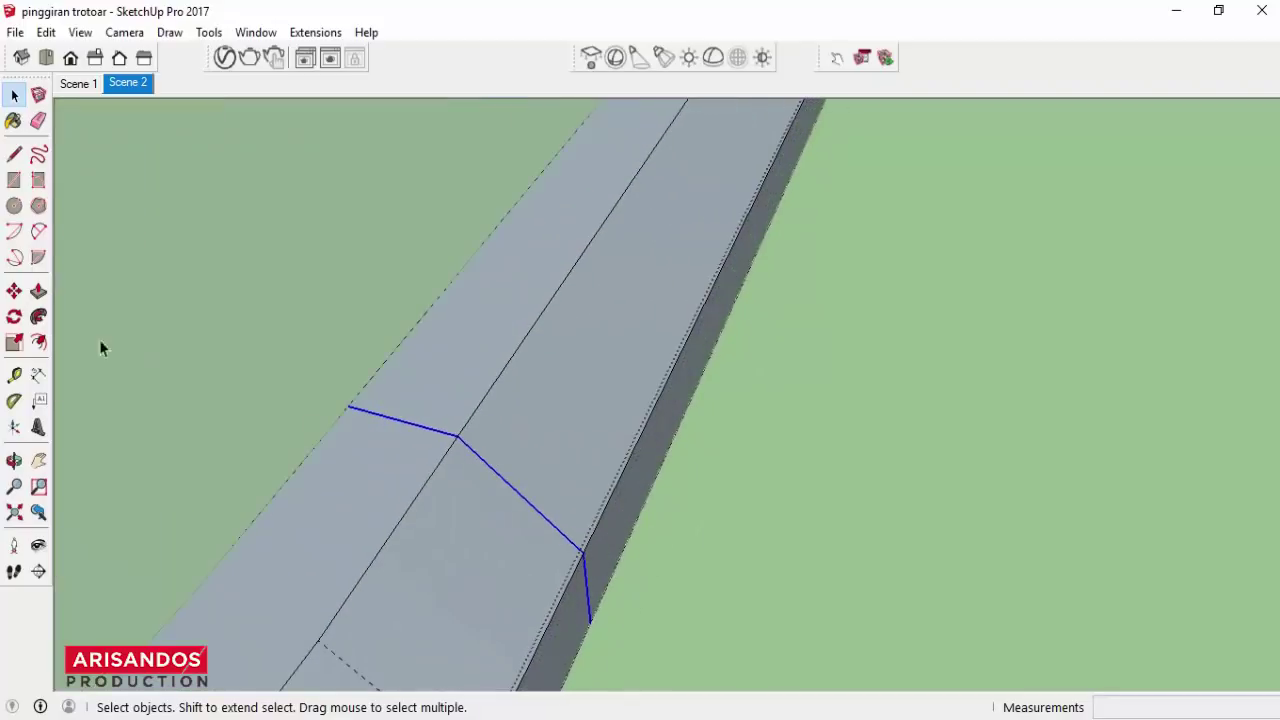
left_click(14, 290)
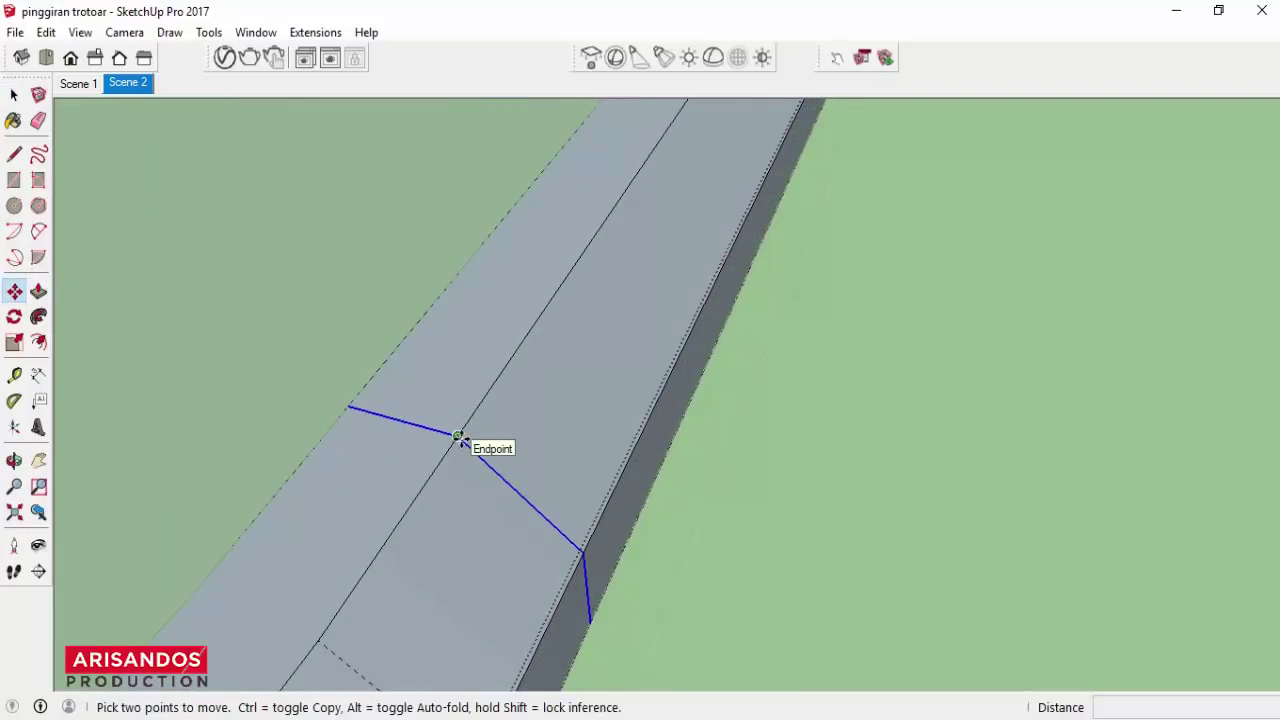
key("ctrl")
left_click(458, 437)
scroll(458, 437, "down", 2)
scroll(452, 440, "down", 3)
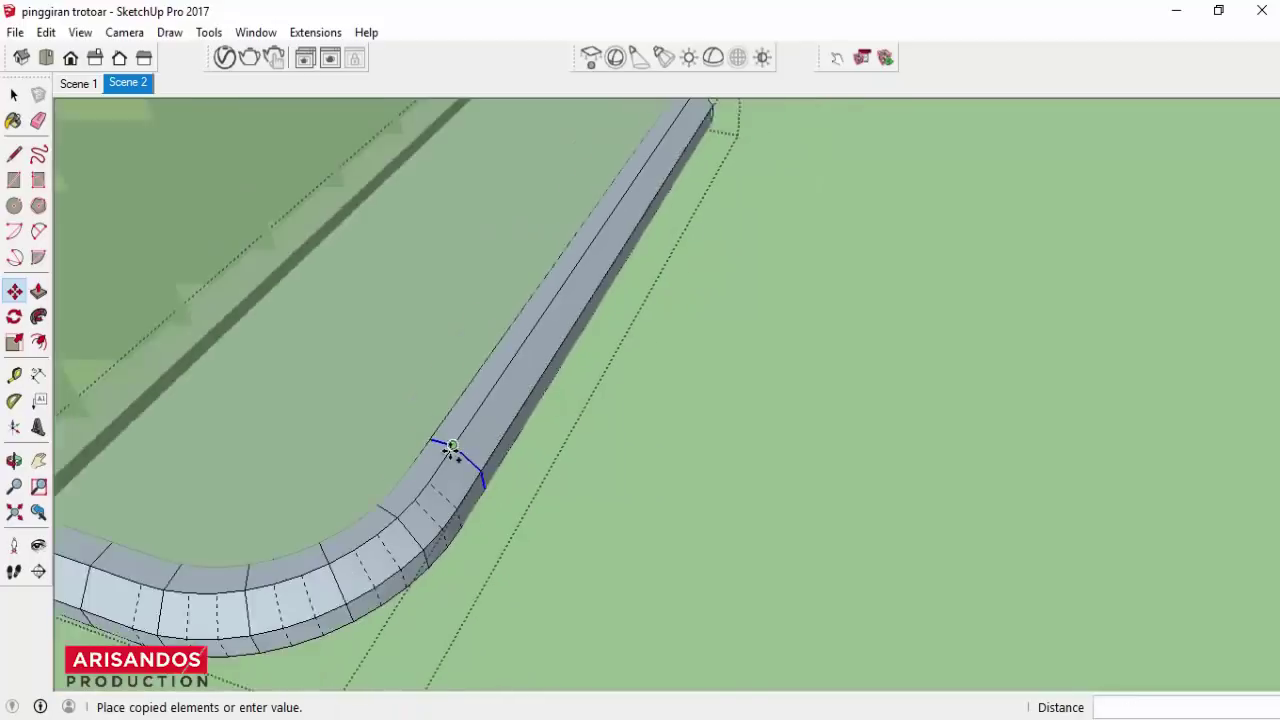
scroll(455, 440, "down", 3)
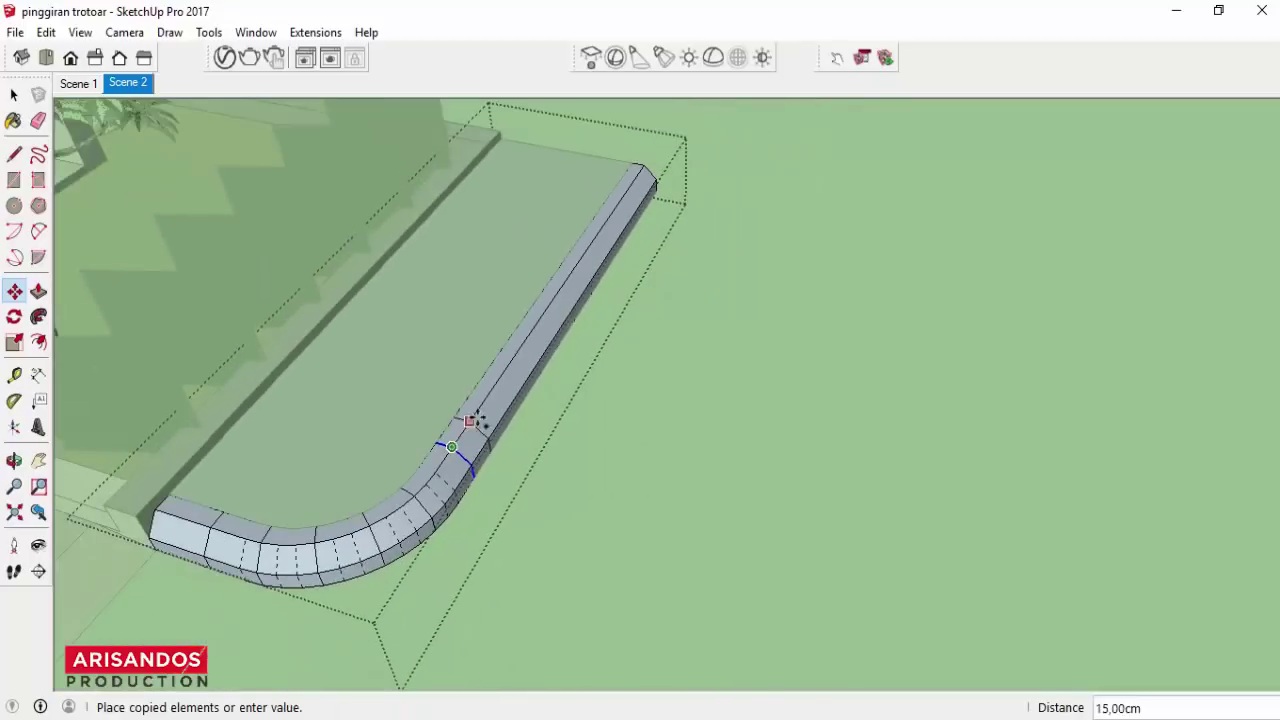
left_click(643, 166)
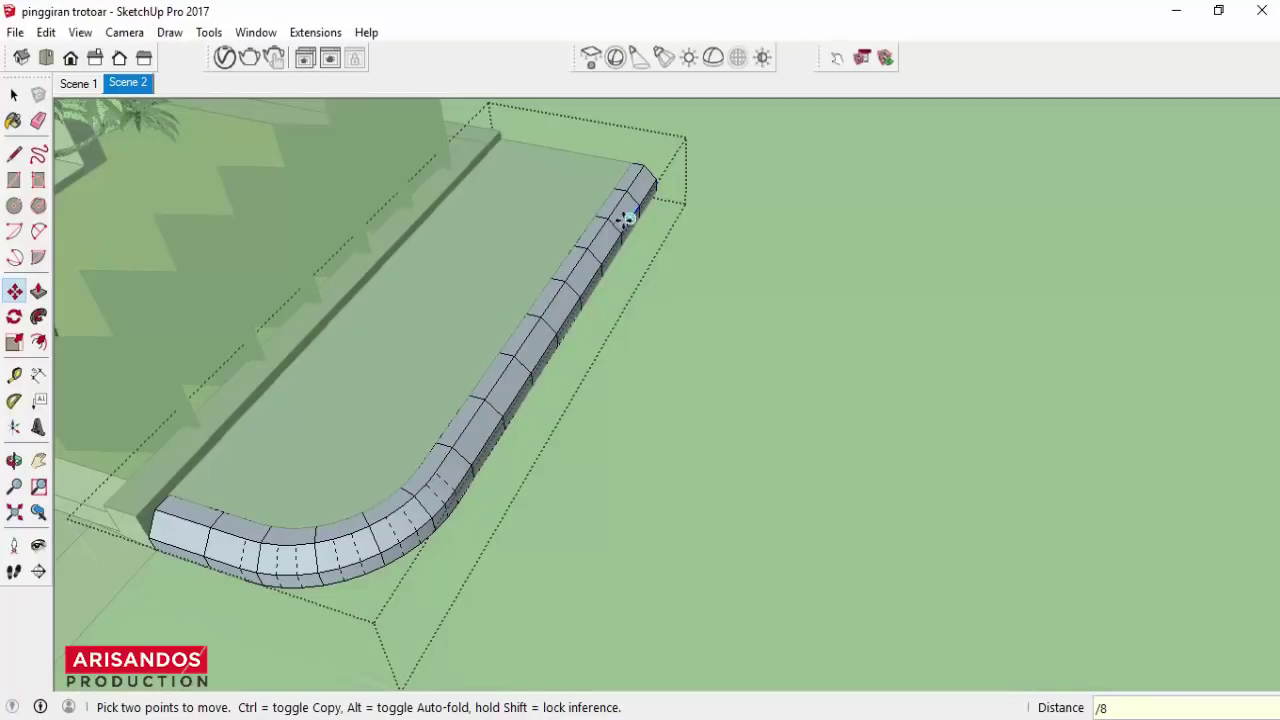
key("ctrl+z")
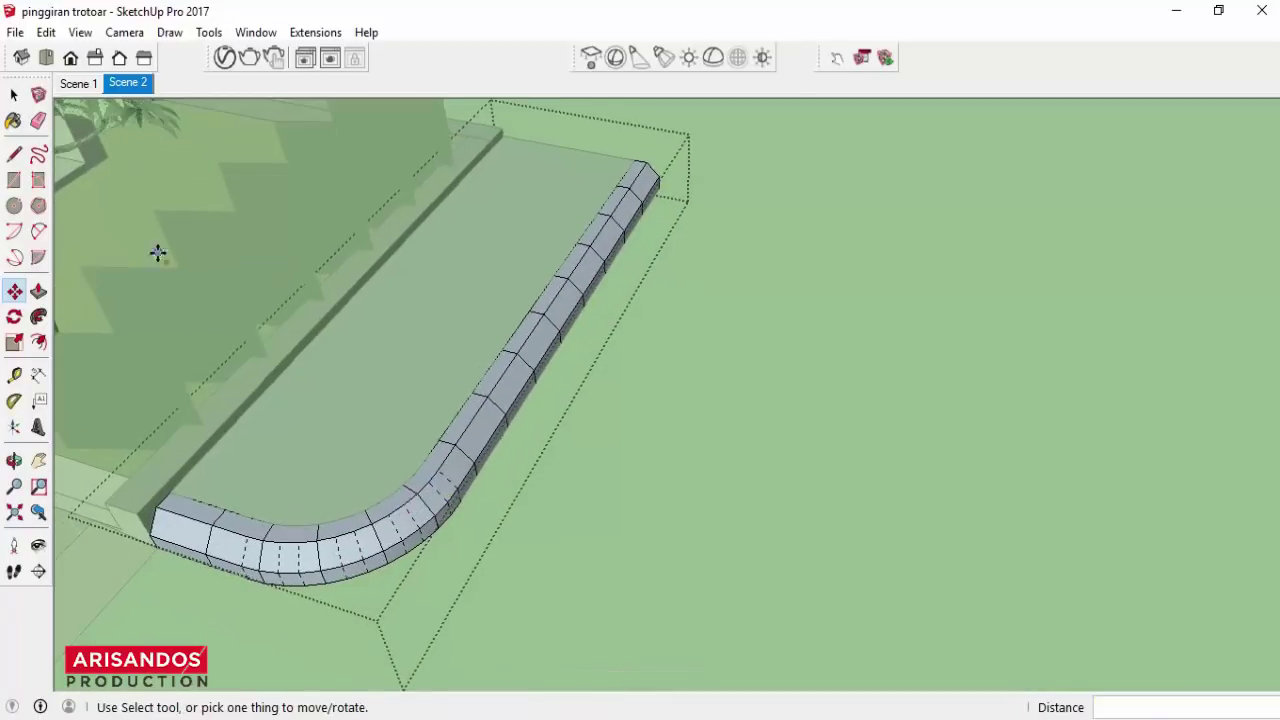
Exit the curb group's editing and select the whole curb group.
left_click(15, 96)
left_click(697, 372)
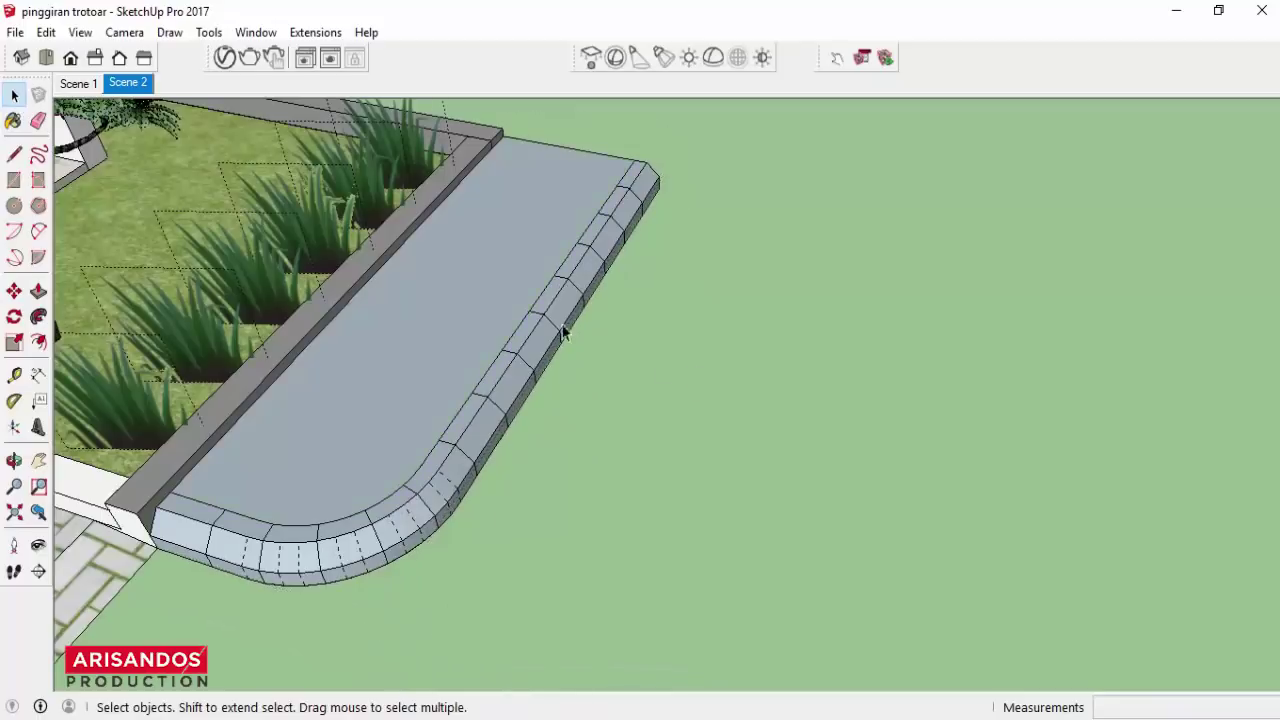
left_click(506, 319)
Paint the selected curb white with Color M00 from the Colors collection.
left_click(13, 120)
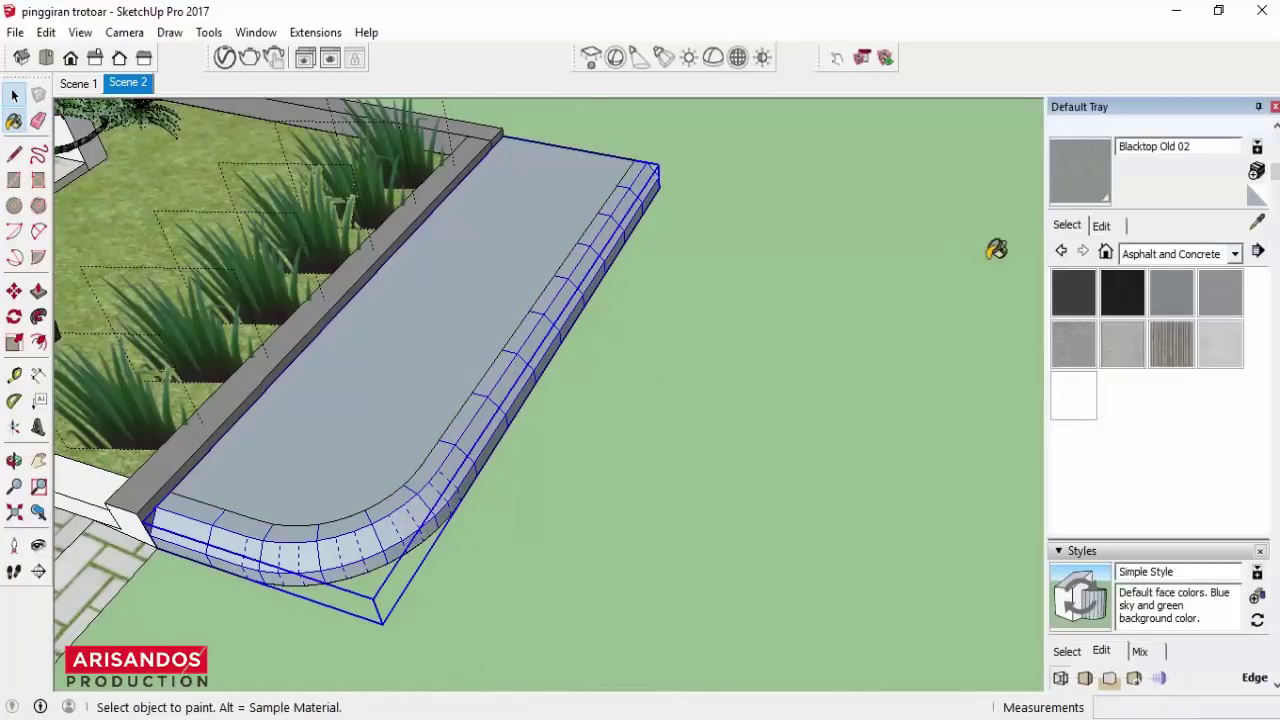
left_click(1178, 253)
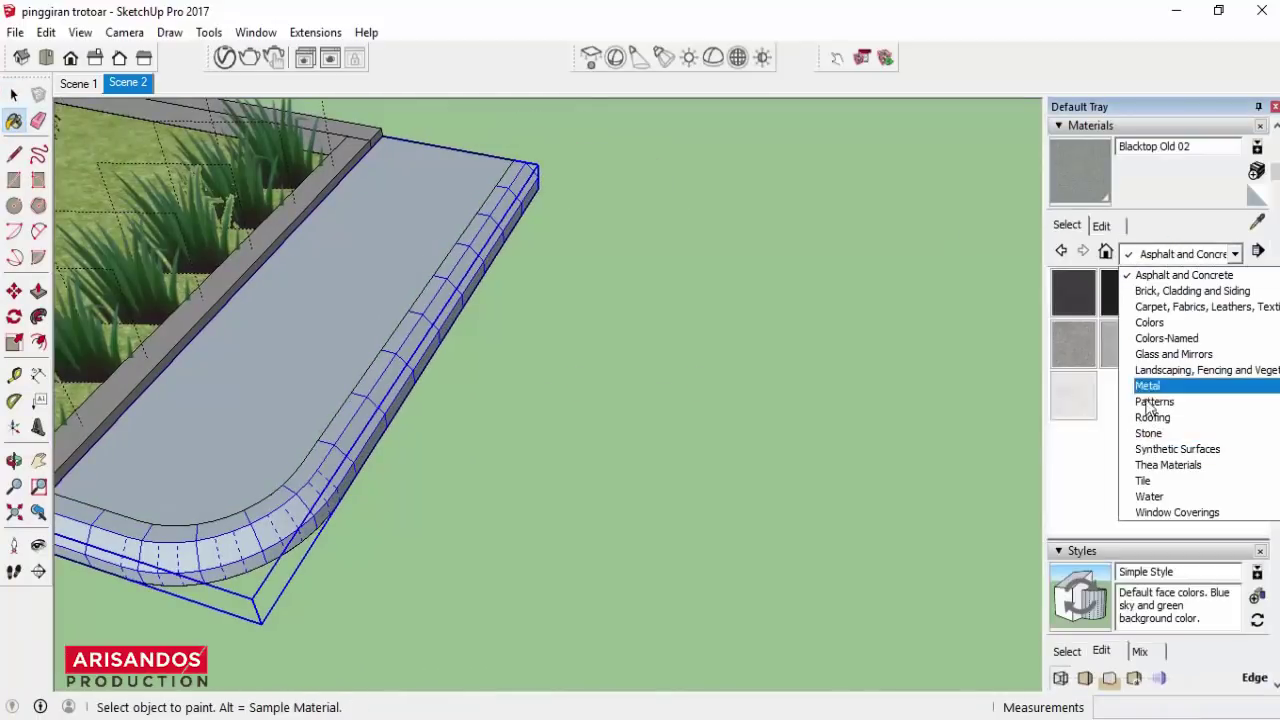
left_click(1149, 321)
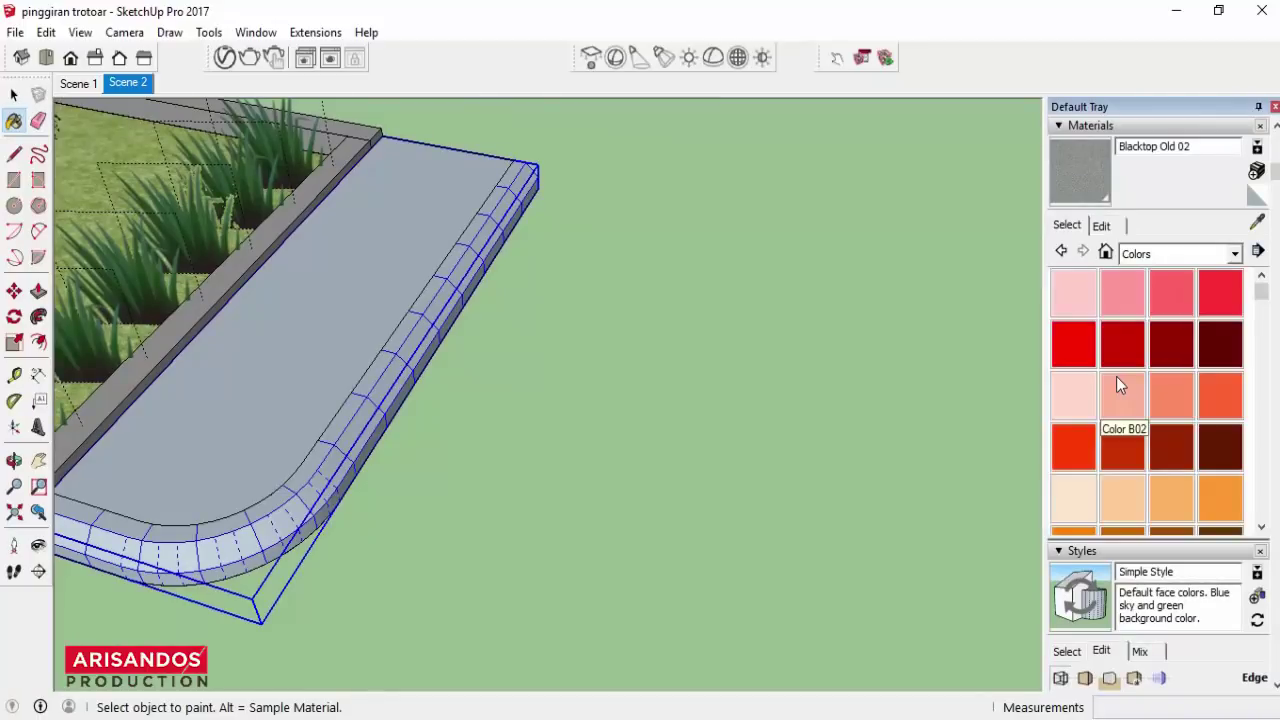
scroll(1116, 376, "down", 5)
scroll(1110, 410, "down", 5)
scroll(1106, 444, "down", 5)
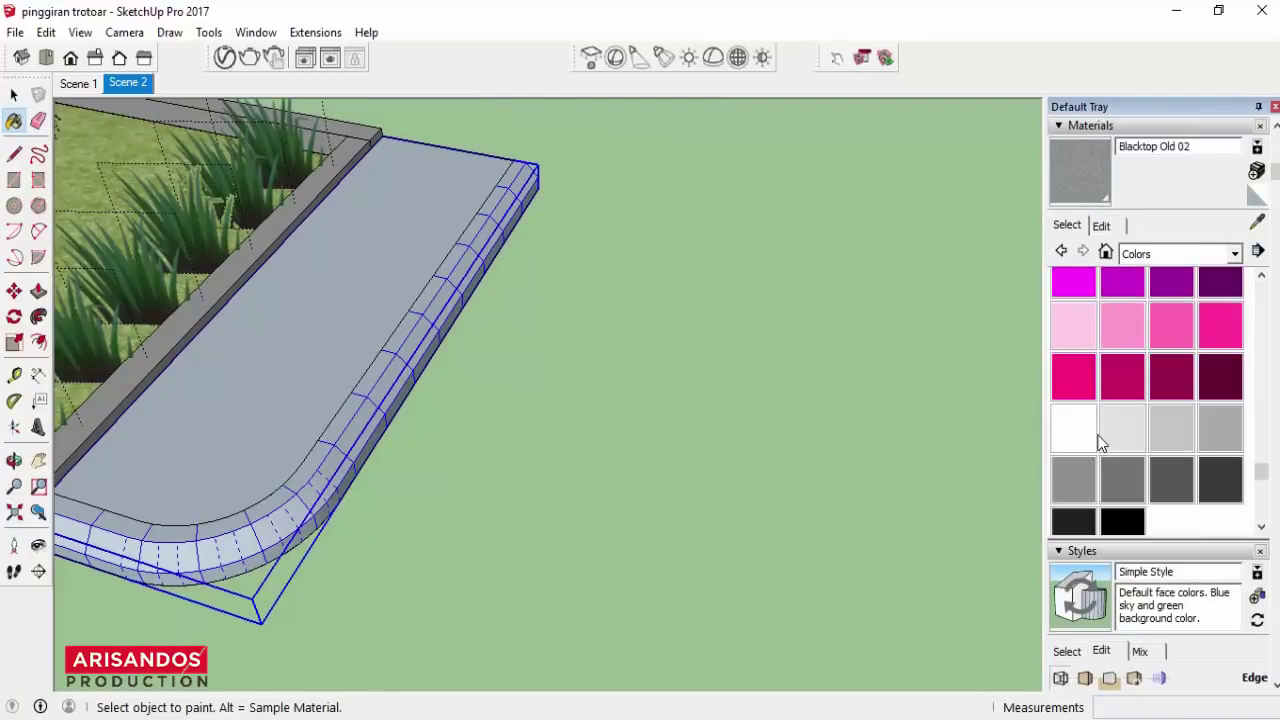
left_click(1068, 432)
left_click(430, 333)
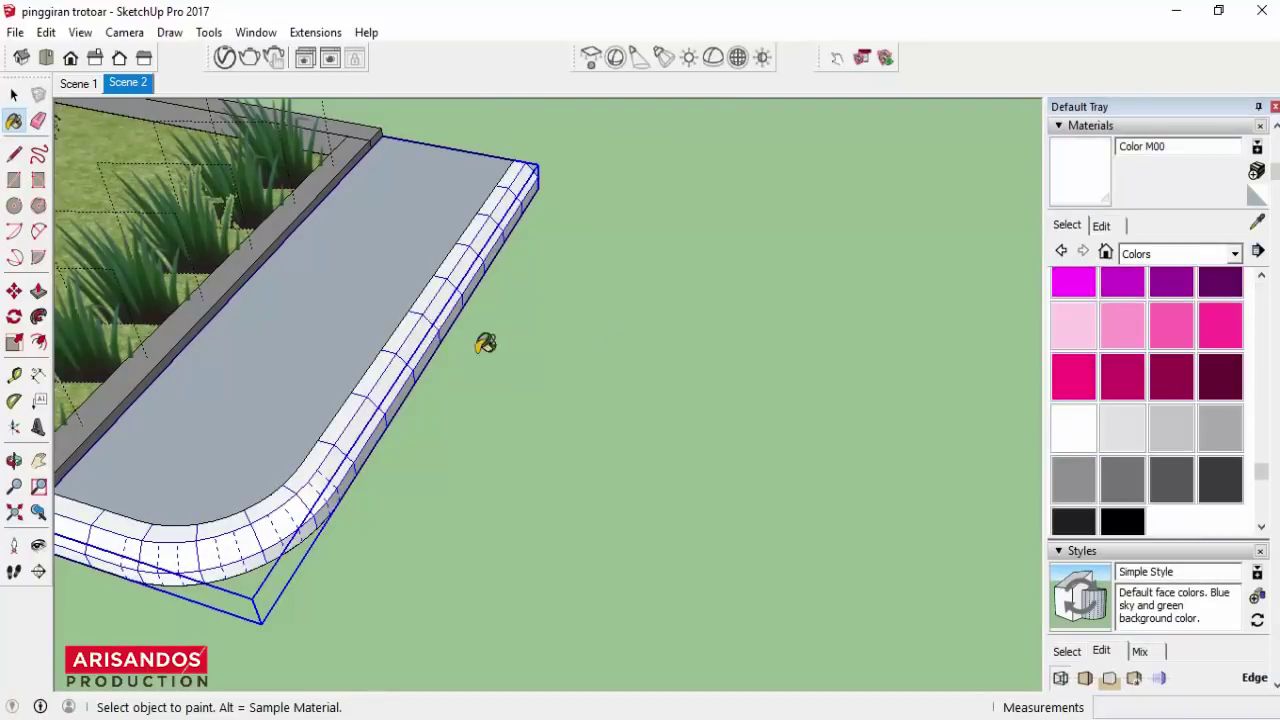
Pan the view and reopen the curb group for editing.
left_click(14, 94)
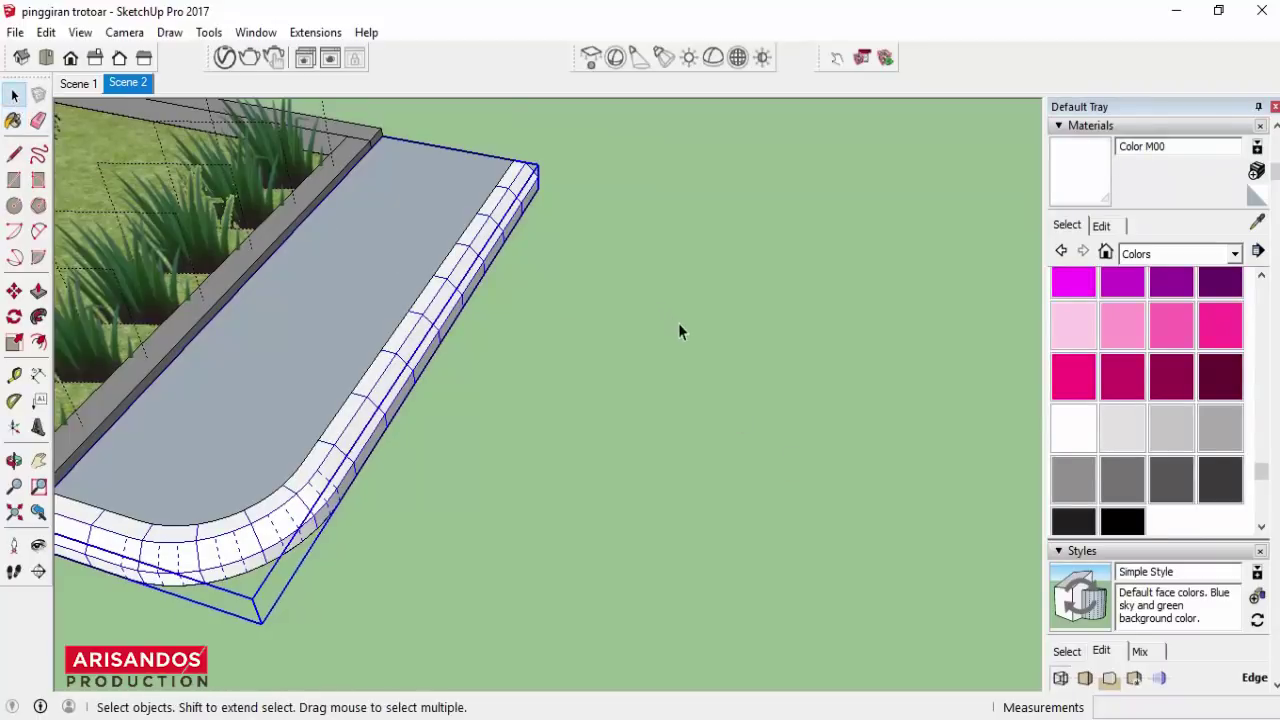
left_click(38, 460)
left_click_drag(182, 402, 453, 388)
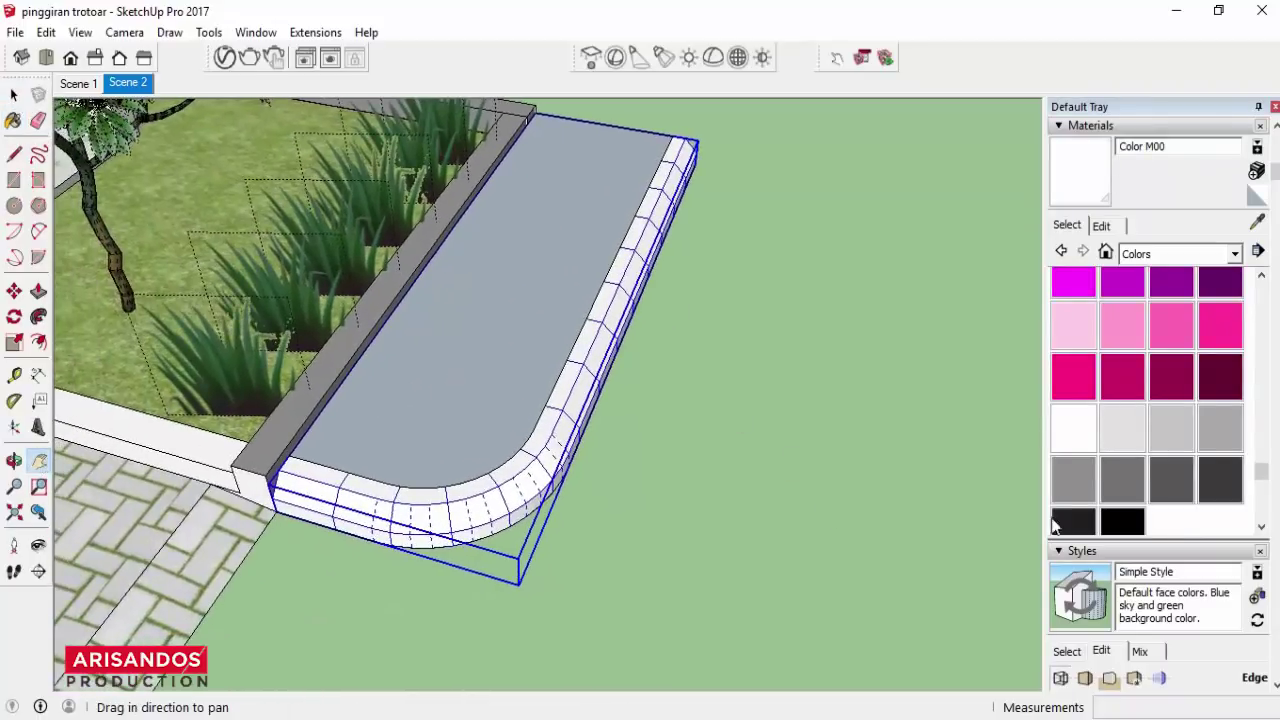
scroll(1176, 473, "down", 3)
scroll(1176, 473, "up", 3)
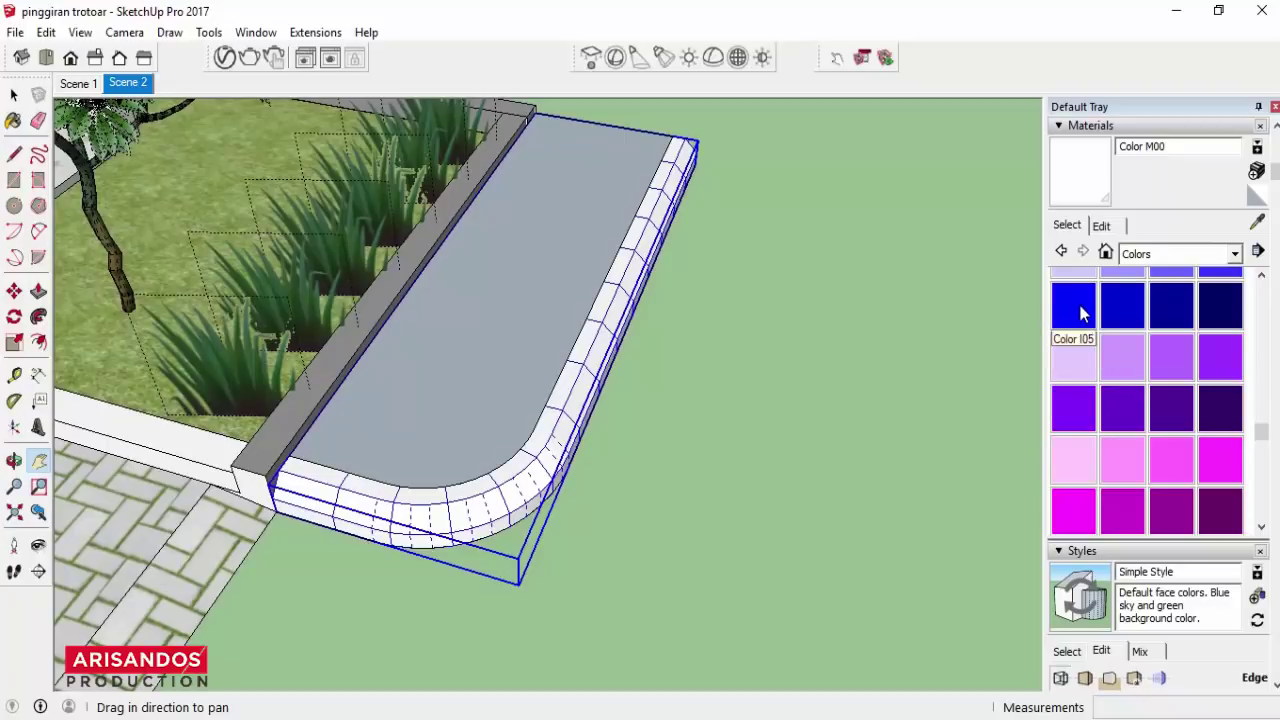
left_click(14, 94)
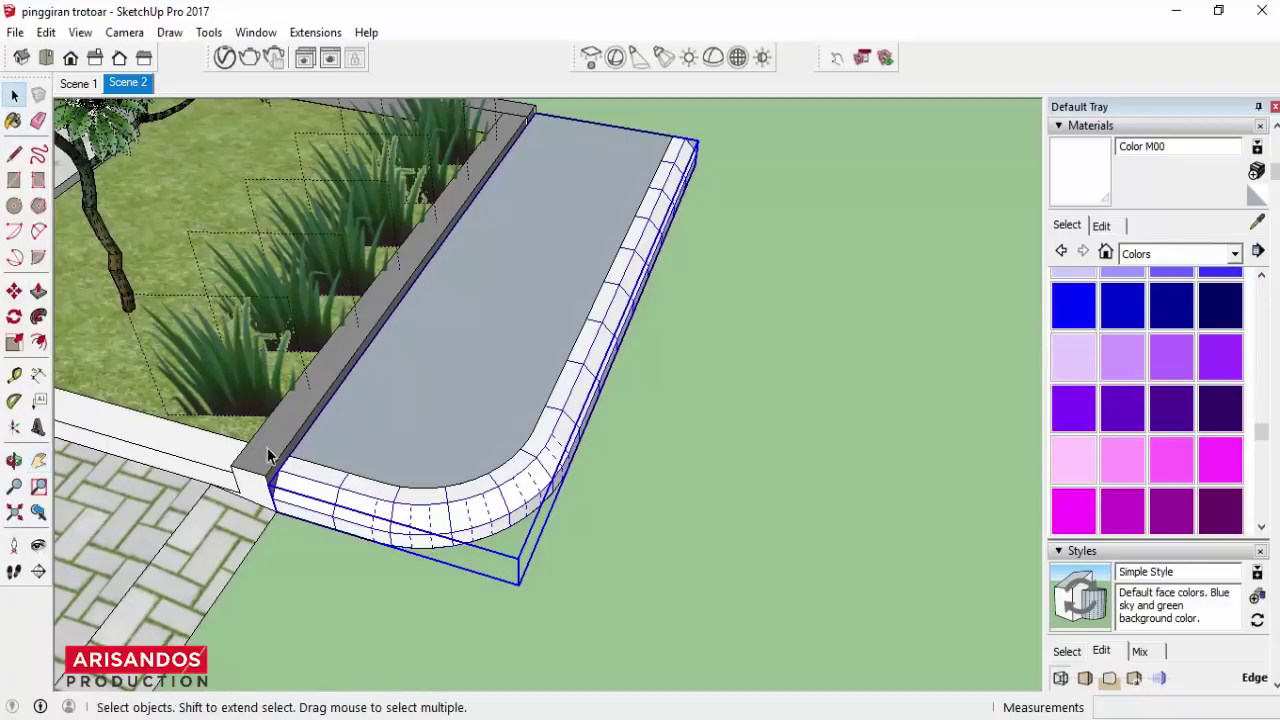
double_click(310, 496)
Paint alternate blocks around the curb's curved corner blue with Color I05, top and front faces.
scroll(417, 530, "up", 1)
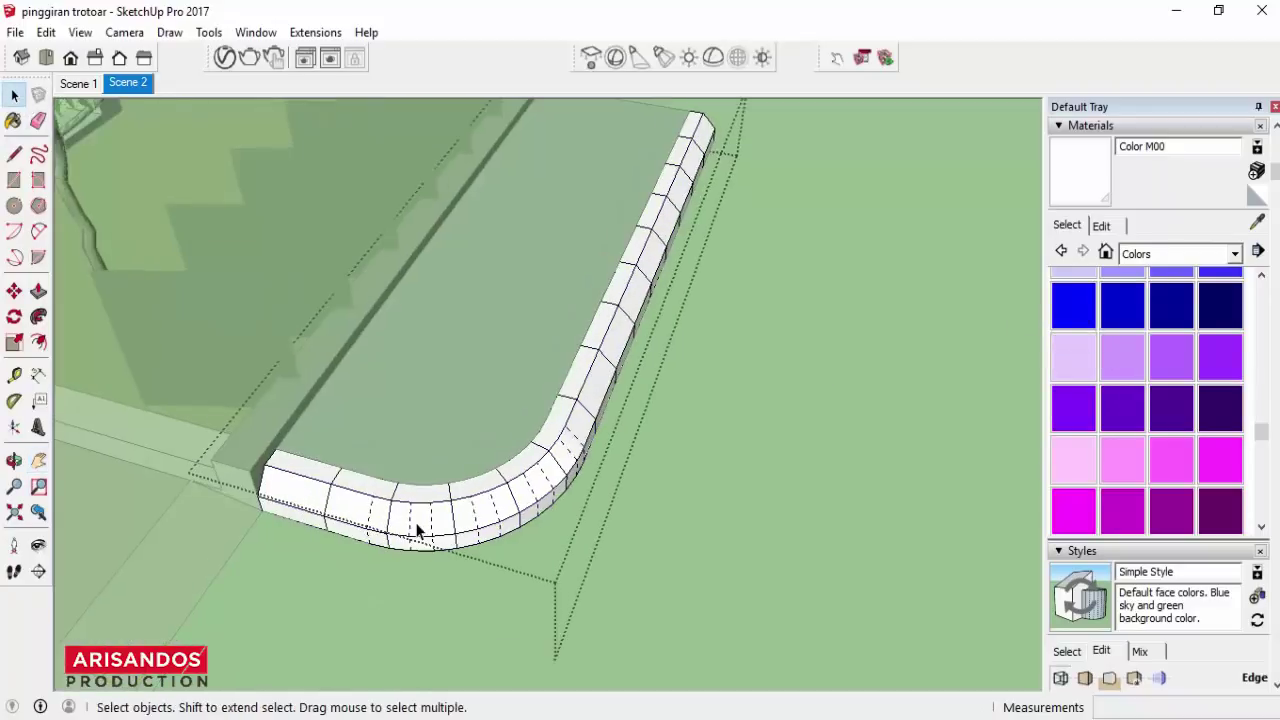
scroll(418, 531, "up", 1)
left_click(14, 120)
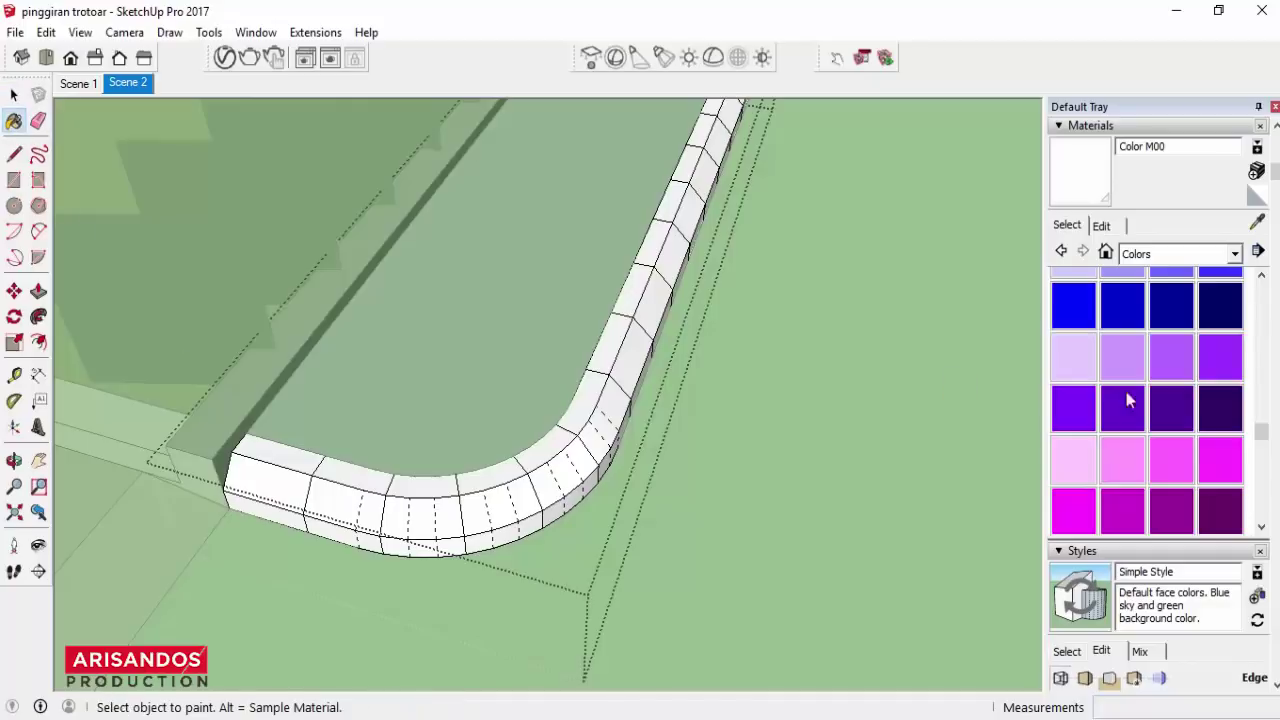
left_click(1075, 295)
left_click(352, 472)
left_click(350, 512)
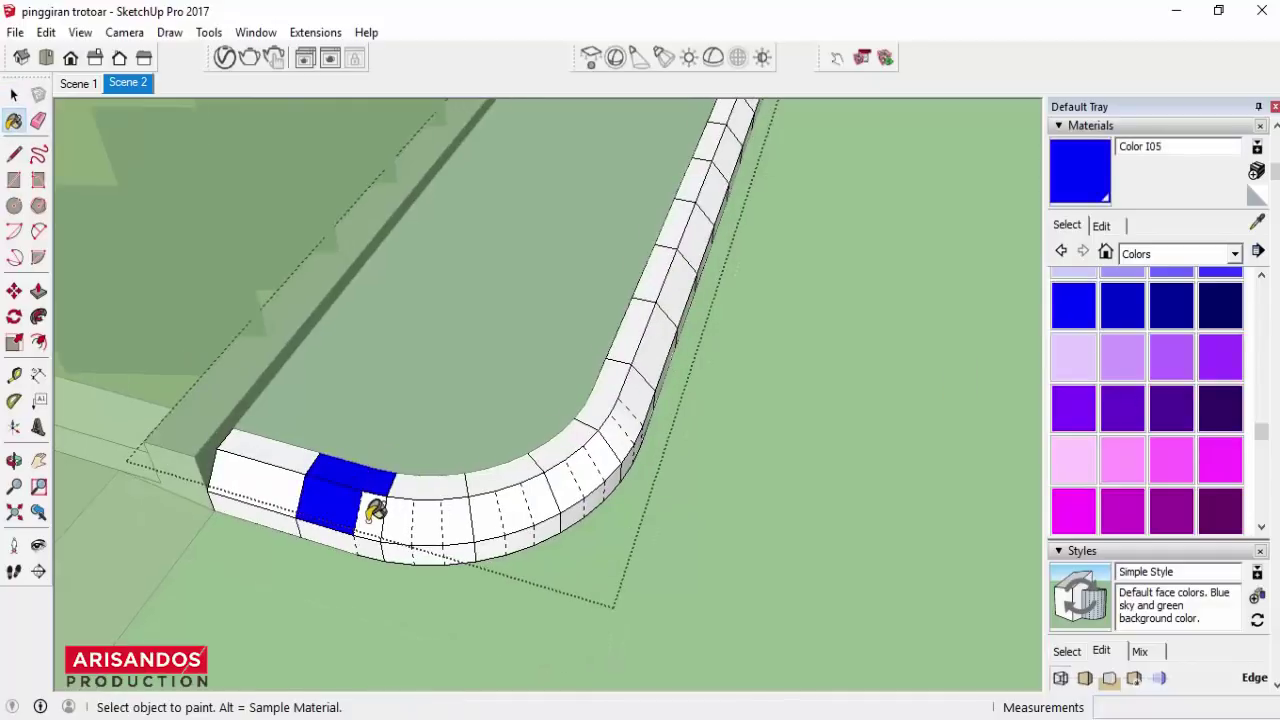
left_click(497, 478)
left_click(505, 503)
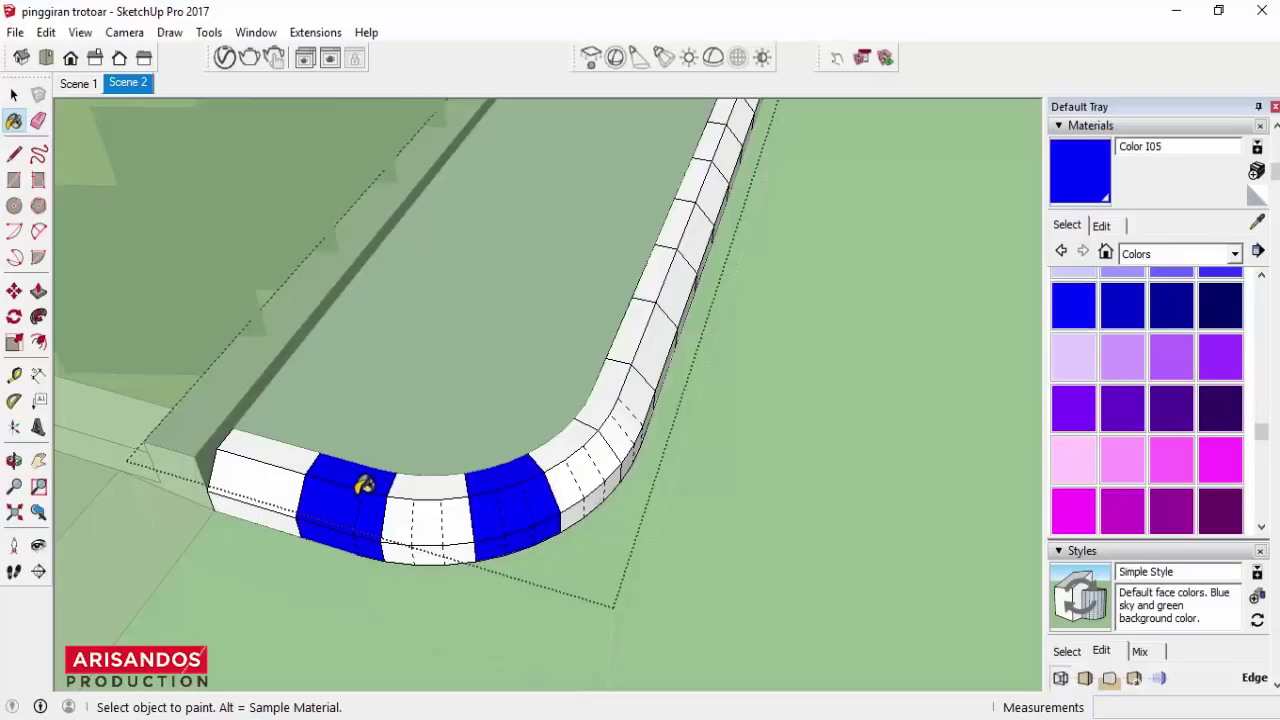
left_click(615, 388)
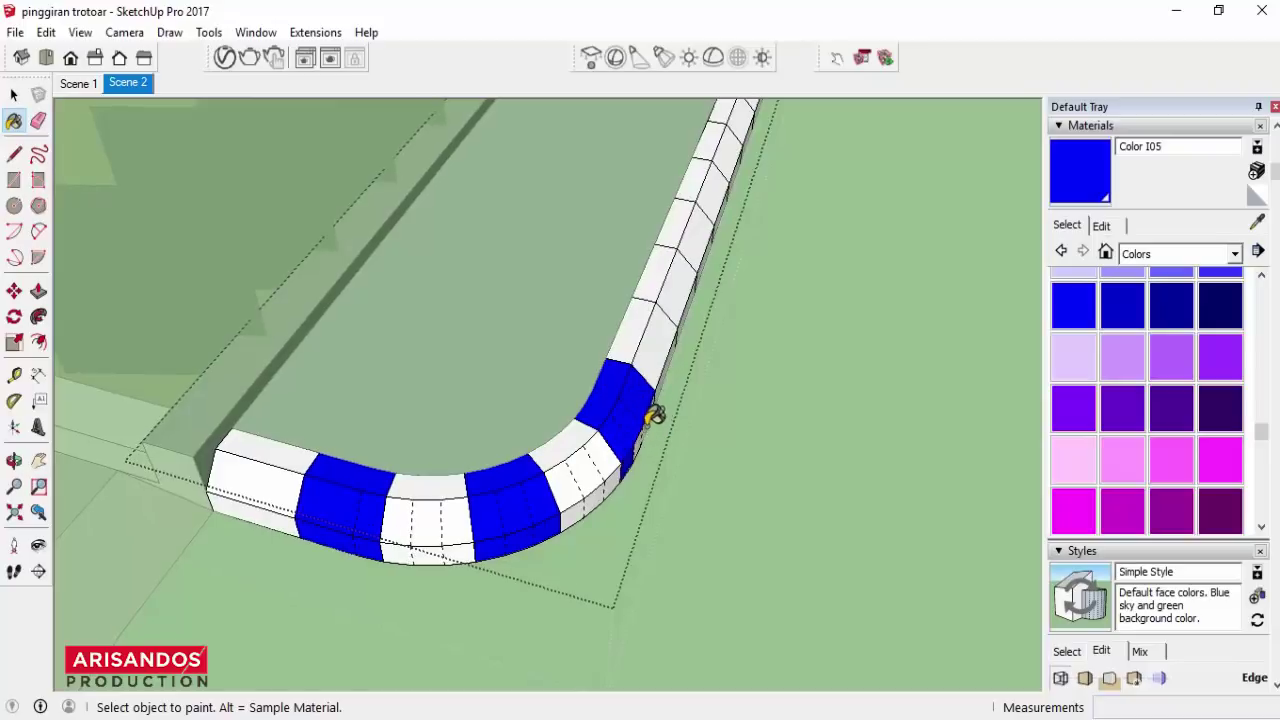
Paint alternate blocks on the curb's straight run blue.
left_click(14, 460)
left_click_drag(250, 300, 400, 309)
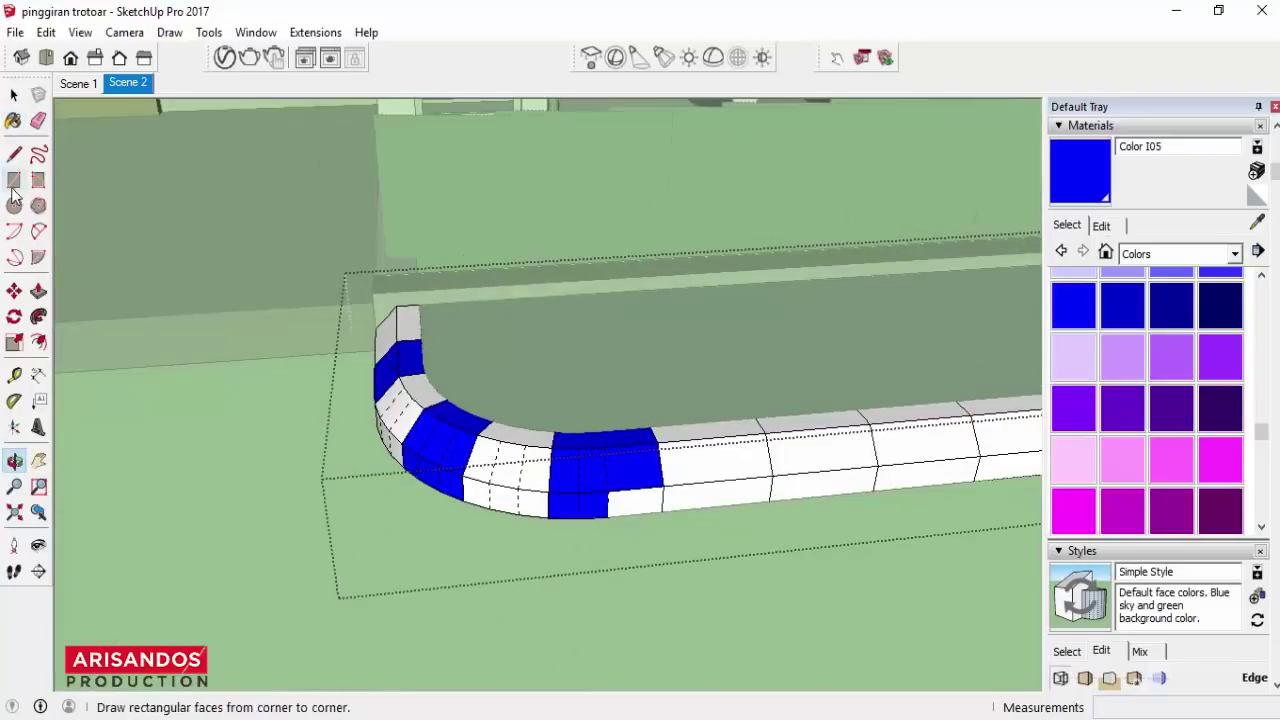
left_click(14, 120)
left_click(822, 480)
left_click(822, 428)
scroll(563, 466, "down", 3)
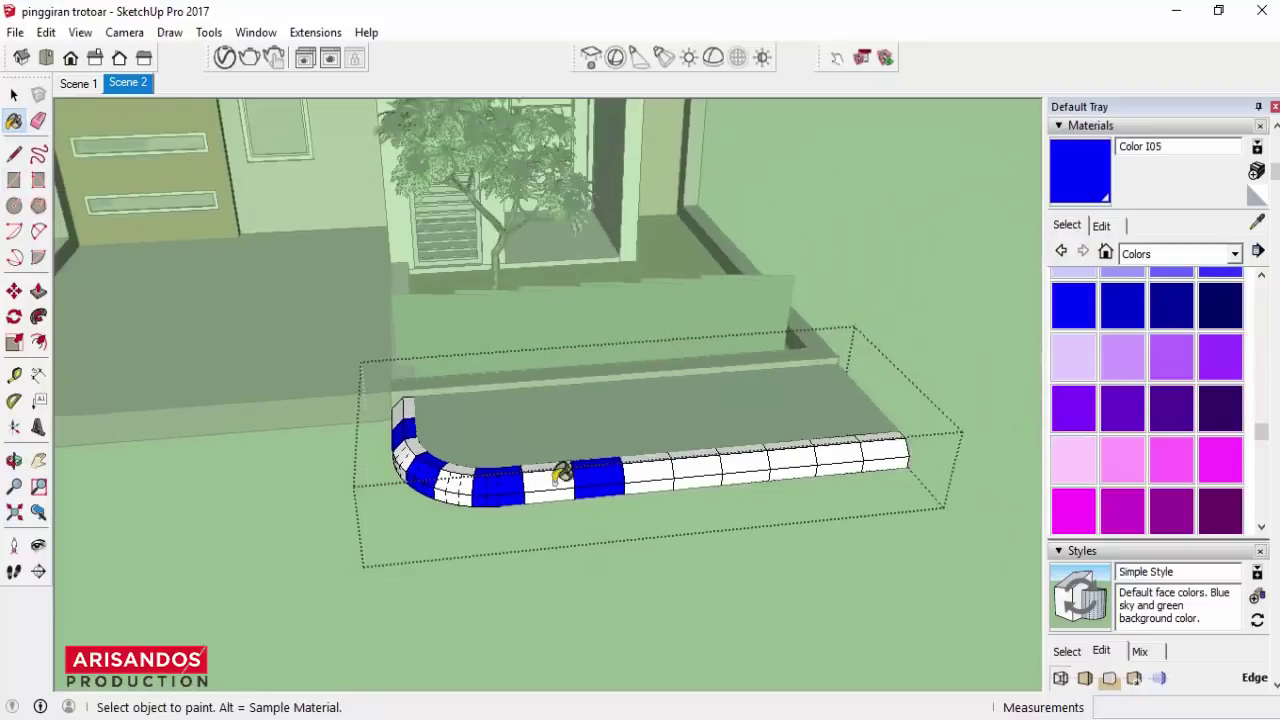
scroll(665, 472, "down", 1)
left_click(661, 462)
Paint the remaining alternate straight-run blocks, including the rightmost, blue and exit the curb group.
scroll(667, 455, "up", 2)
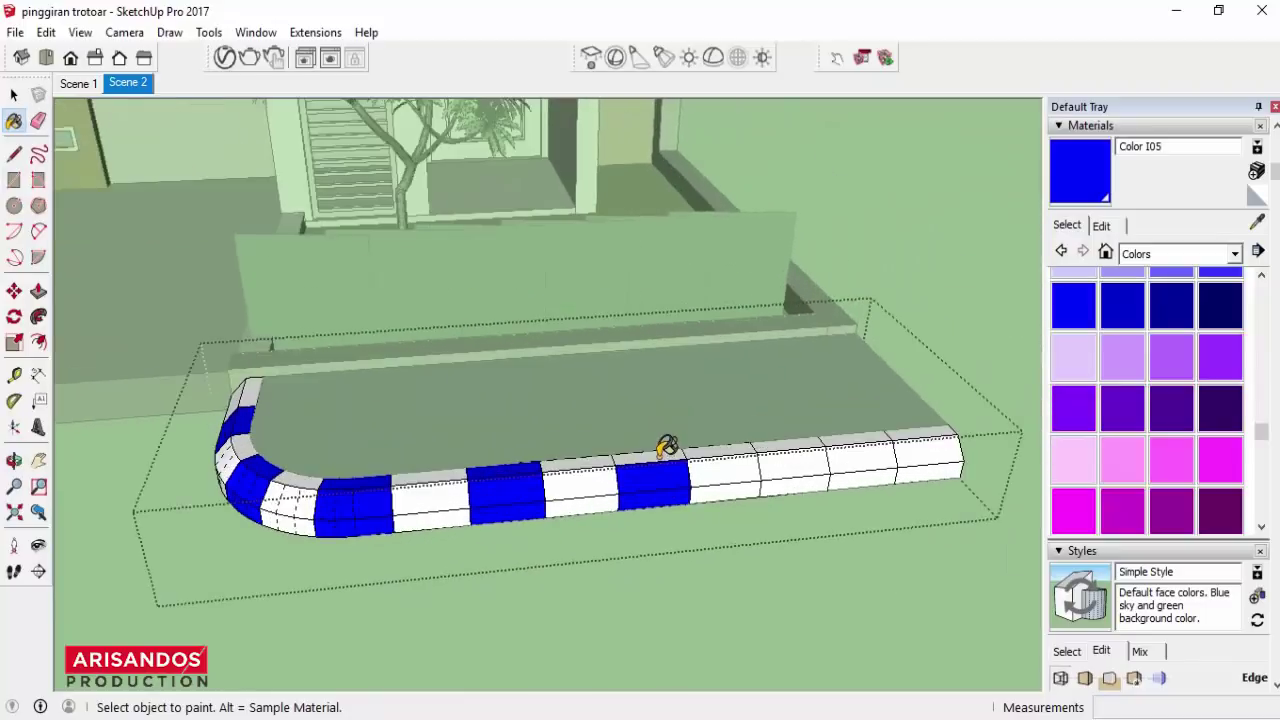
left_click(763, 476)
left_click(925, 462)
scroll(905, 440, "up", 2)
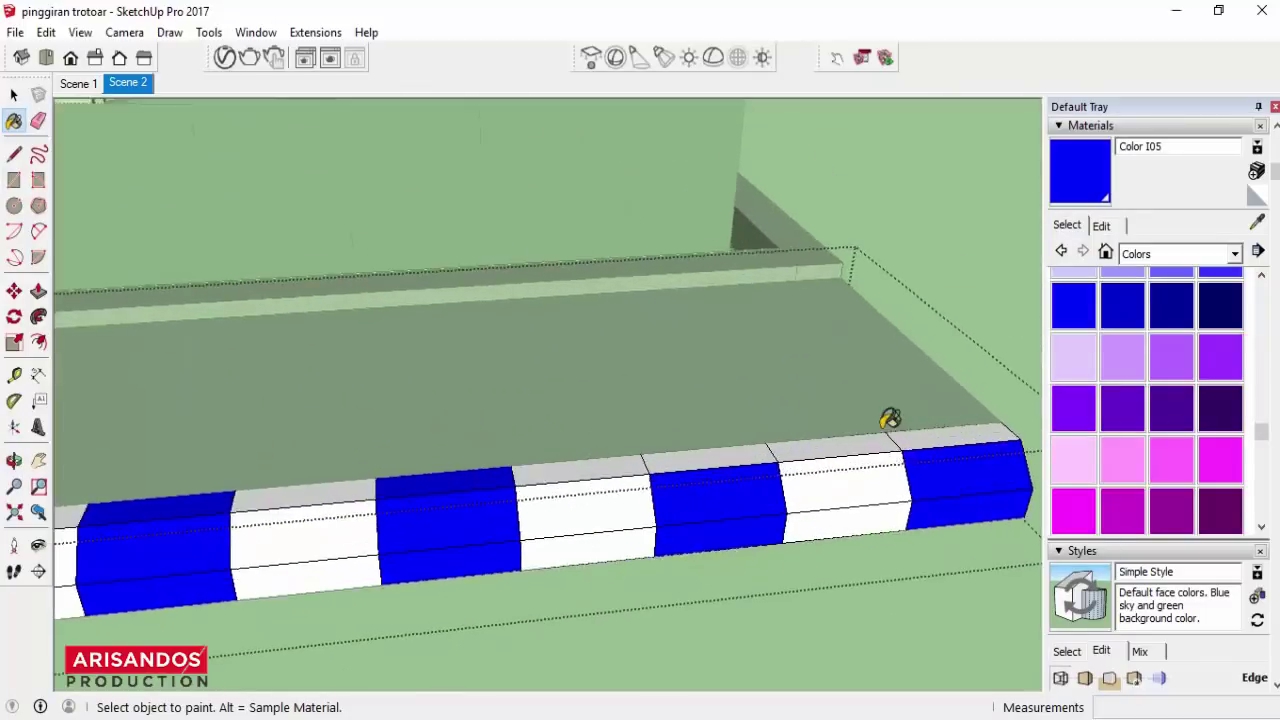
left_click(893, 428)
scroll(857, 468, "down", 2)
scroll(857, 468, "down", 2)
key("space")
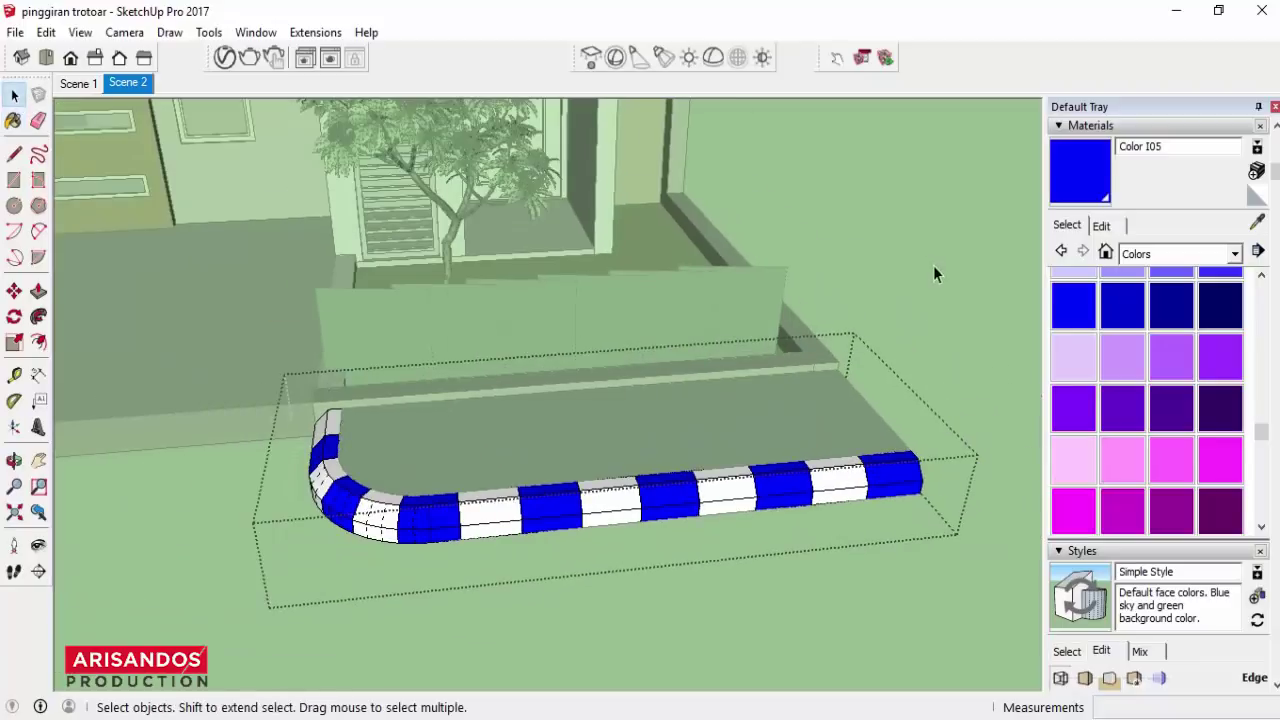
left_click(933, 268)
scroll(780, 455, "down", 2)
Pave the sidewalk top with Asphalt Stamped Brick from the Landscaping, Fencing and Vegetation collection.
left_click(1175, 253)
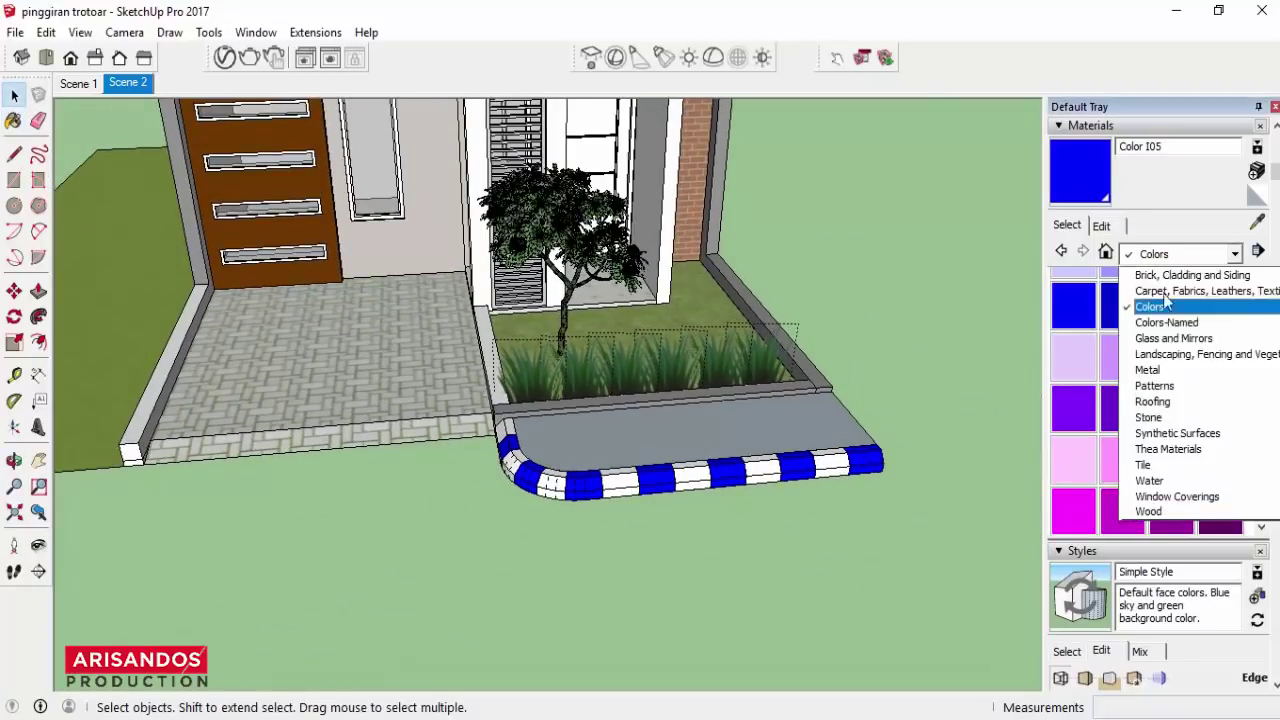
left_click(1180, 355)
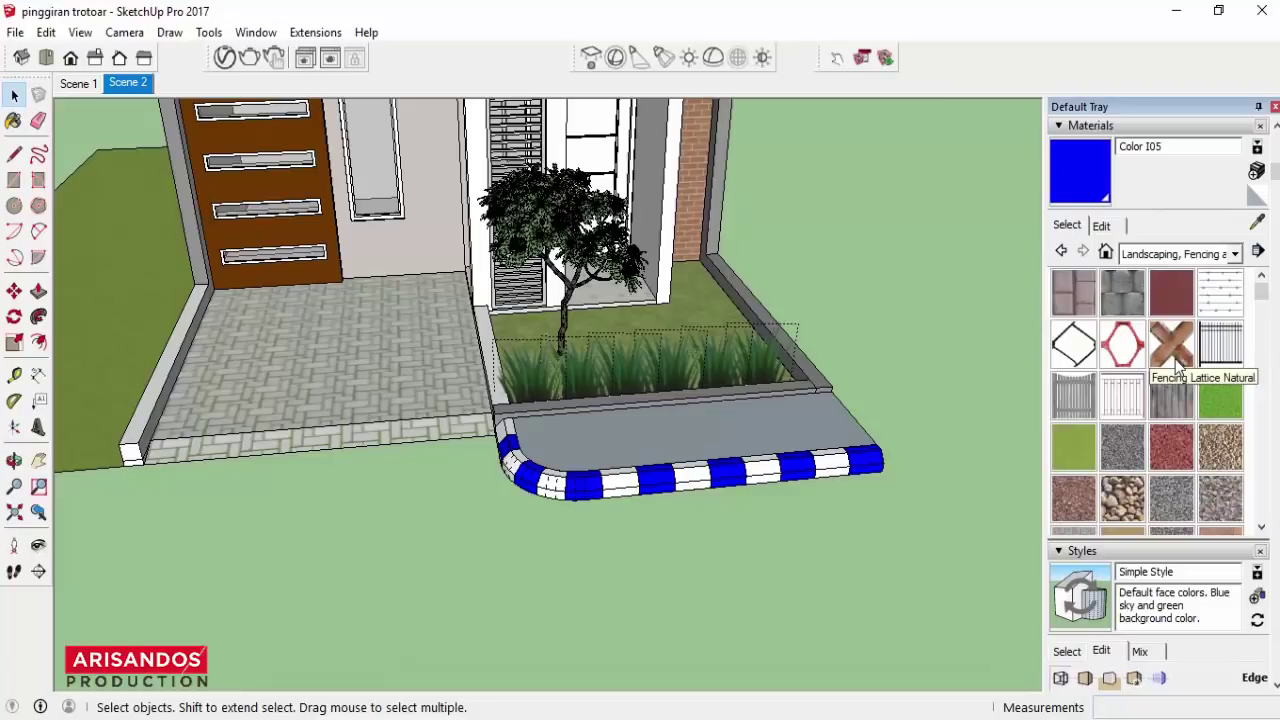
left_click(1073, 292)
left_click(771, 409)
scroll(768, 412, "up", 2)
Shift the brick texture's position to line up with the curb and confirm it with Done.
key("space")
right_click(537, 444)
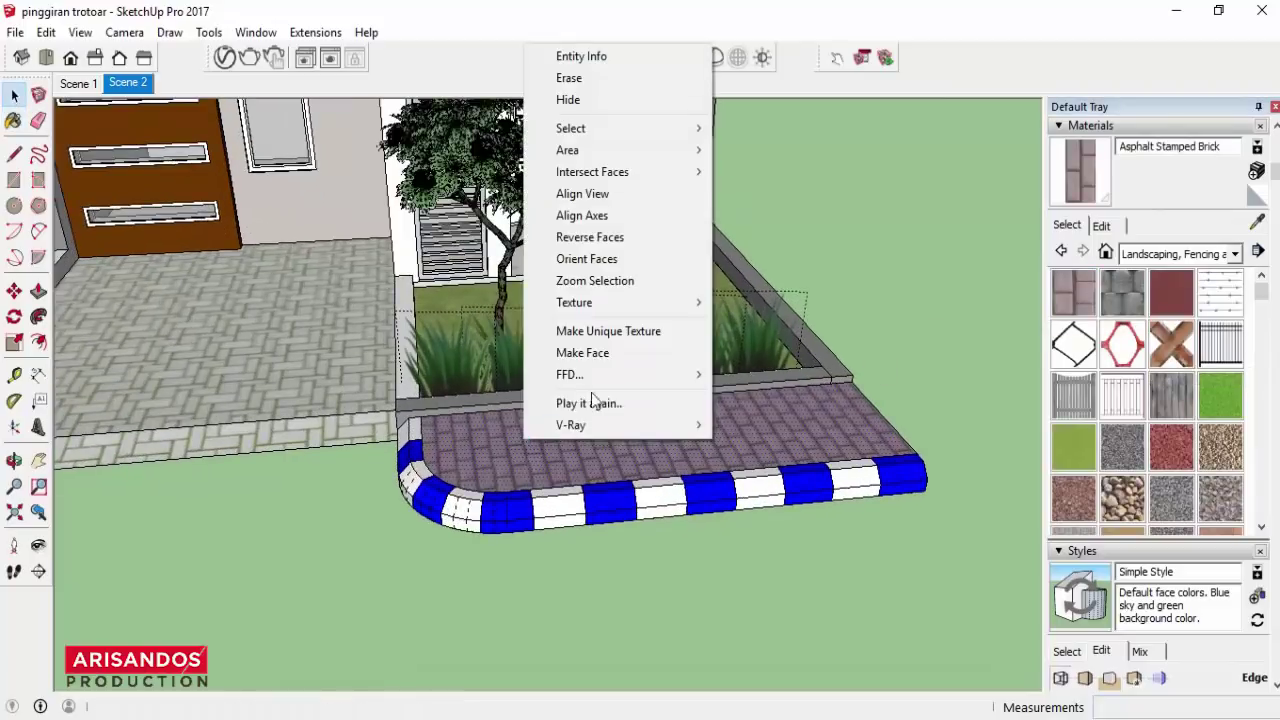
left_click(757, 300)
left_click_drag(543, 463, 545, 455)
right_click(709, 430)
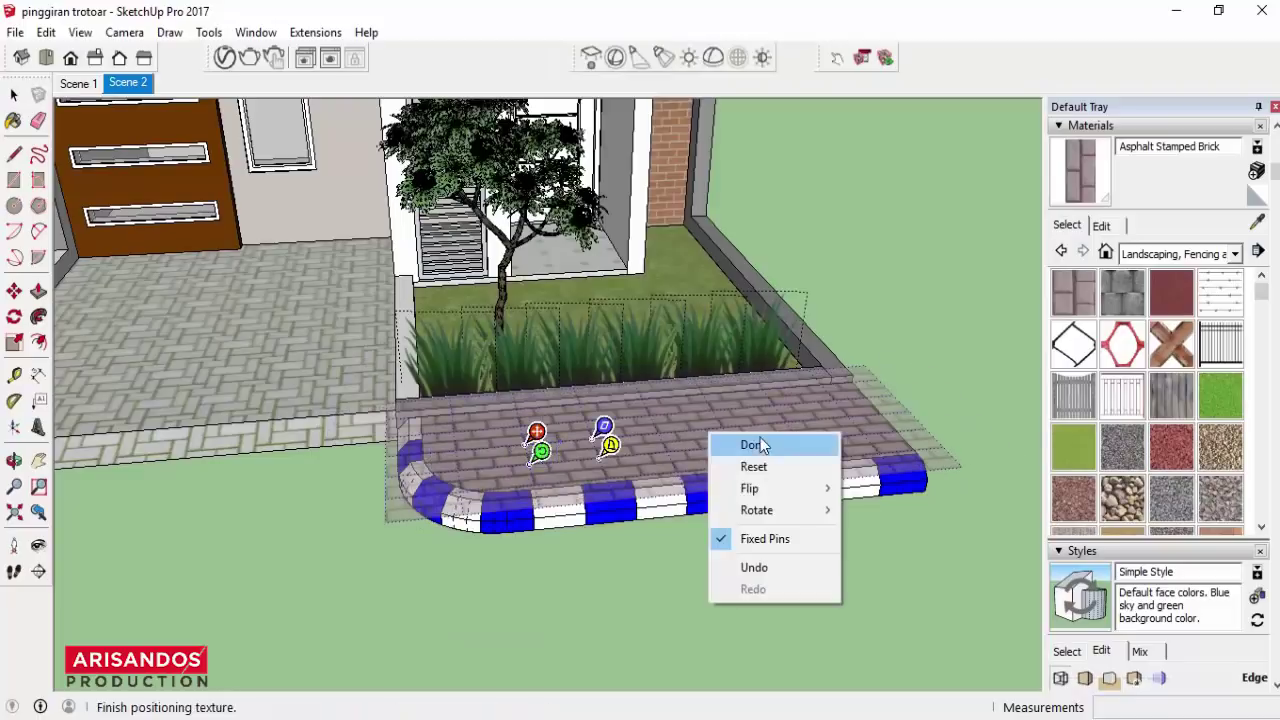
left_click(759, 440)
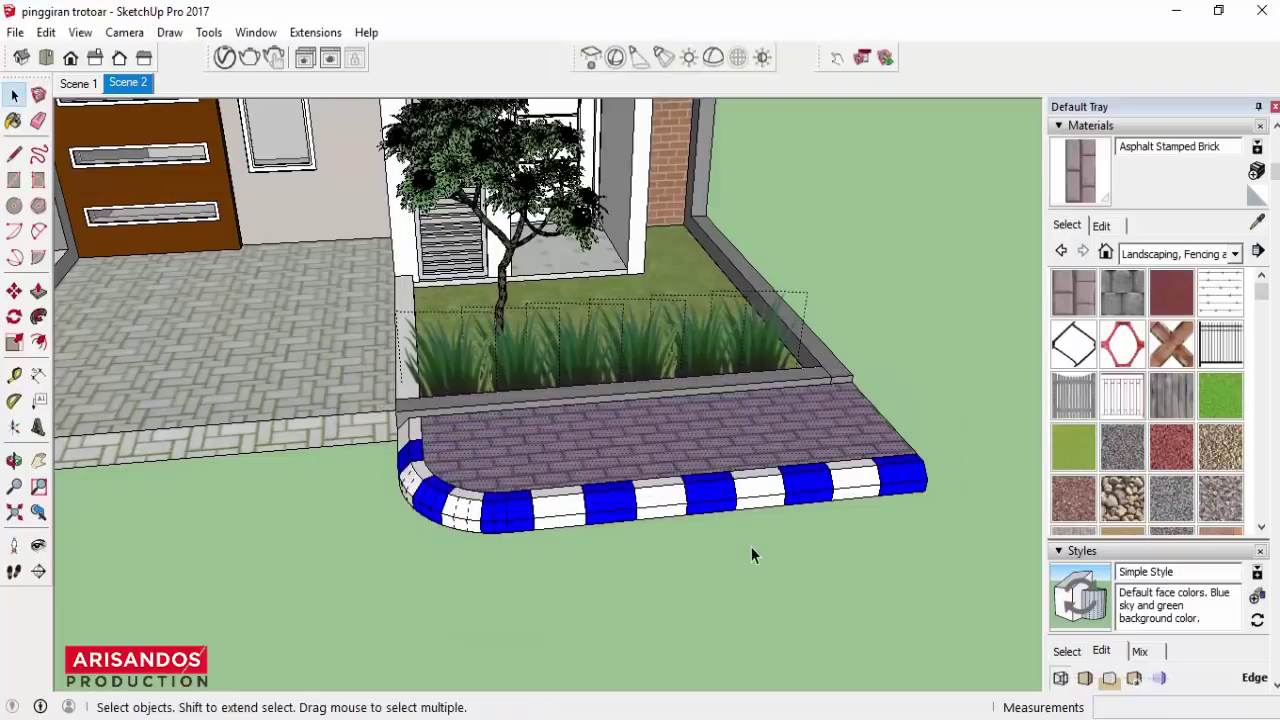
left_click(14, 316)
Erase the edges at the road's upper-left corner.
left_click(37, 462)
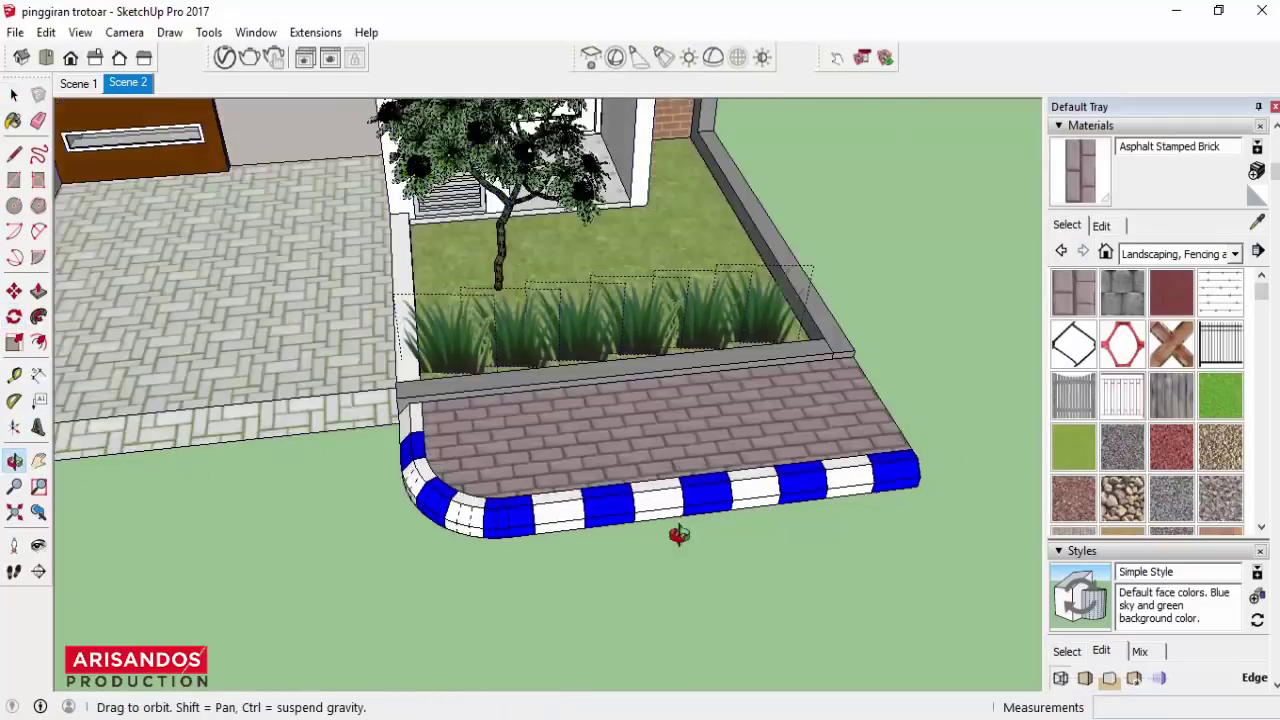
scroll(608, 343, "down", 3)
key("l")
mouse_move(531, 466)
middle_mouse_down()
mouse_move(127, 308)
mouse_move(210, 440)
middle_mouse_up()
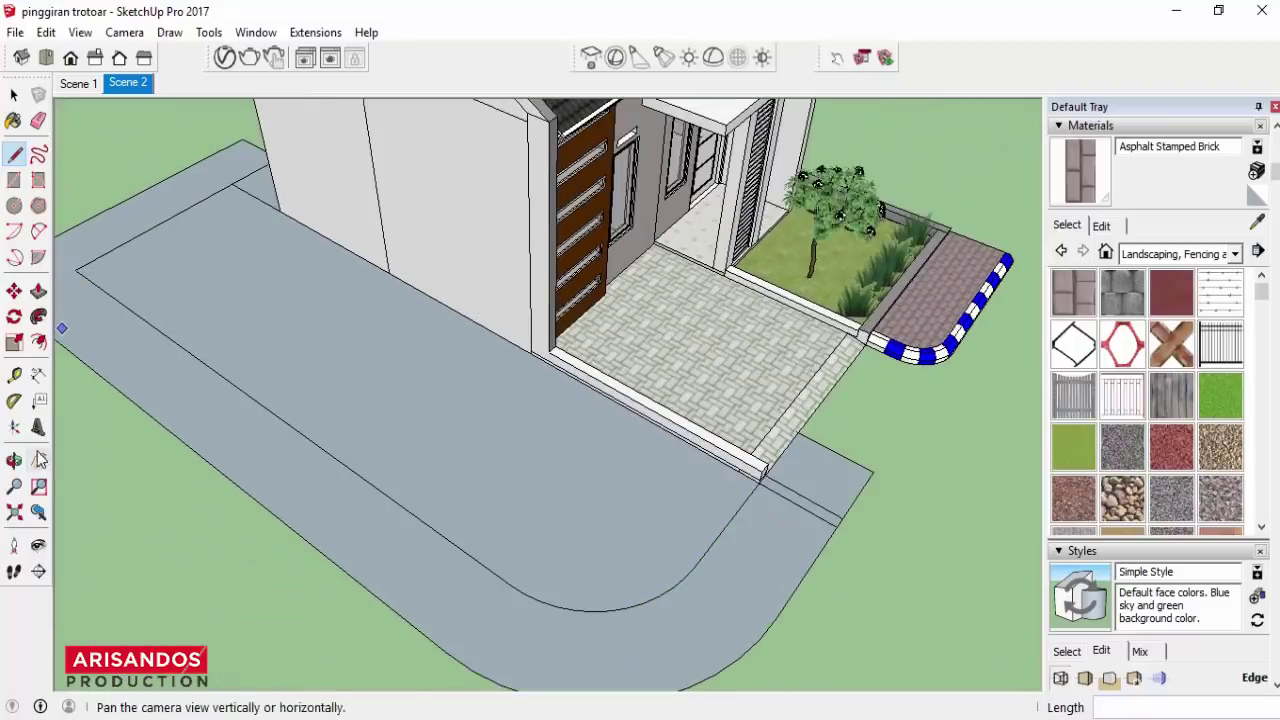
scroll(414, 386, "up", 3)
left_click(322, 283)
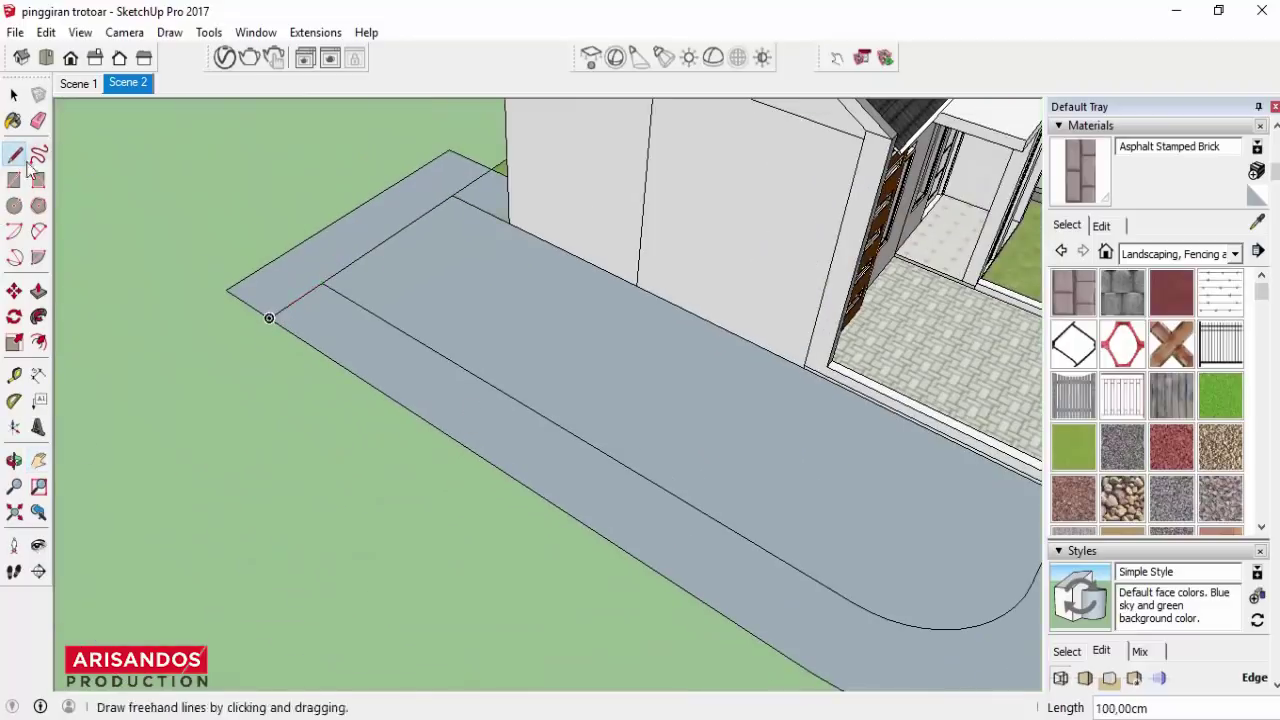
left_click(38, 120)
left_click_drag(243, 263, 457, 149)
middle_click_drag(457, 149, 178, 278)
scroll(323, 335, "down", 3)
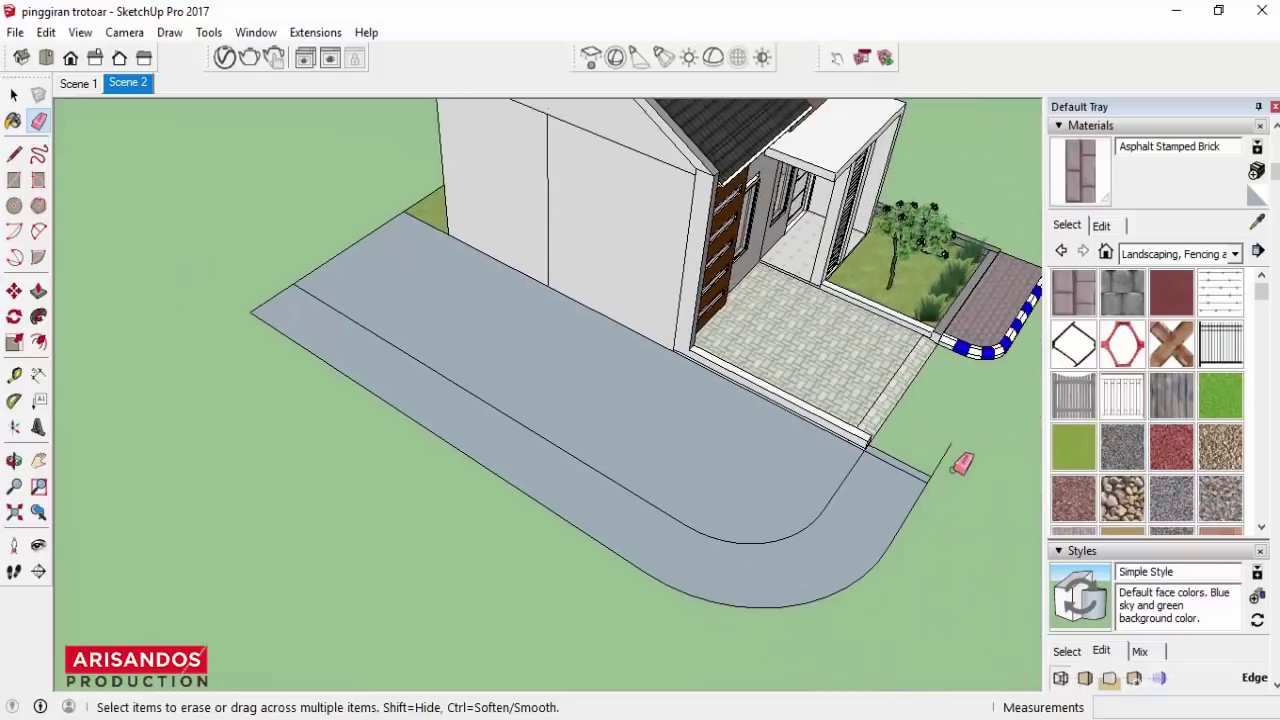
scroll(949, 463, "up", 1)
scroll(930, 468, "up", 2)
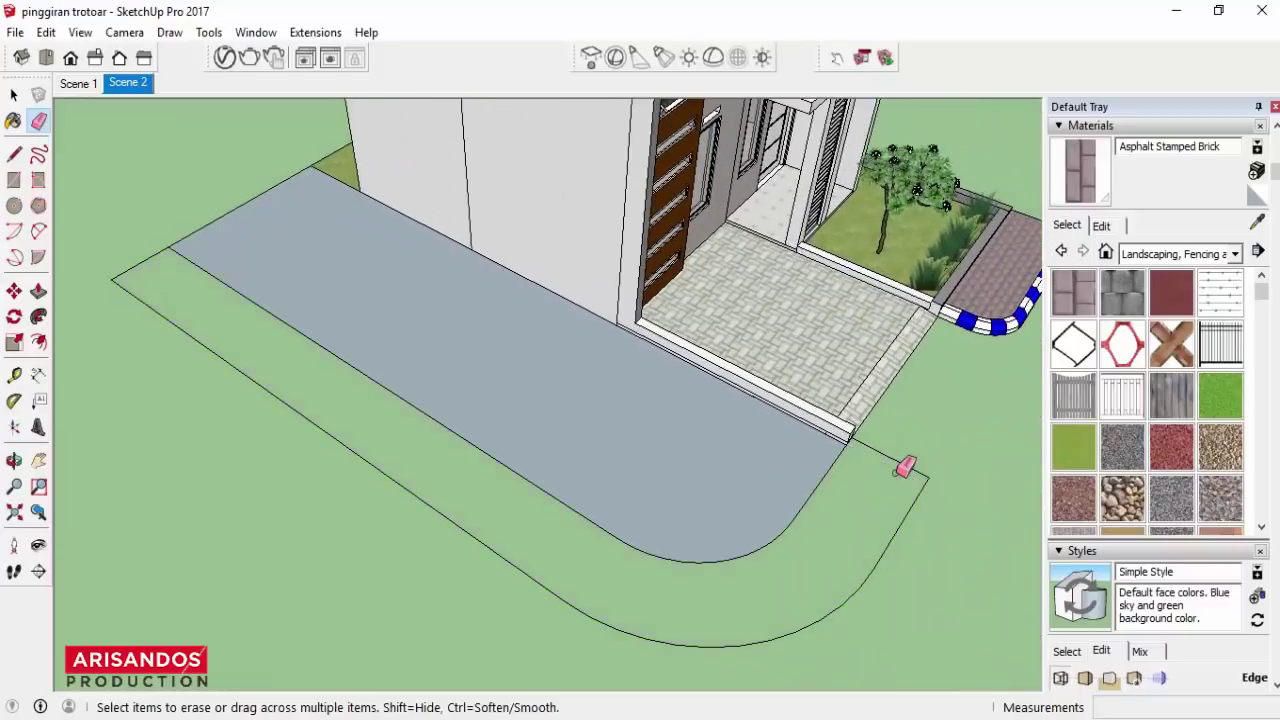
scroll(905, 455, "down", 1)
Open the road component for editing from its right-click menu.
left_click(14, 460)
mouse_move(700, 440)
left_mouse_down()
mouse_move(728, 432)
mouse_move(876, 476)
left_mouse_up()
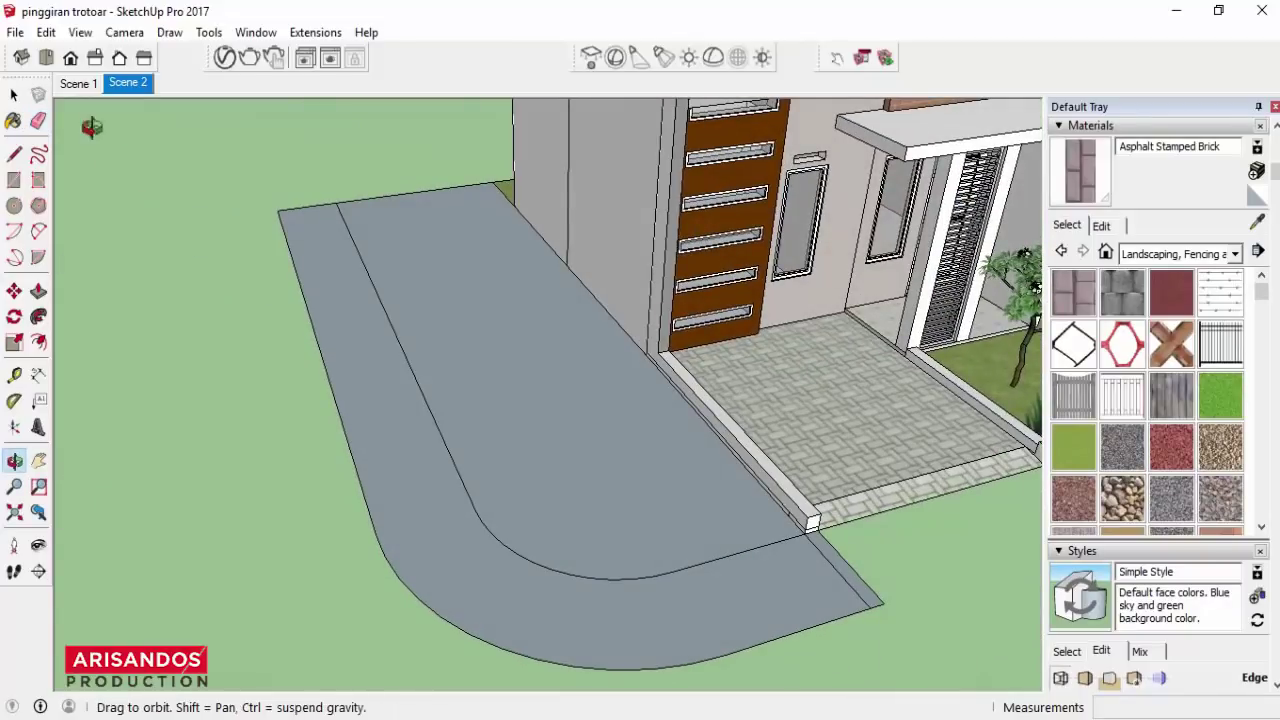
key("space")
right_click(876, 476)
left_click(918, 258)
scroll(812, 555, "up", 2)
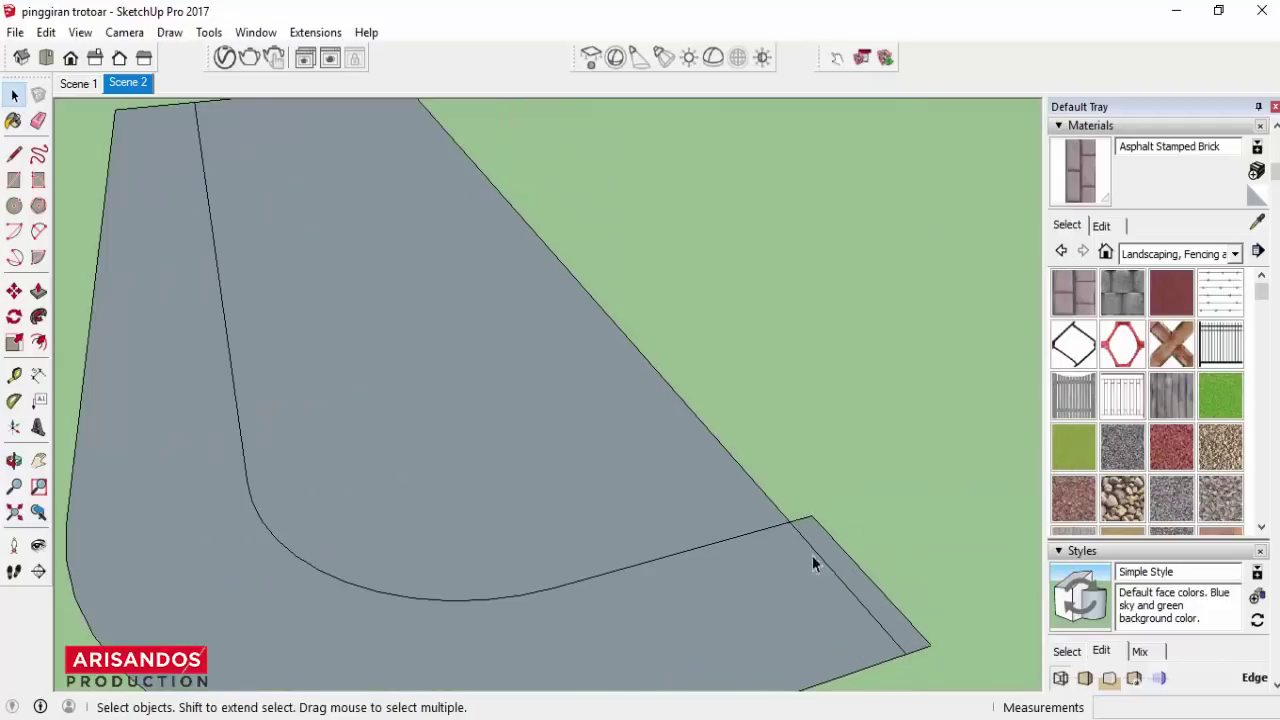
Erase the inner road area, leaving a narrow curved strip.
left_click(14, 460)
left_click_drag(600, 450, 423, 553)
left_click(44, 122)
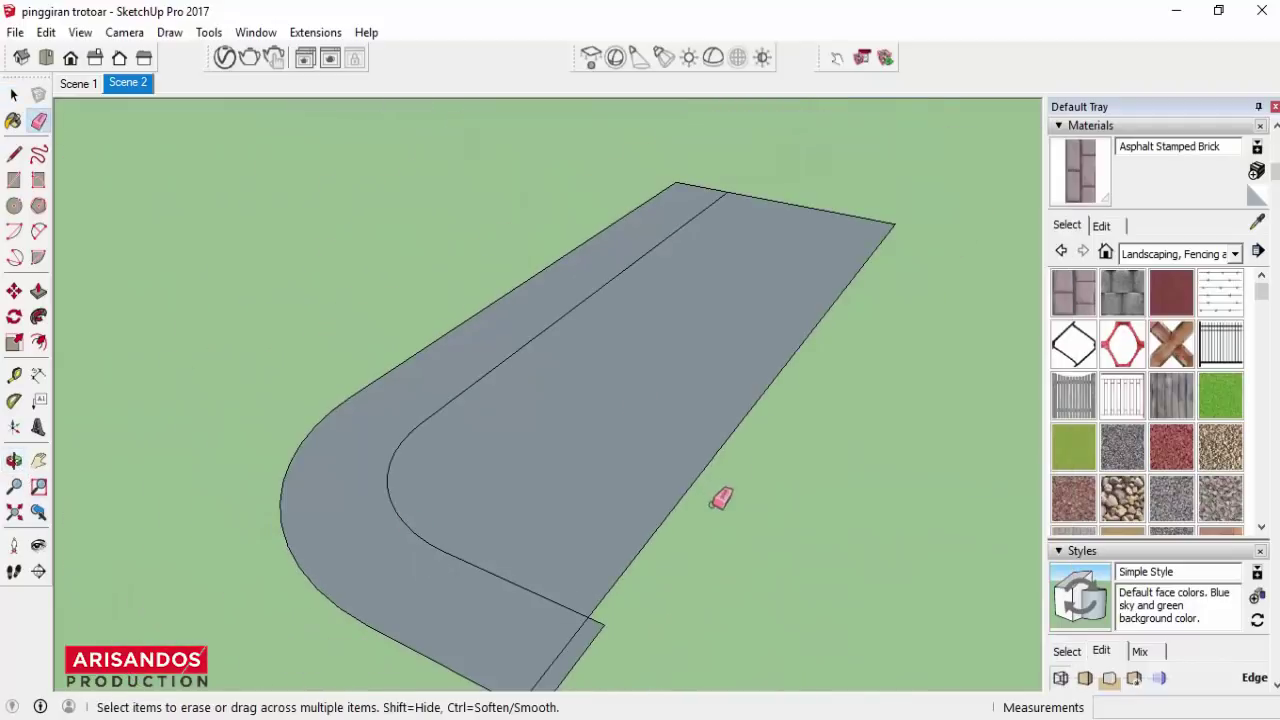
left_click_drag(722, 499, 697, 479)
scroll(586, 626, "up", 2)
scroll(649, 534, "down", 4)
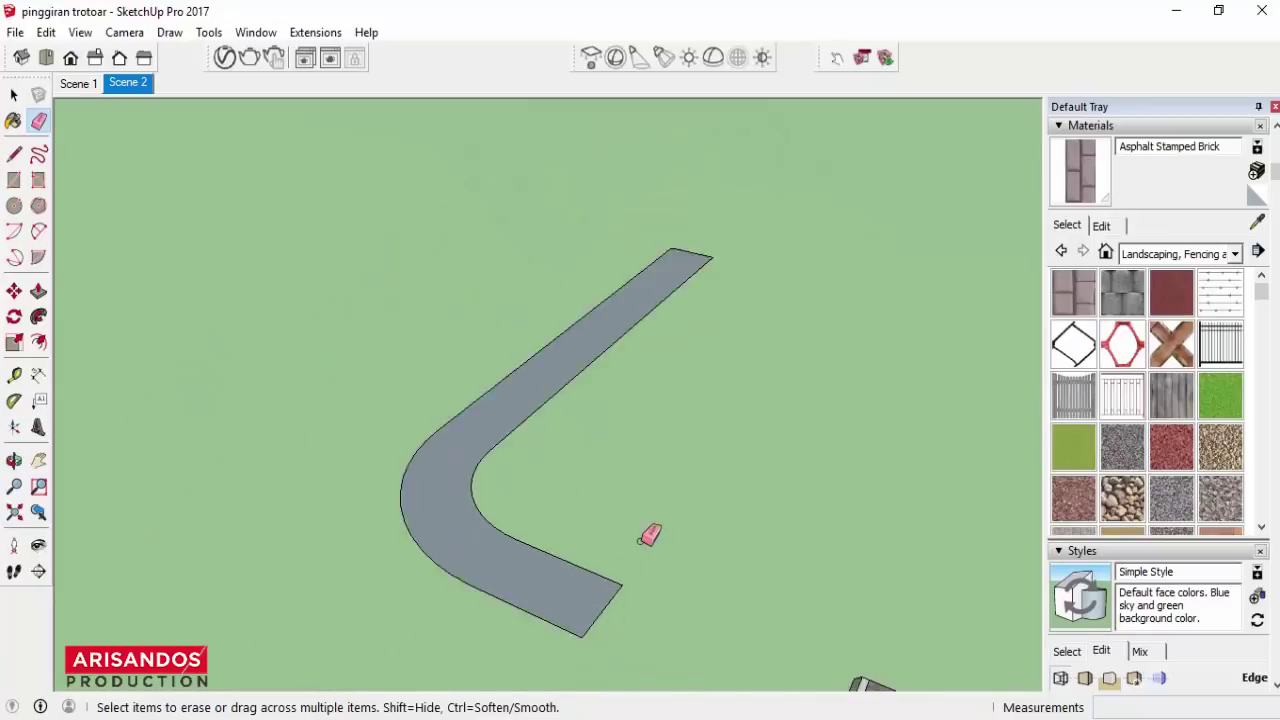
scroll(649, 534, "down", 2)
left_click(14, 460)
mouse_move(347, 501)
left_mouse_down()
mouse_move(557, 520)
mouse_move(259, 326)
left_mouse_up()
Offset the strip's outer edge 15 cm inward.
left_click(14, 94)
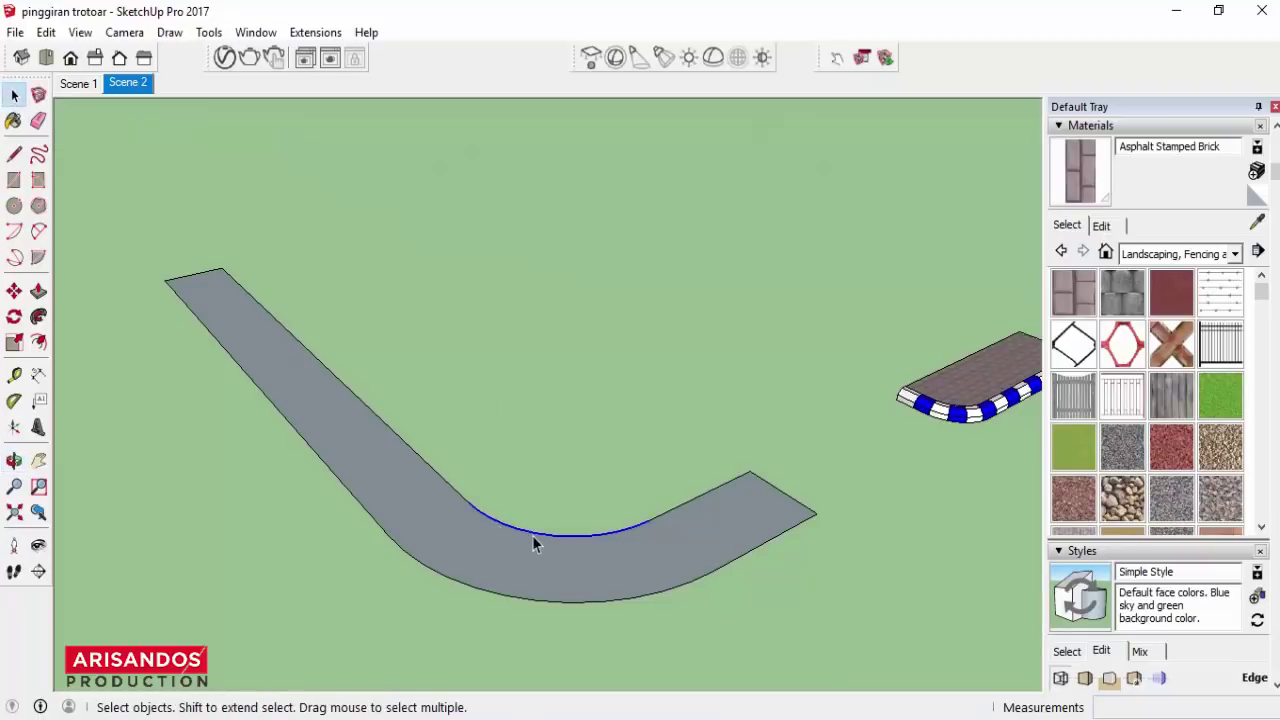
left_click(14, 460)
left_click_drag(408, 500, 425, 581)
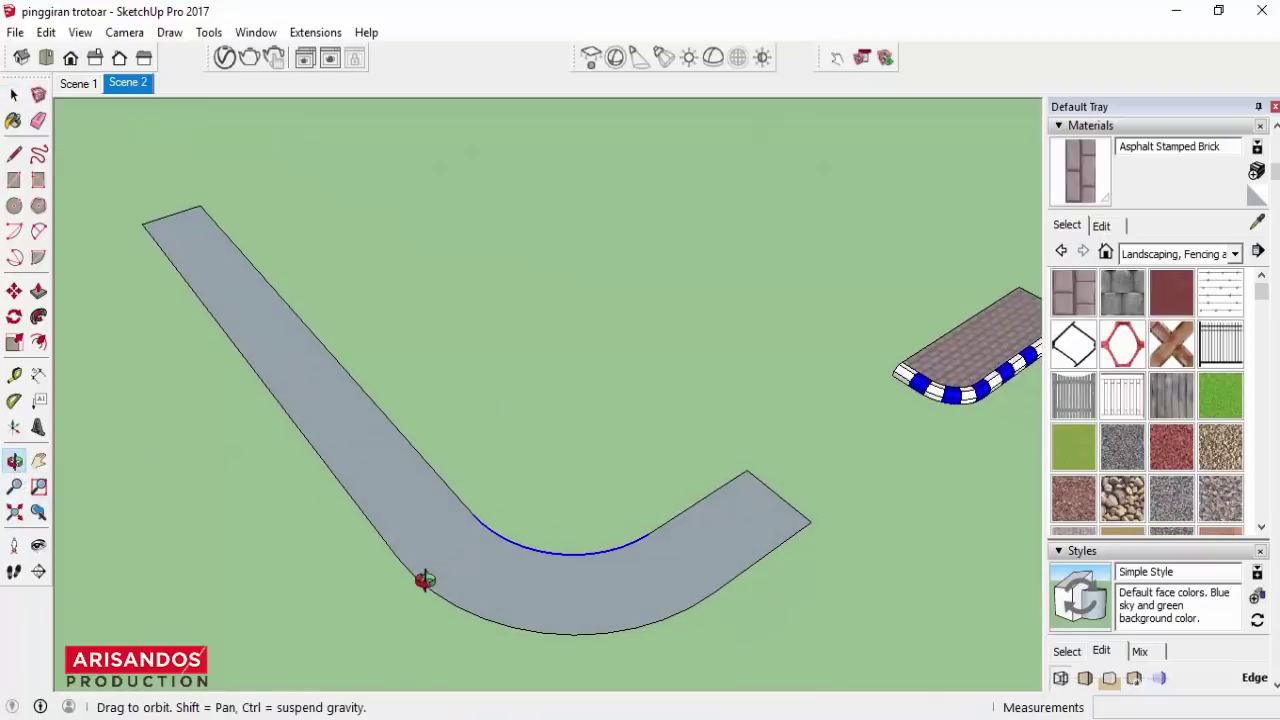
left_click(38, 342)
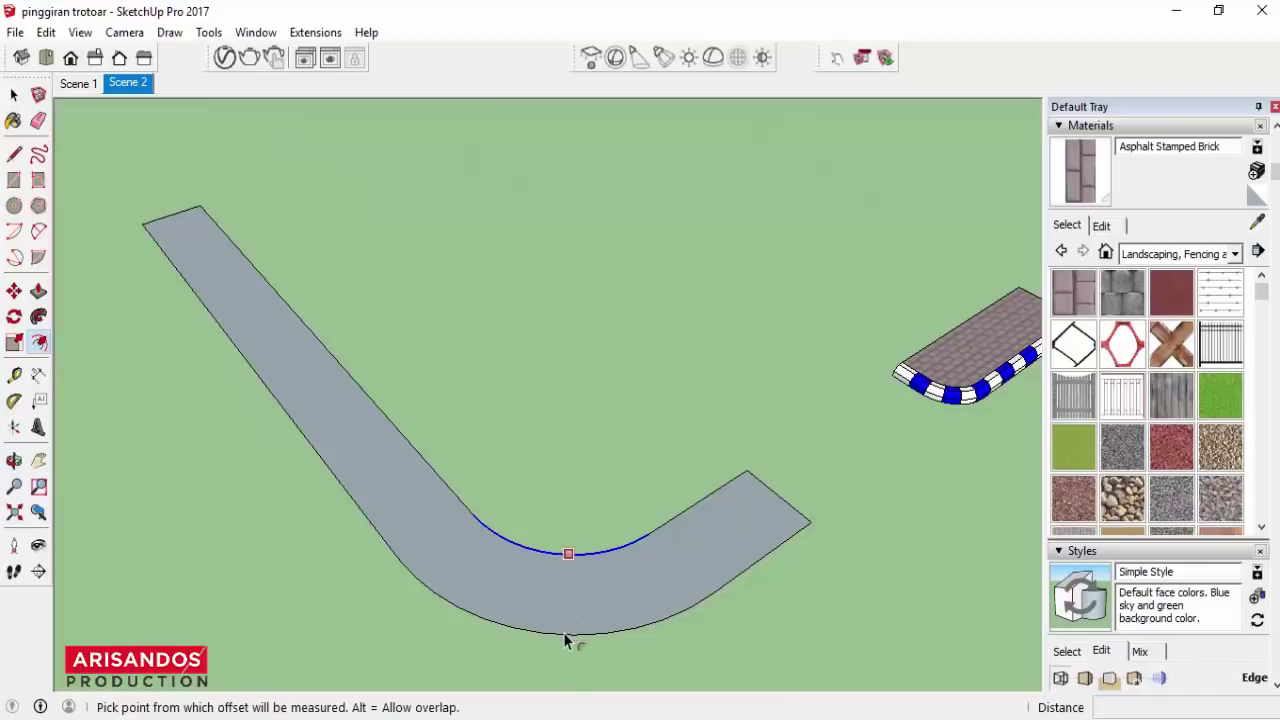
left_click(566, 631)
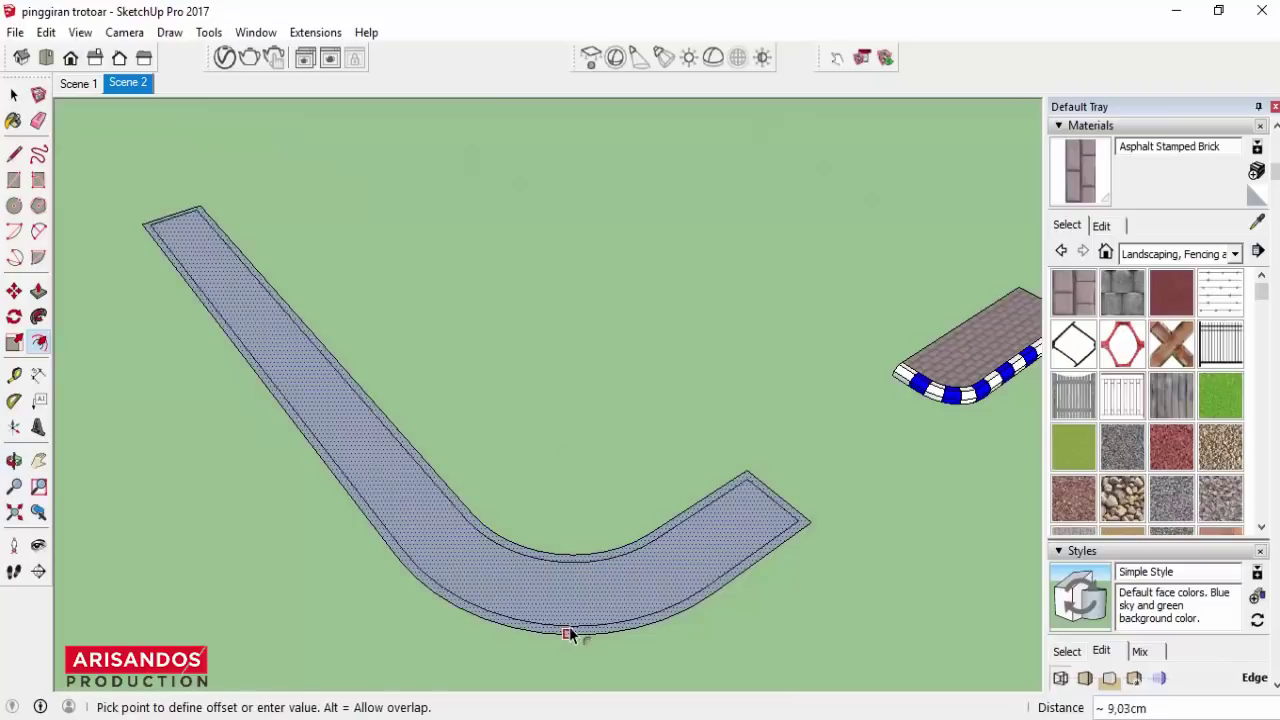
type("15")
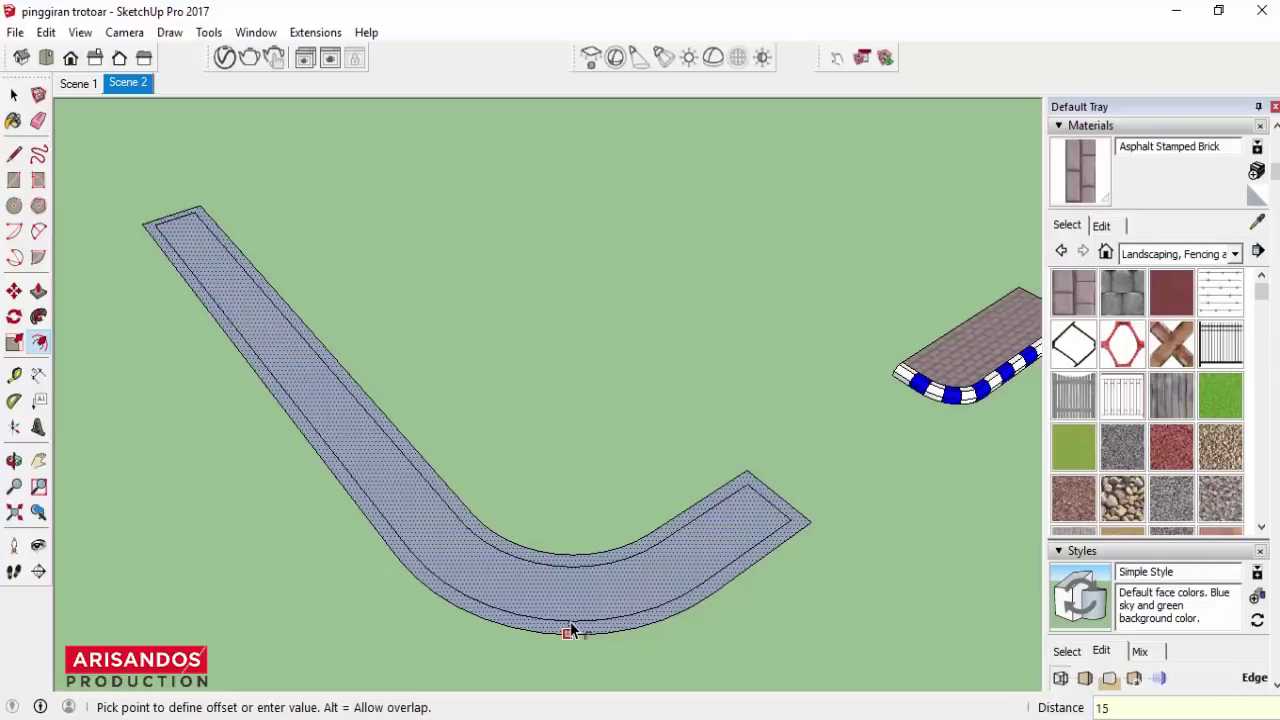
key("Return")
Draw short closing lines joining the offset outline at the strip's upper and right ends.
left_click(14, 153)
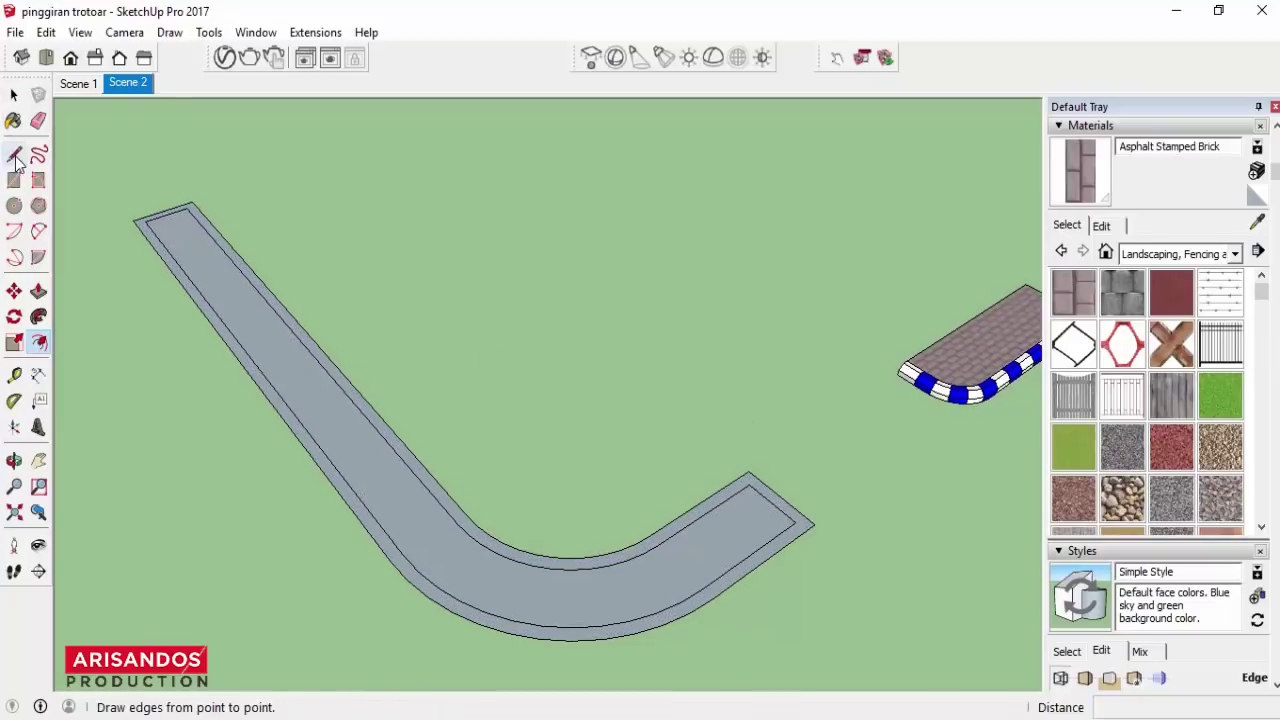
scroll(160, 200, "up", 3)
scroll(130, 220, "up", 3)
left_click(139, 228)
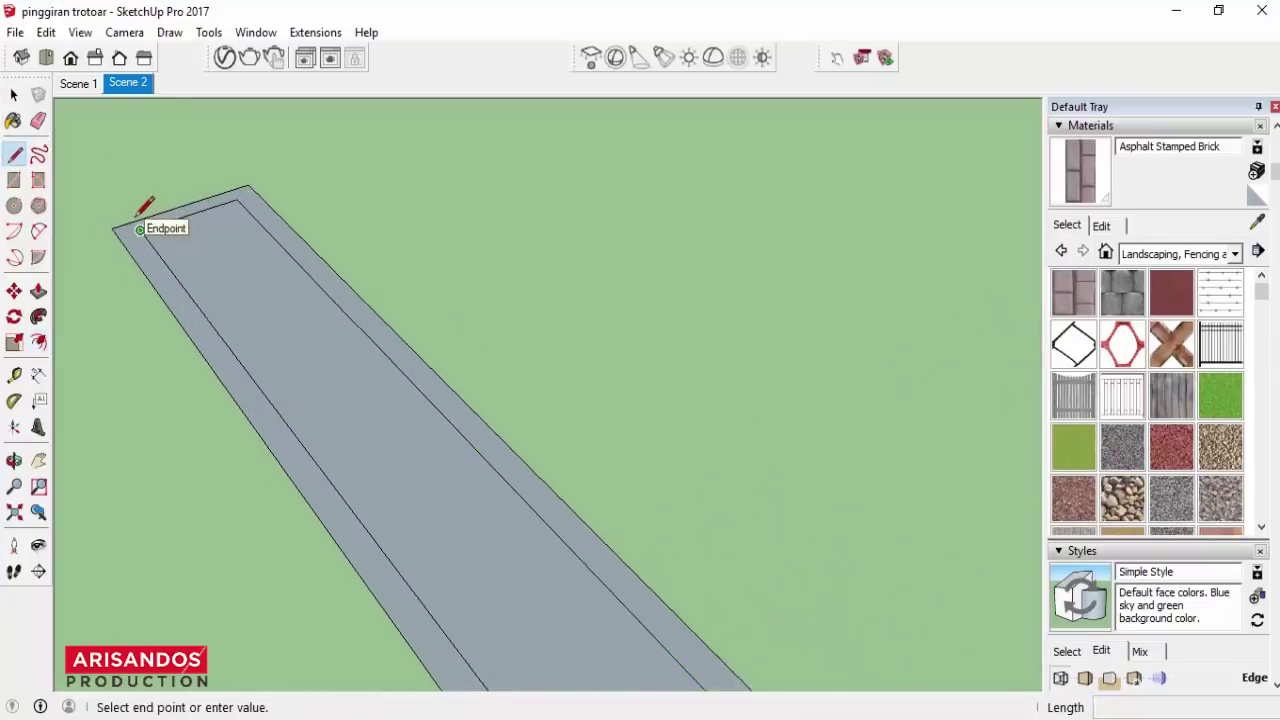
left_click(146, 233)
scroll(190, 260, "down", 3)
scroll(450, 400, "down", 3)
scroll(832, 528, "up", 3)
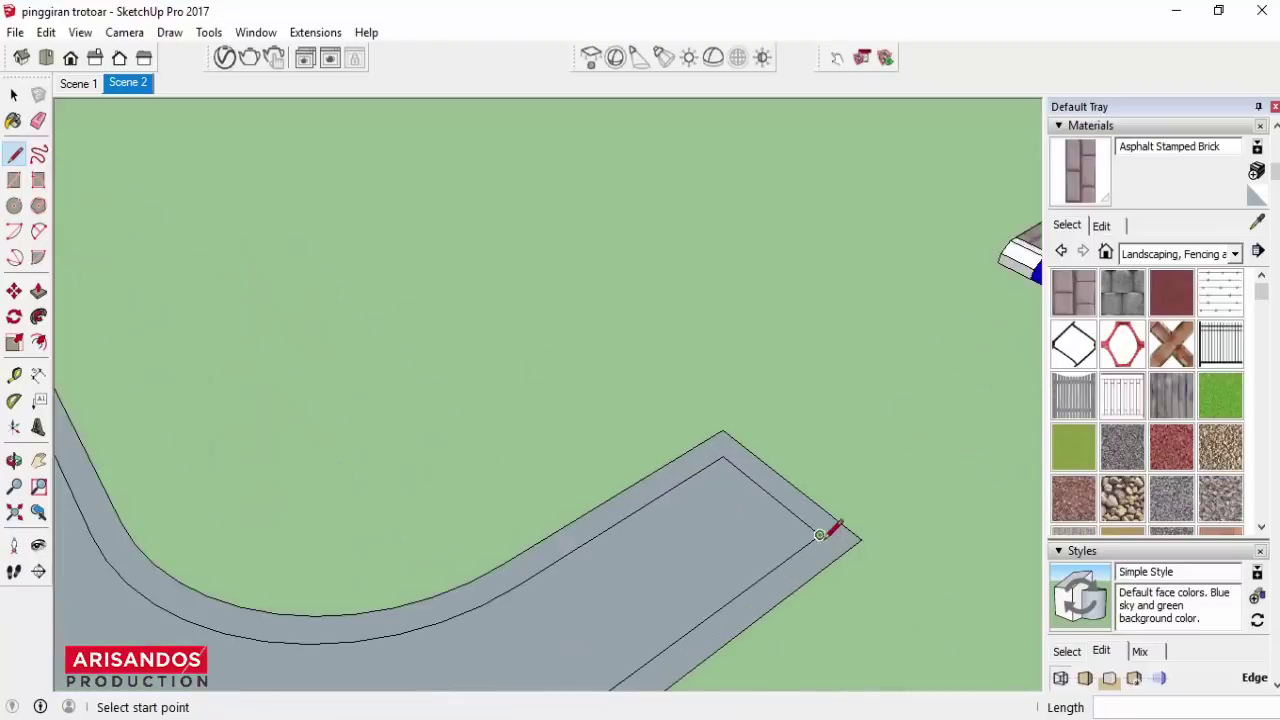
scroll(834, 525, "up", 2)
left_click(814, 523)
left_click(842, 513)
scroll(860, 400, "down", 2)
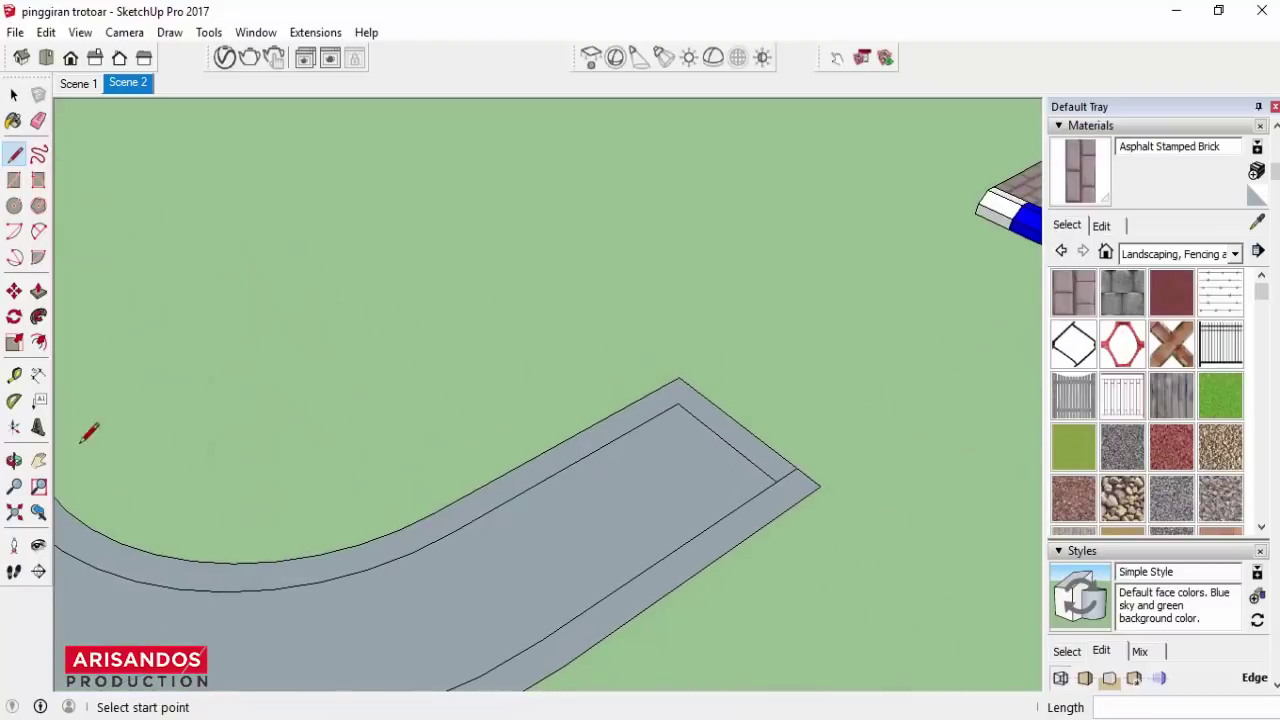
scroll(86, 429, "down", 3)
mouse_move(514, 329)
middle_mouse_down("shift")
mouse_move(680, 423)
mouse_move(700, 455)
middle_mouse_up("shift")
Erase the inner offset line on the straight part and the inner offset curve edges.
left_click(14, 460)
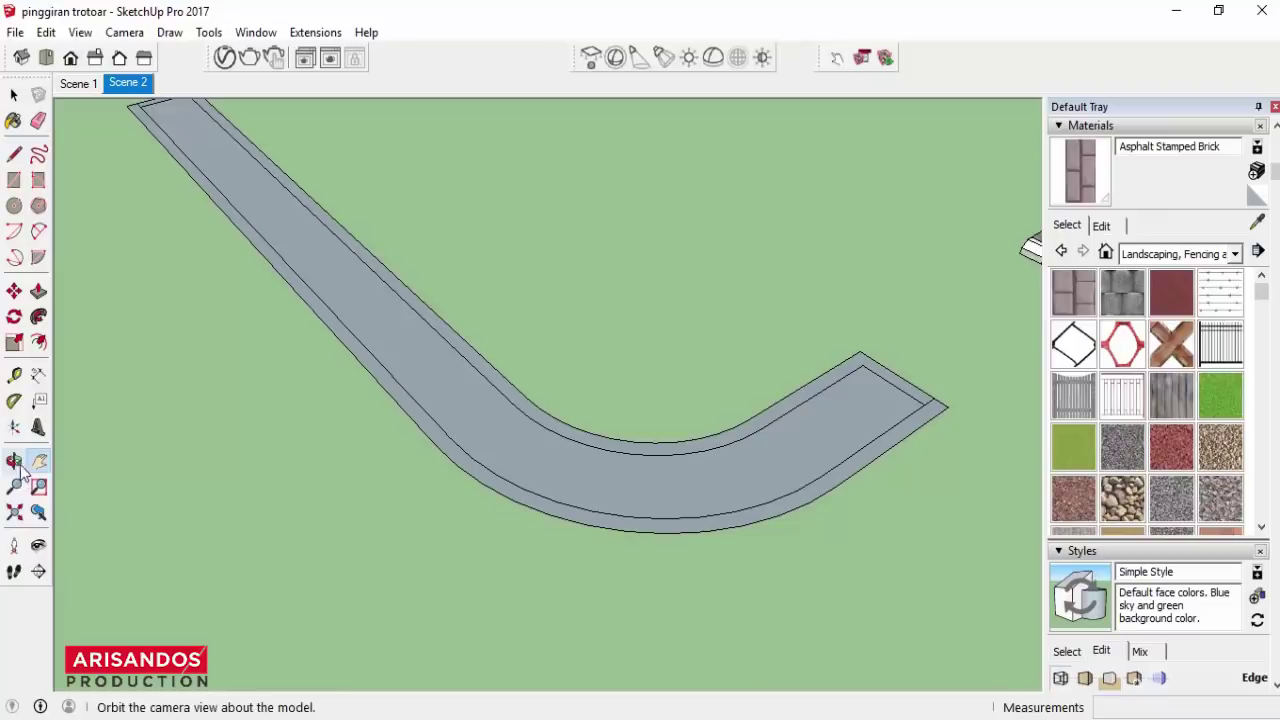
left_click_drag(430, 440, 571, 451)
left_click(38, 120)
left_click_drag(247, 170, 249, 152)
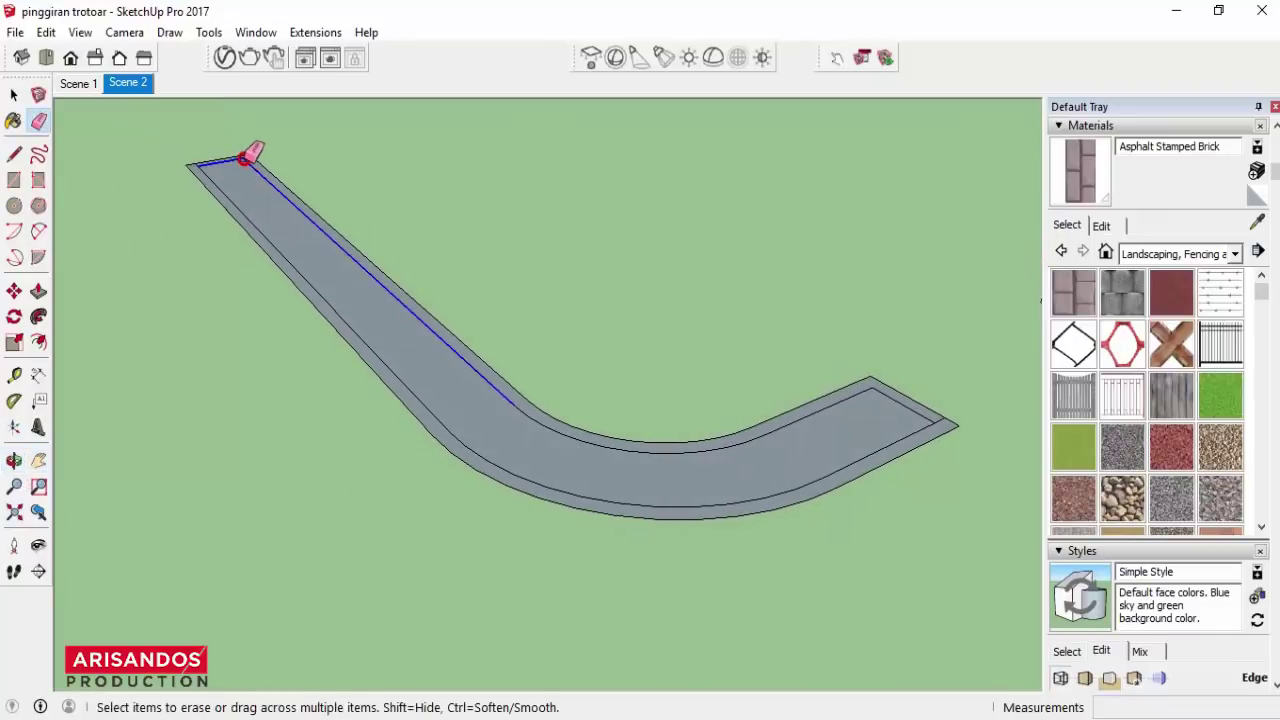
left_click_drag(710, 449, 712, 447)
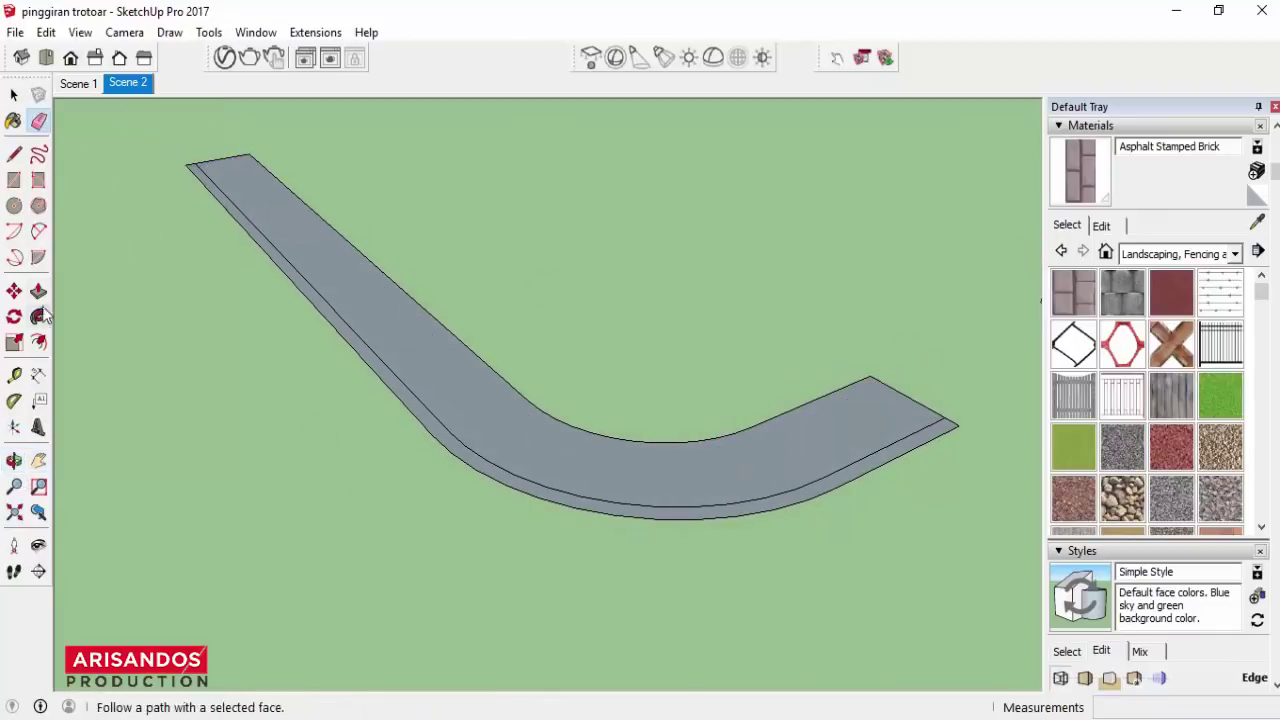
Push/Pull the strip's wide face up 15 cm into a curb.
left_click(38, 290)
left_click(471, 431)
type("15")
key("Return")
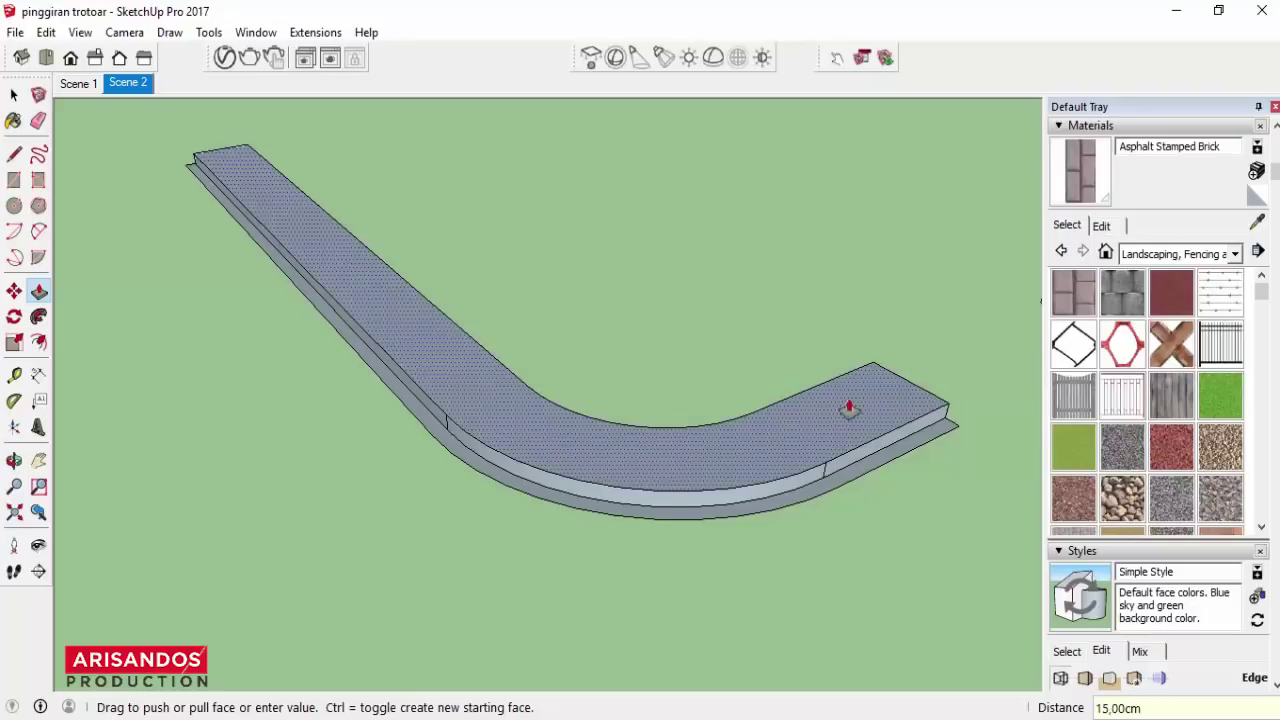
scroll(848, 406, "up", 3)
left_click(14, 460)
left_click_drag(700, 420, 838, 362)
Draw a 15 cm line along the end of the curb profile from its top corner.
key("a")
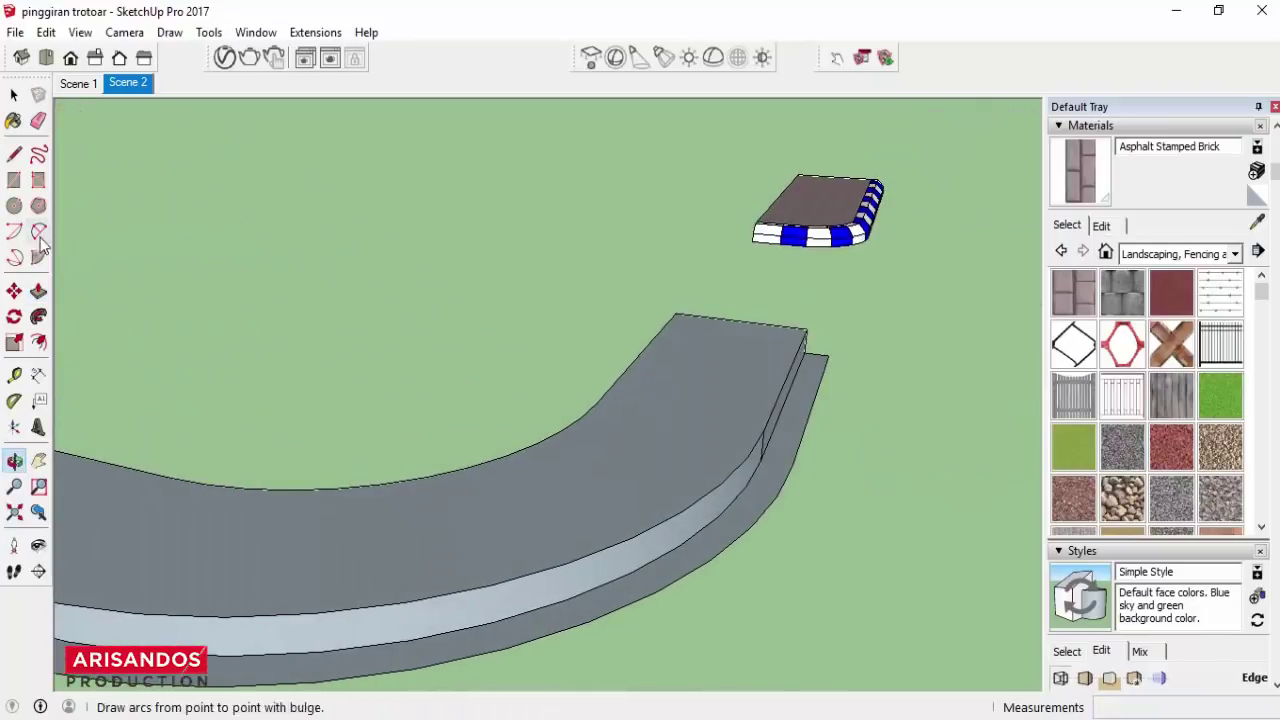
key("r")
left_click(806, 351)
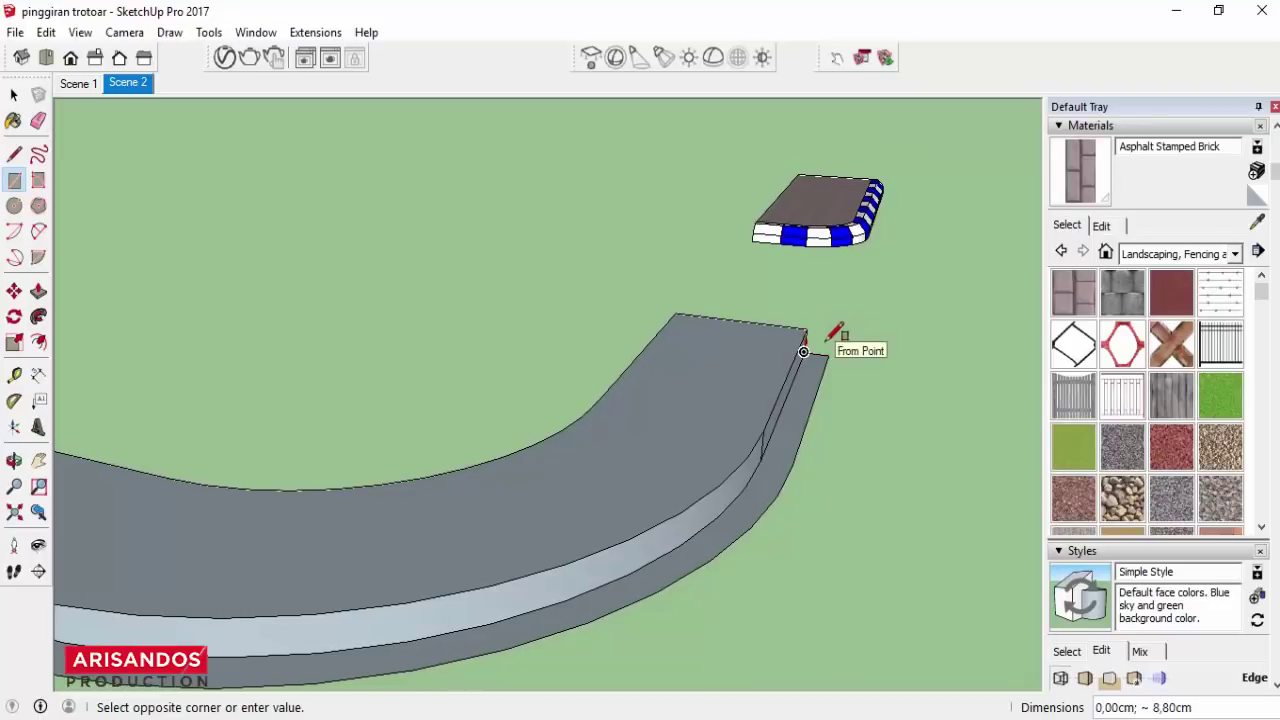
key("Escape")
left_click(14, 154)
left_click(806, 329)
type("1")
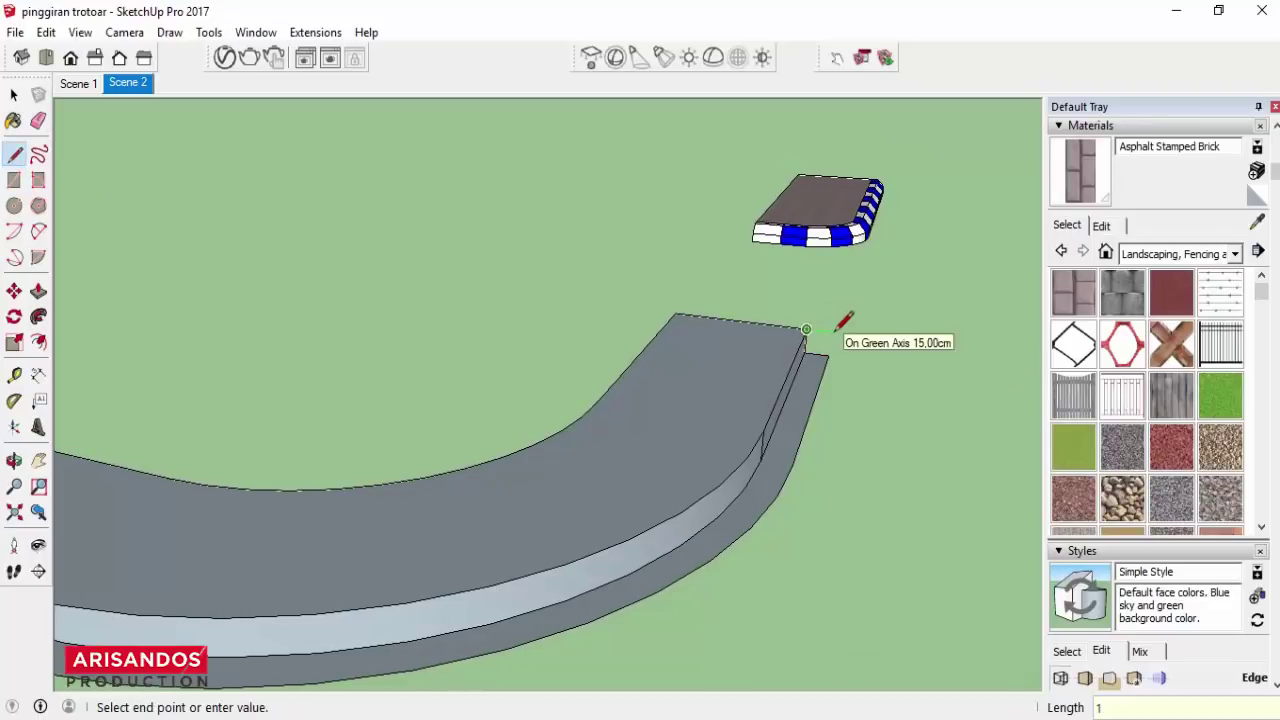
type("5")
key("Return")
left_click(14, 94)
scroll(820, 380, "down", 2)
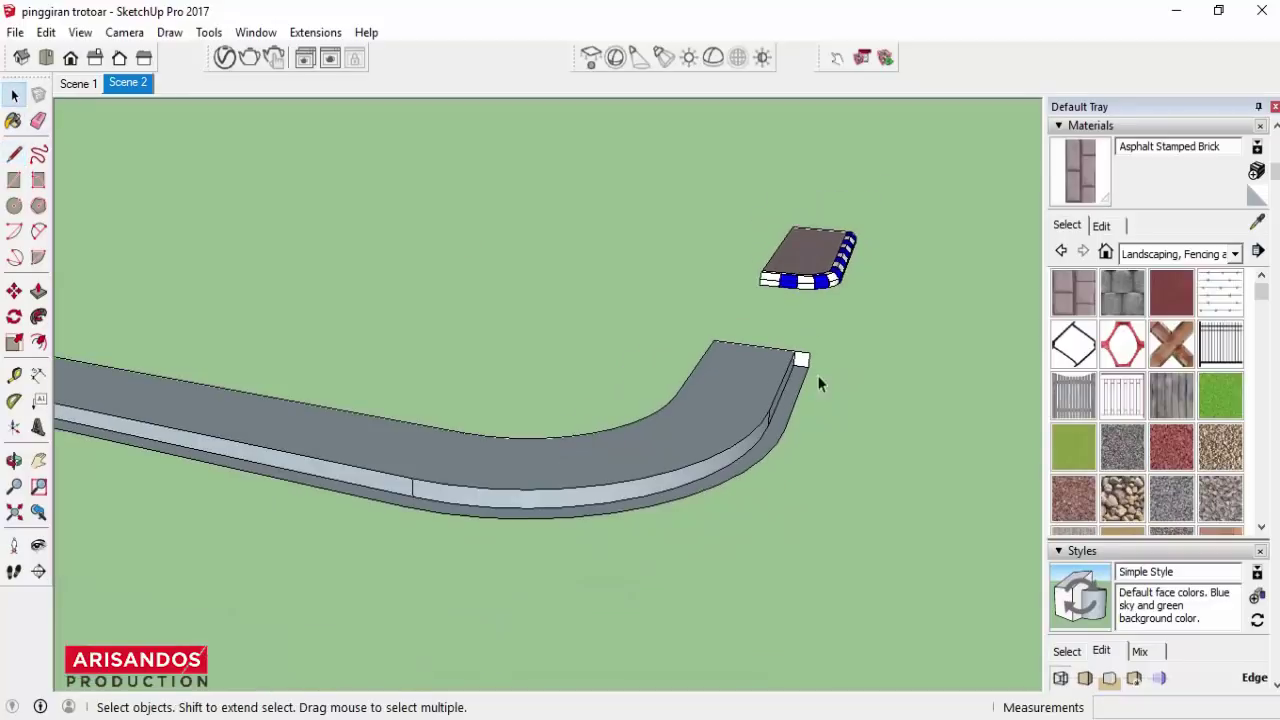
scroll(810, 358, "up", 2)
scroll(810, 356, "up", 2)
Cut the curb profile's top corner diagonally and erase the cut-off piece.
key("l")
left_click(766, 333)
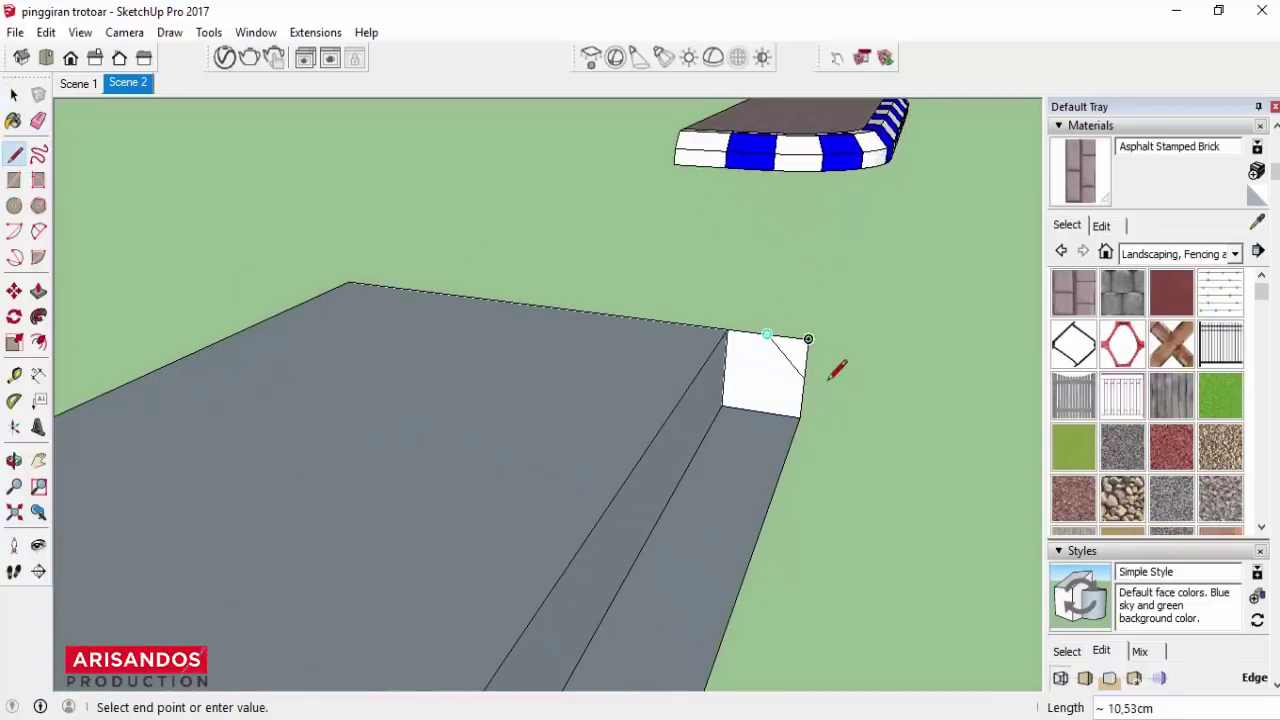
left_click(38, 120)
left_click(788, 354)
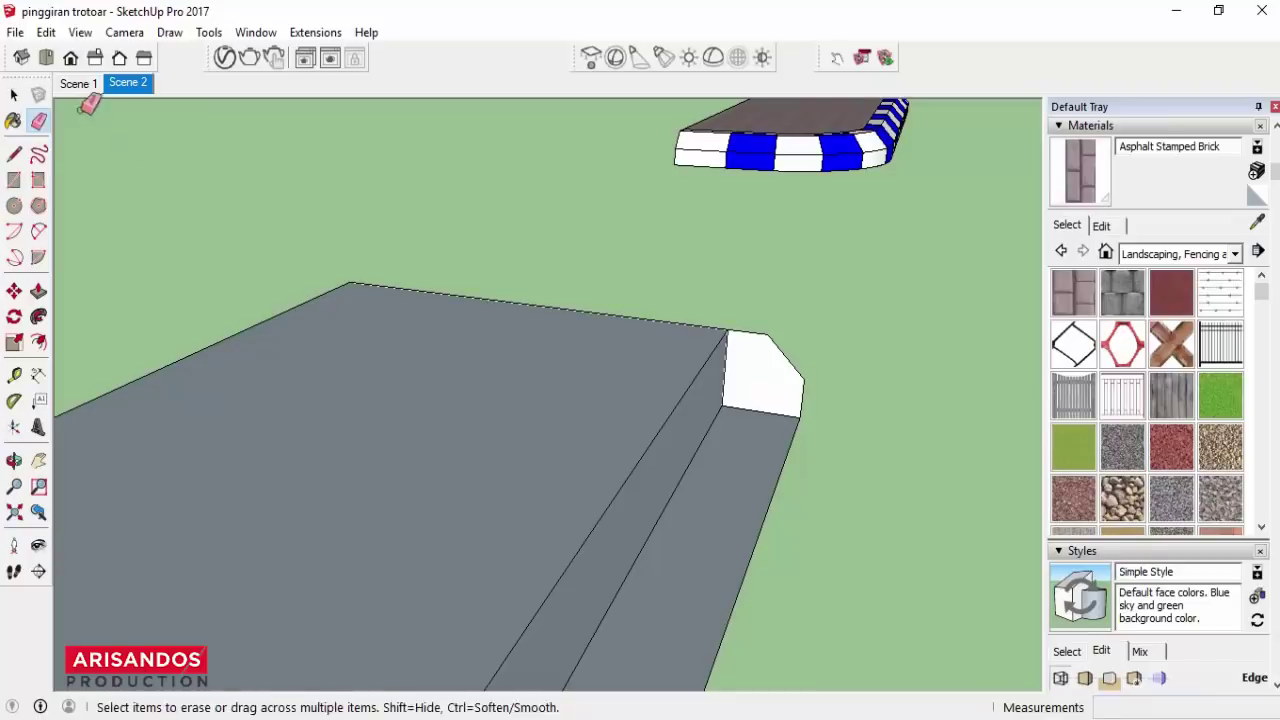
left_click(14, 94)
left_click(757, 362)
right_click(748, 334)
left_click(822, 458)
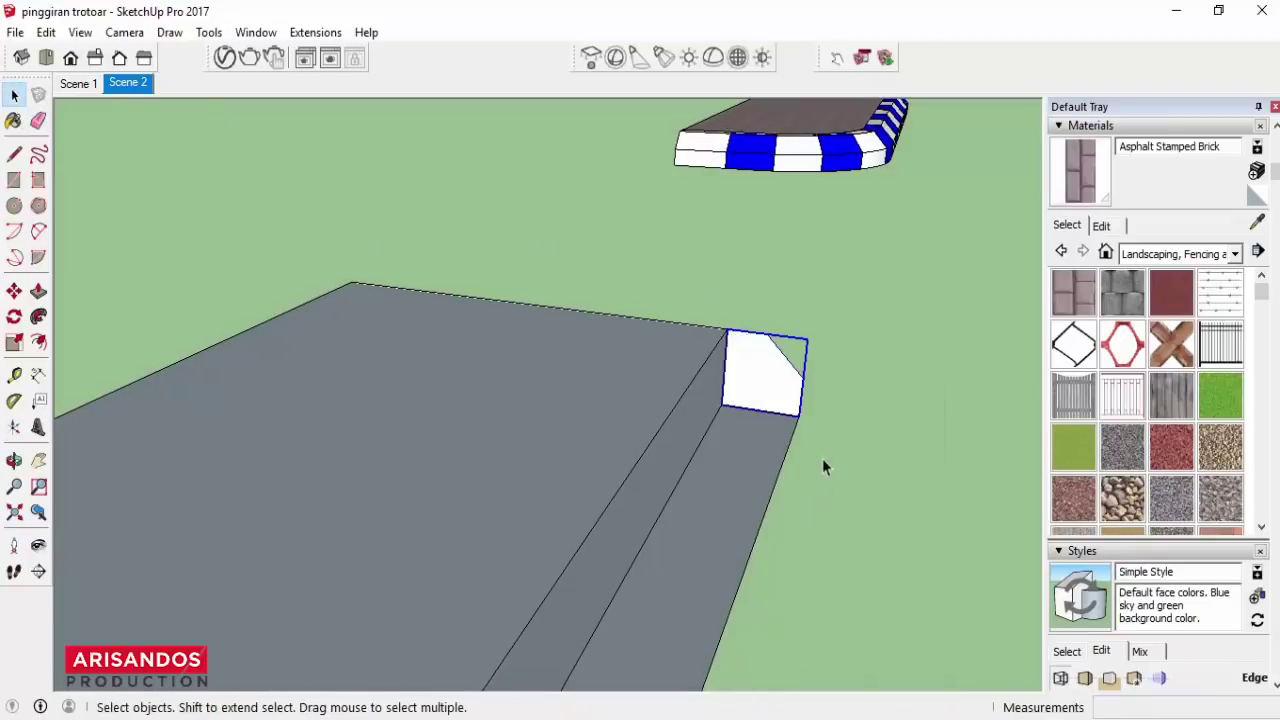
Select the road's long and curved bottom edges and copy them.
scroll(608, 428, "down", 1)
scroll(608, 428, "down", 2)
left_click(38, 460)
left_click_drag(404, 414, 564, 427)
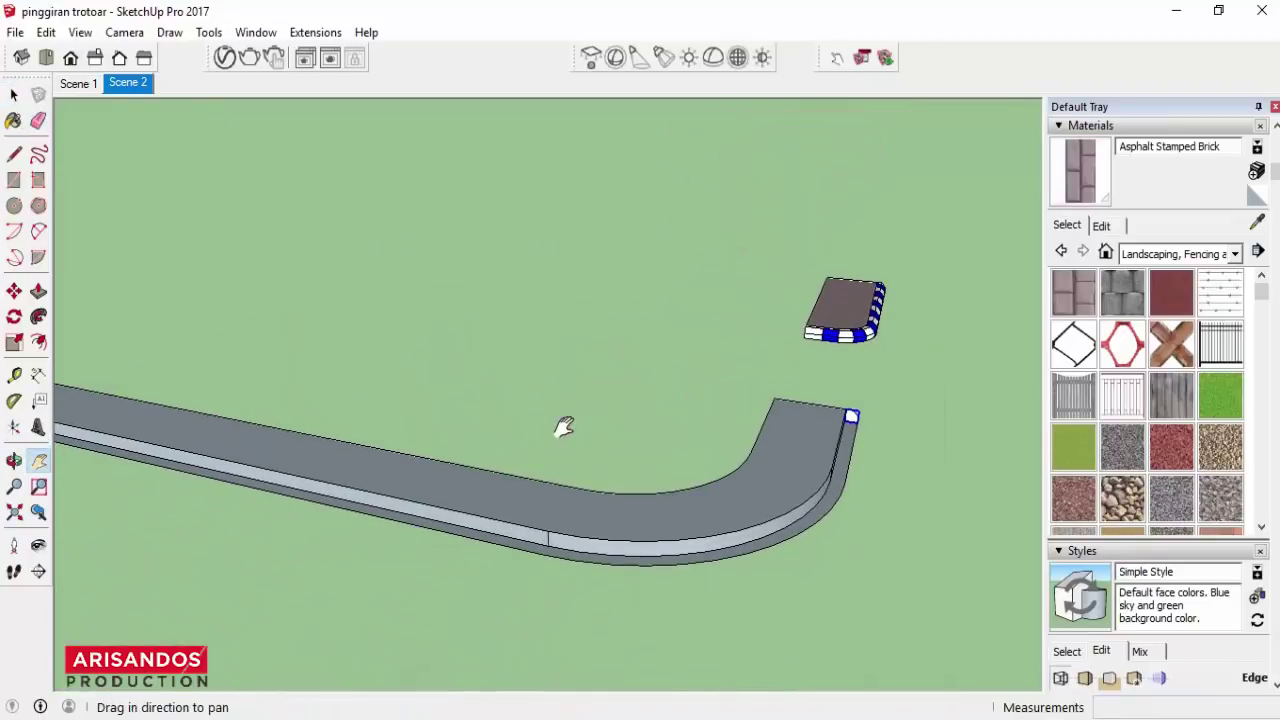
middle_click_drag(802, 570, 783, 558)
key("space")
scroll(783, 558, "up", 2)
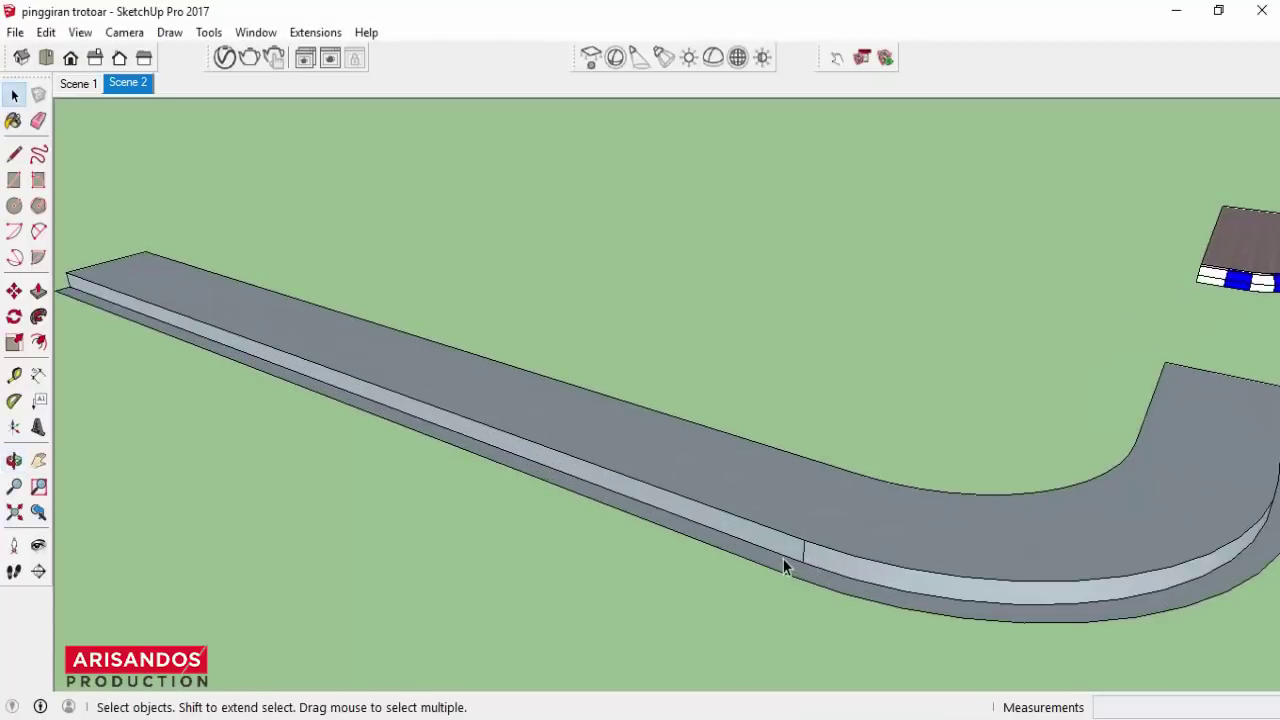
left_click(783, 558)
left_click(837, 578, "shift")
scroll(837, 578, "down", 3)
middle_click_drag(1000, 386, 814, 423)
scroll(856, 420, "up", 3)
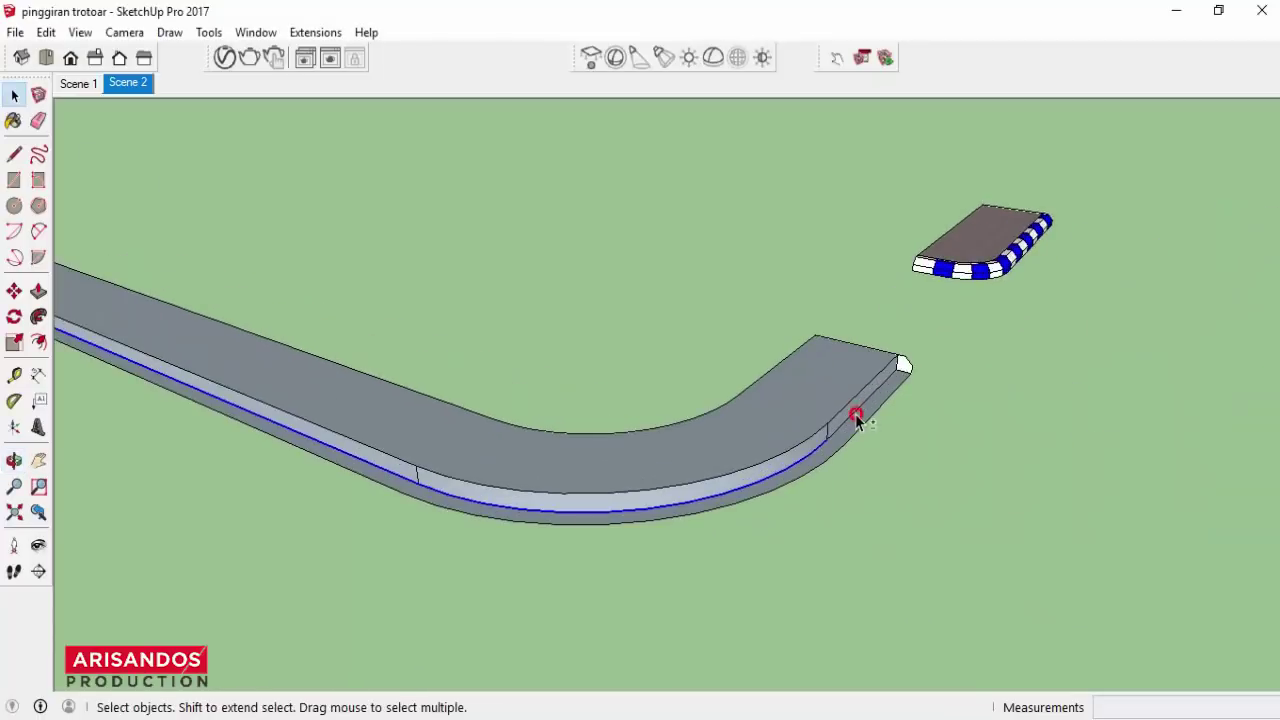
left_click(46, 32)
left_click(89, 126)
Paste the edges in place inside the curb group and Follow Me the profile along them.
scroll(905, 367, "up", 2)
double_click(905, 367)
left_click(46, 32)
left_click(102, 172)
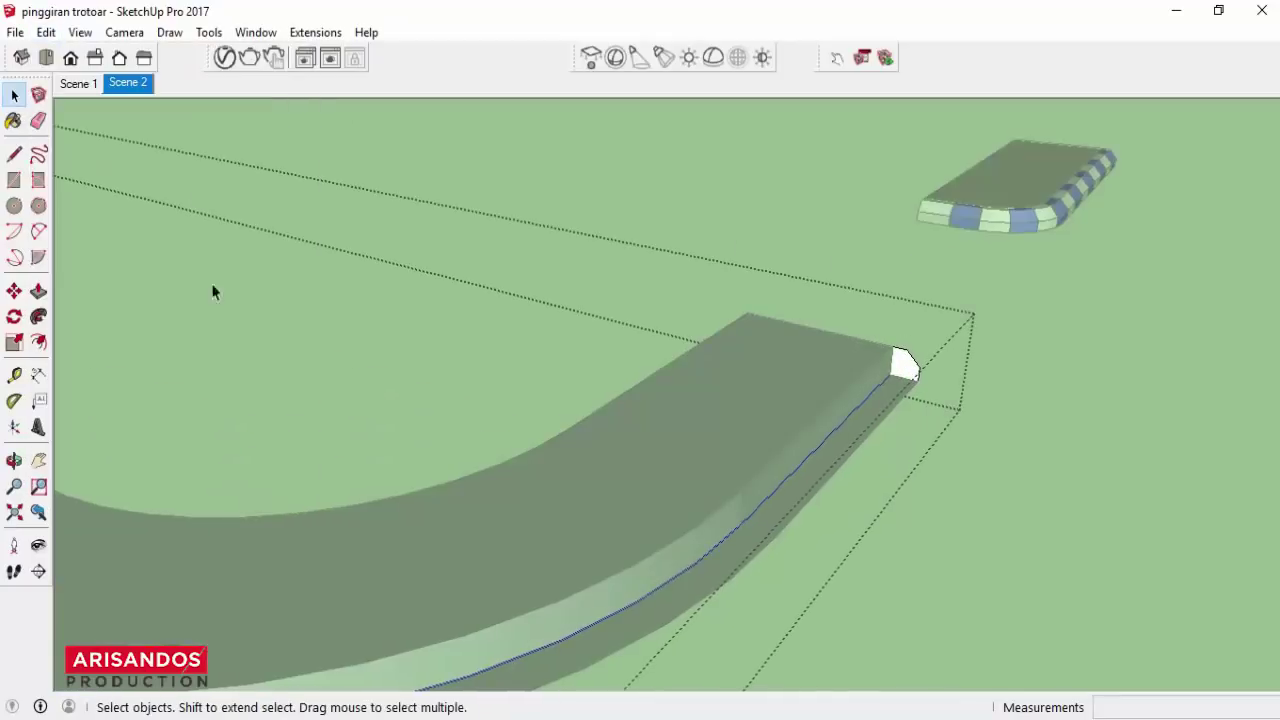
key("f")
left_click(905, 367)
scroll(914, 371, "down", 2)
scroll(543, 434, "down", 2)
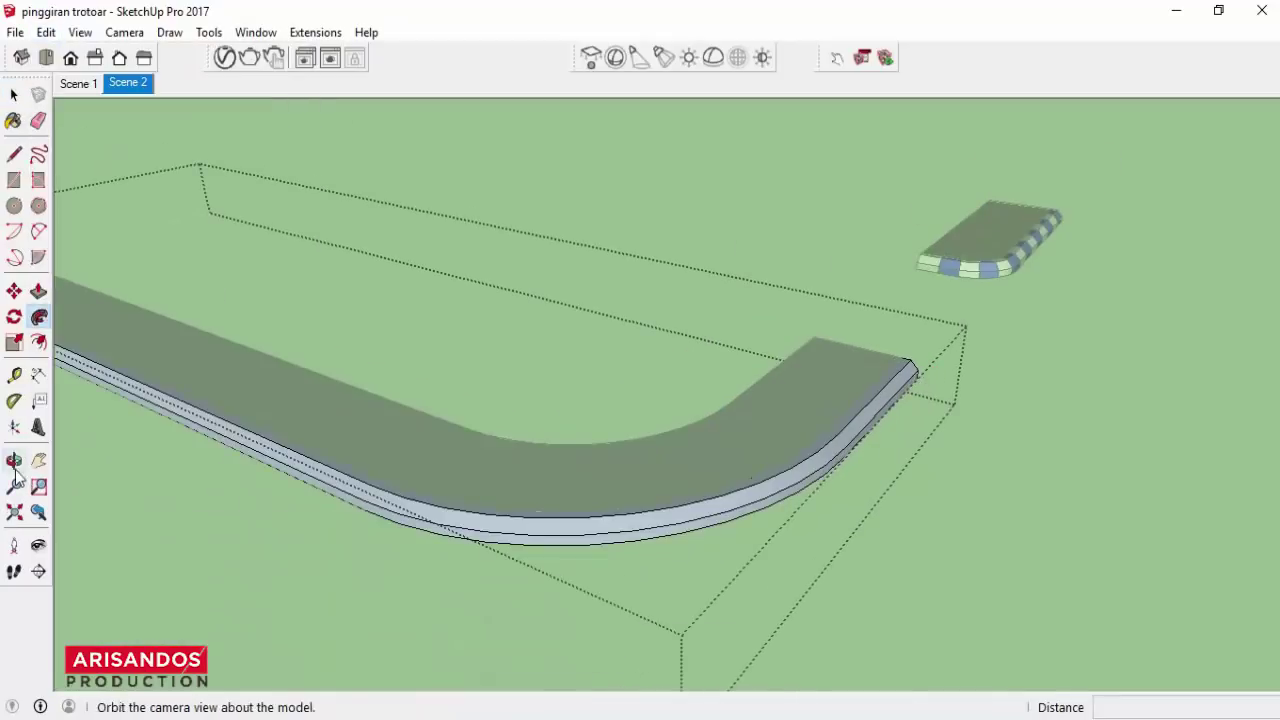
left_click(14, 460)
left_click_drag(560, 470, 620, 568)
left_click(14, 93)
scroll(446, 415, "down", 2)
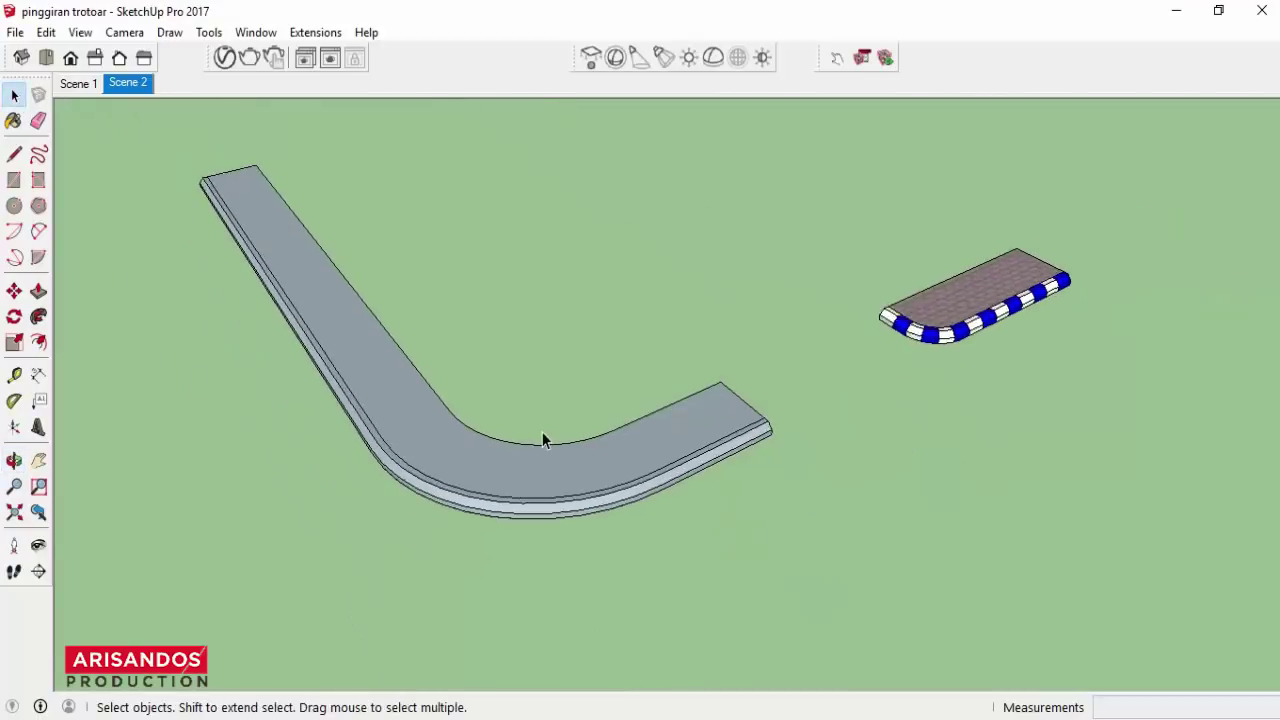
scroll(542, 431, "up", 1)
Paint the curved strip's top with Asphalt Stamped Brick sampled from the small block.
left_click(462, 465)
left_click(14, 120)
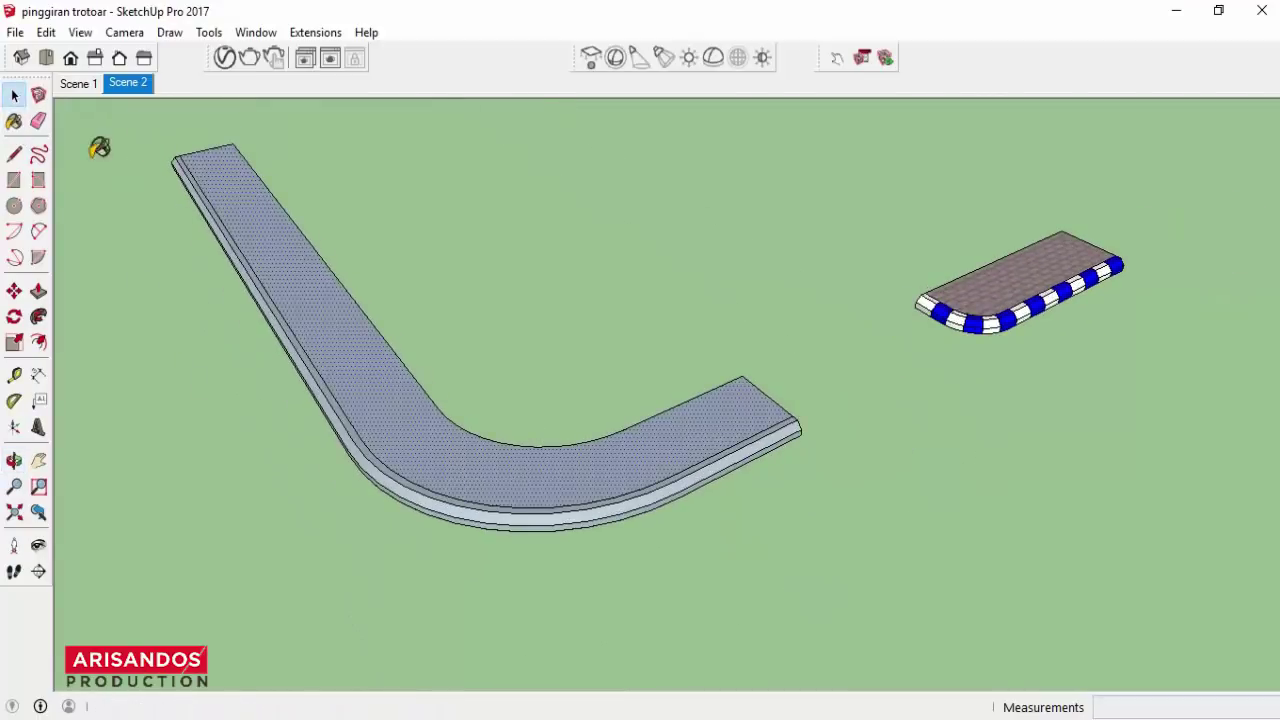
left_click(1256, 224)
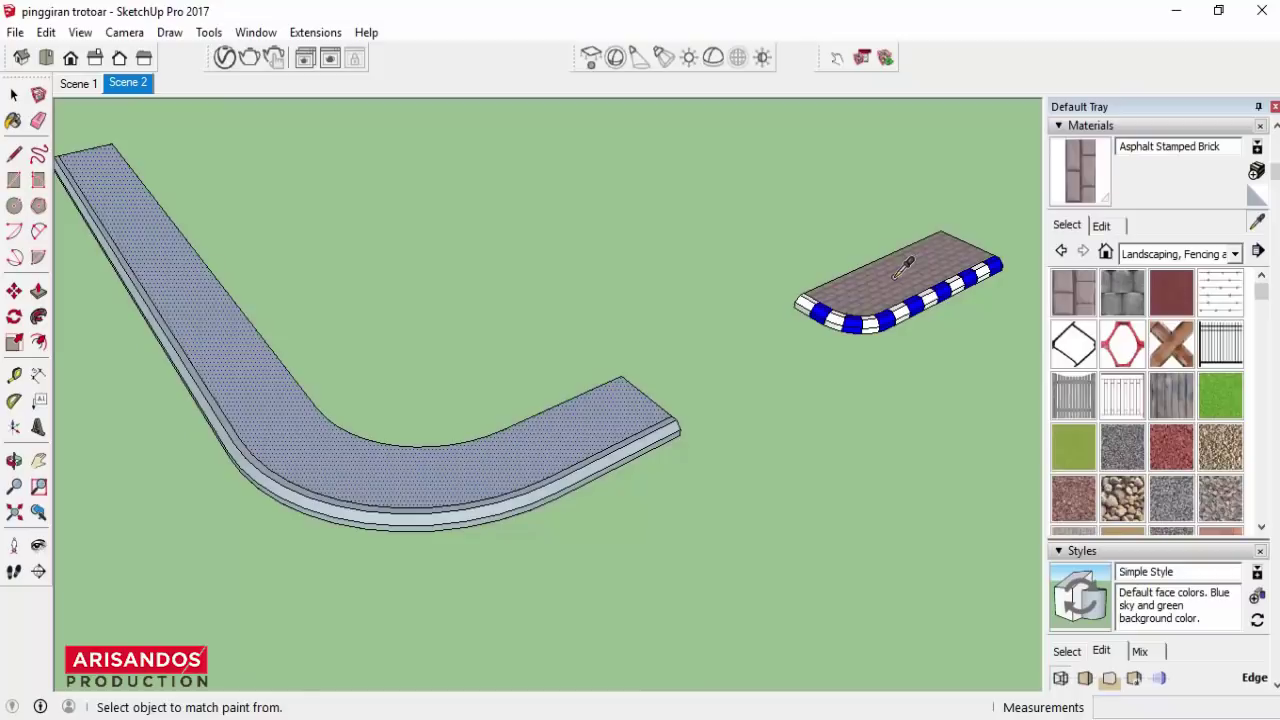
left_click(862, 285)
left_click(608, 403)
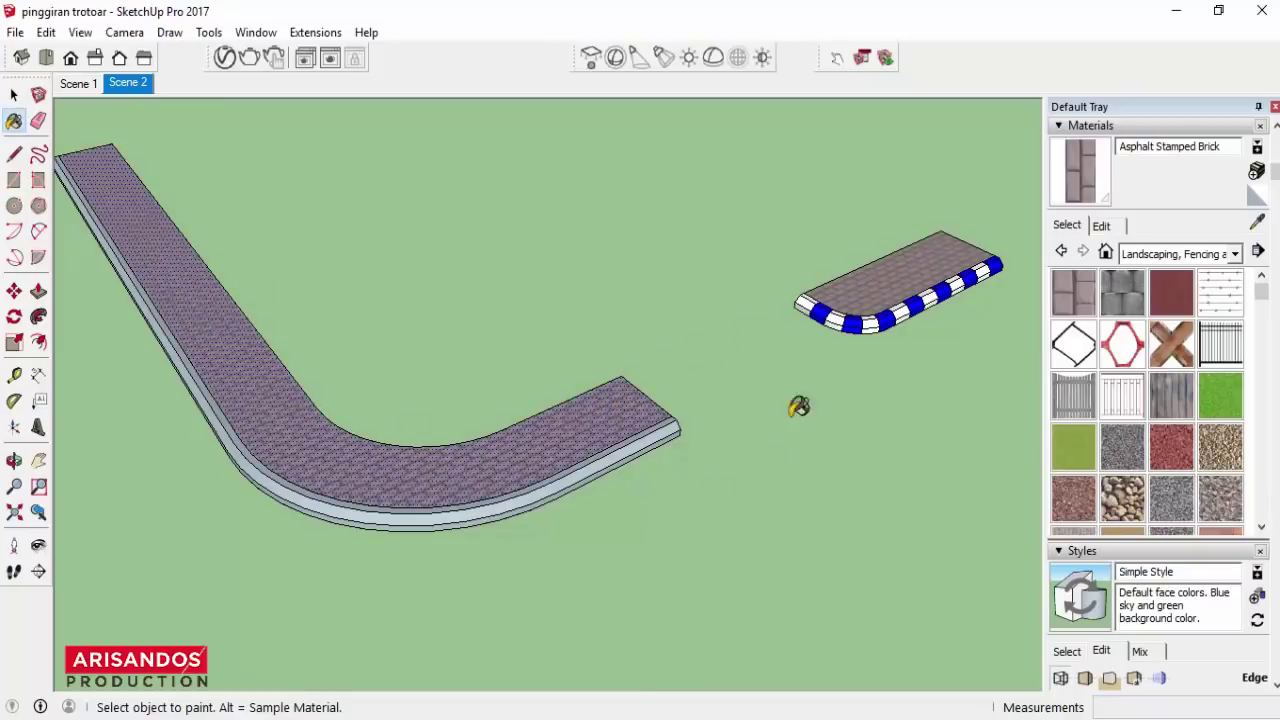
left_click(14, 94)
left_click(174, 163)
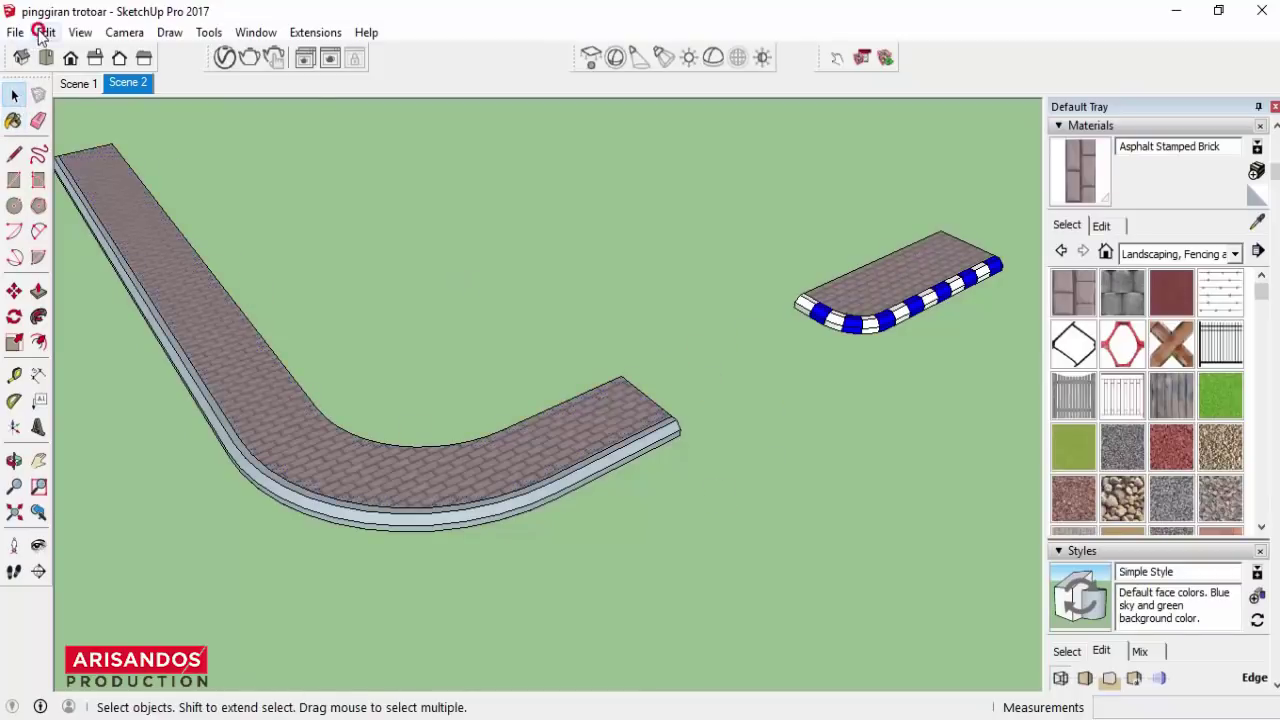
left_click(42, 33)
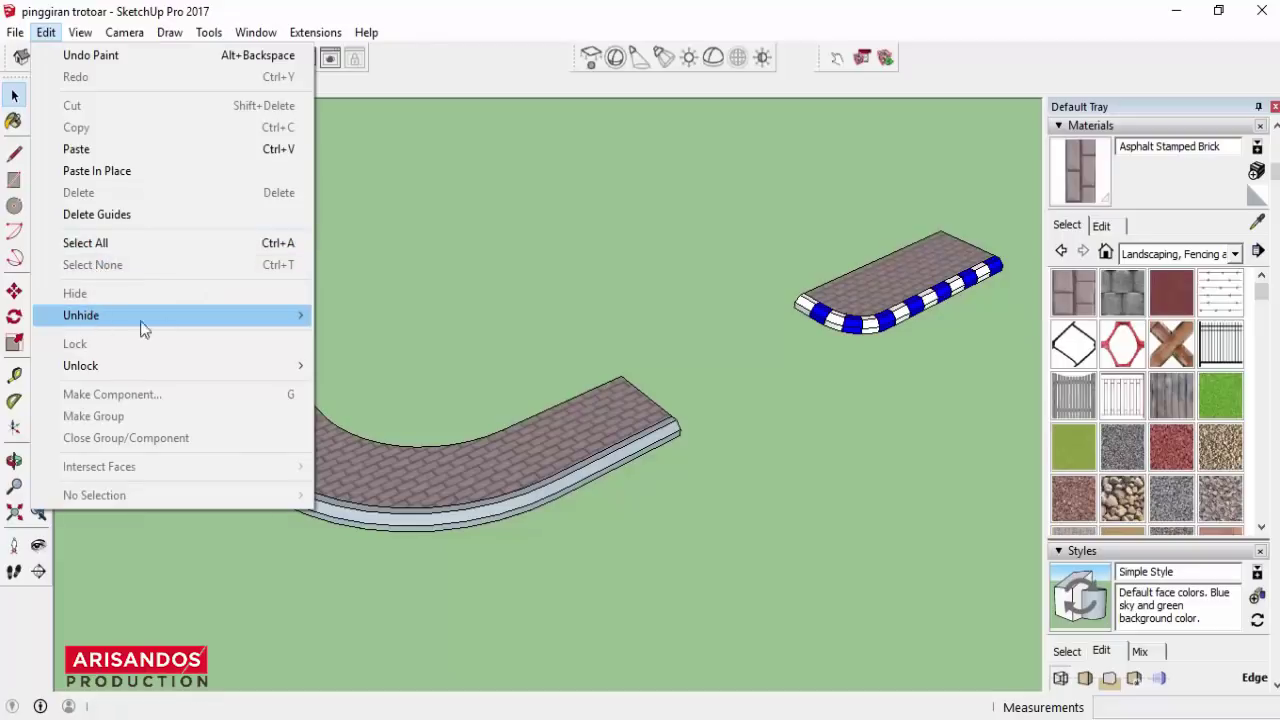
Unhide all hidden geometry with Edit > Unhide > All.
mouse_move(81, 315)
left_click(349, 358)
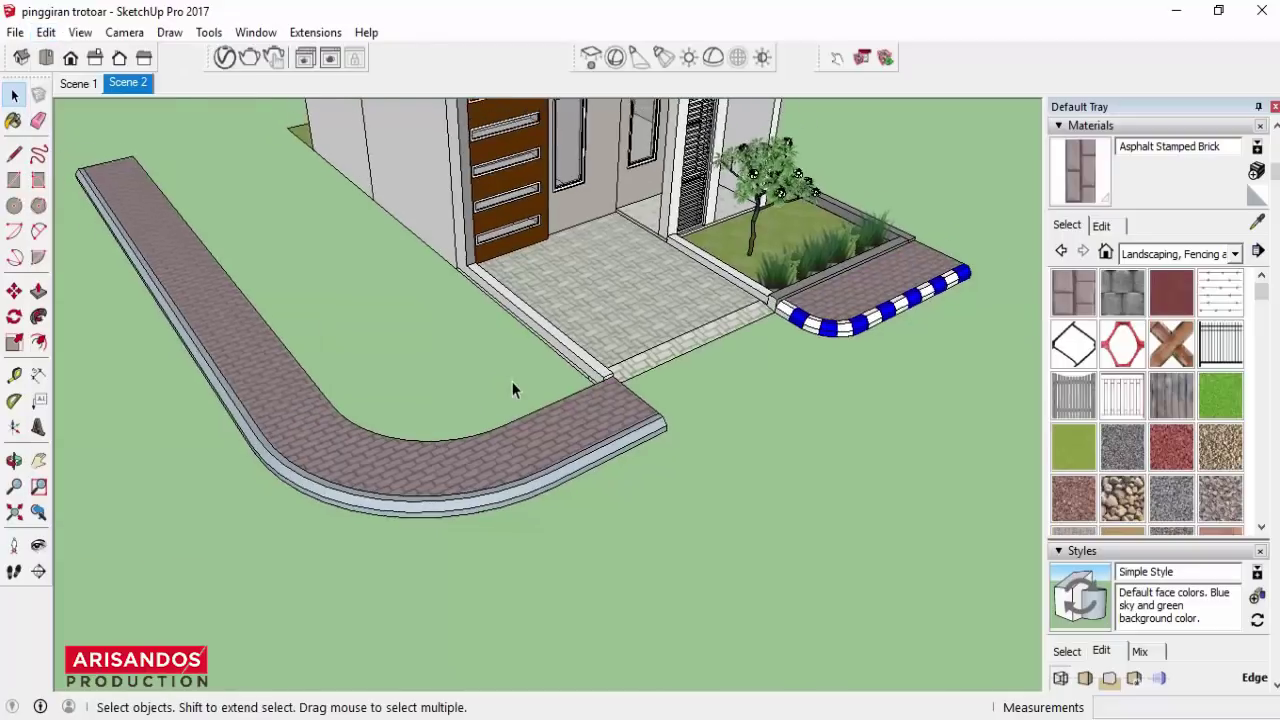
scroll(510, 379, "down", 2)
scroll(252, 195, "up", 4)
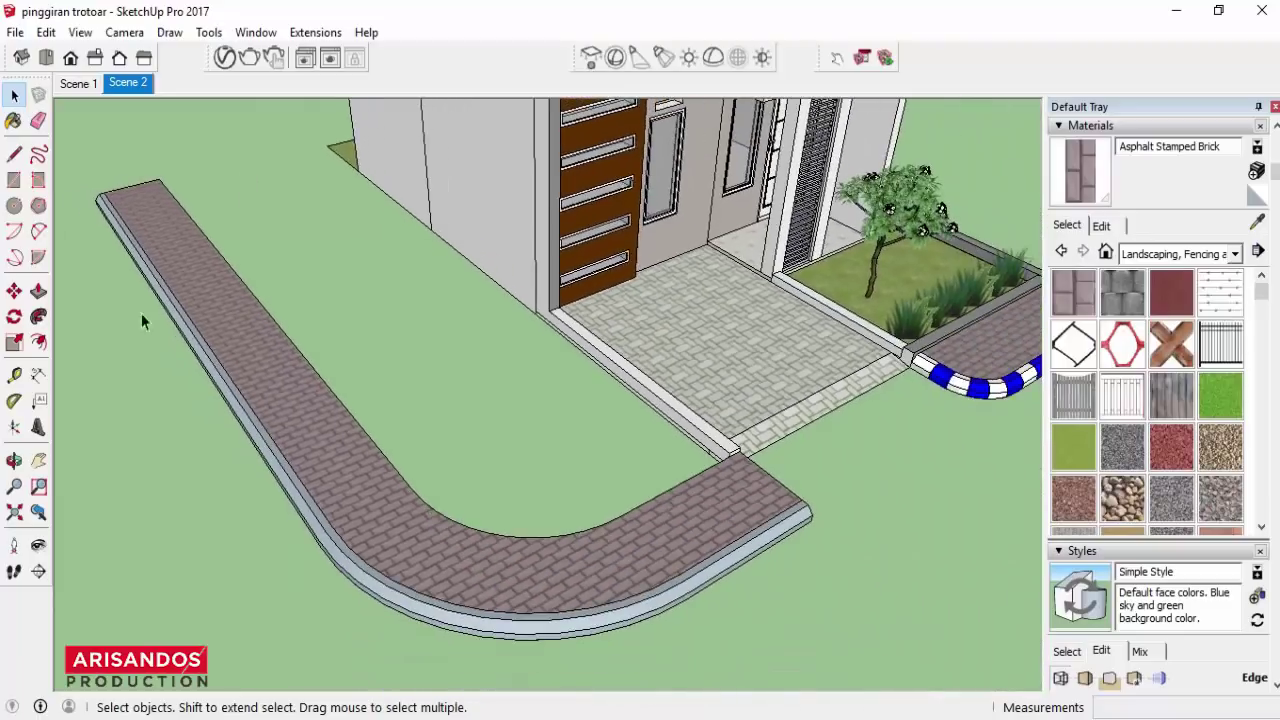
Orbit around the house front, curb, planter and both sidewalks to review them.
left_click(14, 460)
left_click_drag(508, 263, 322, 226)
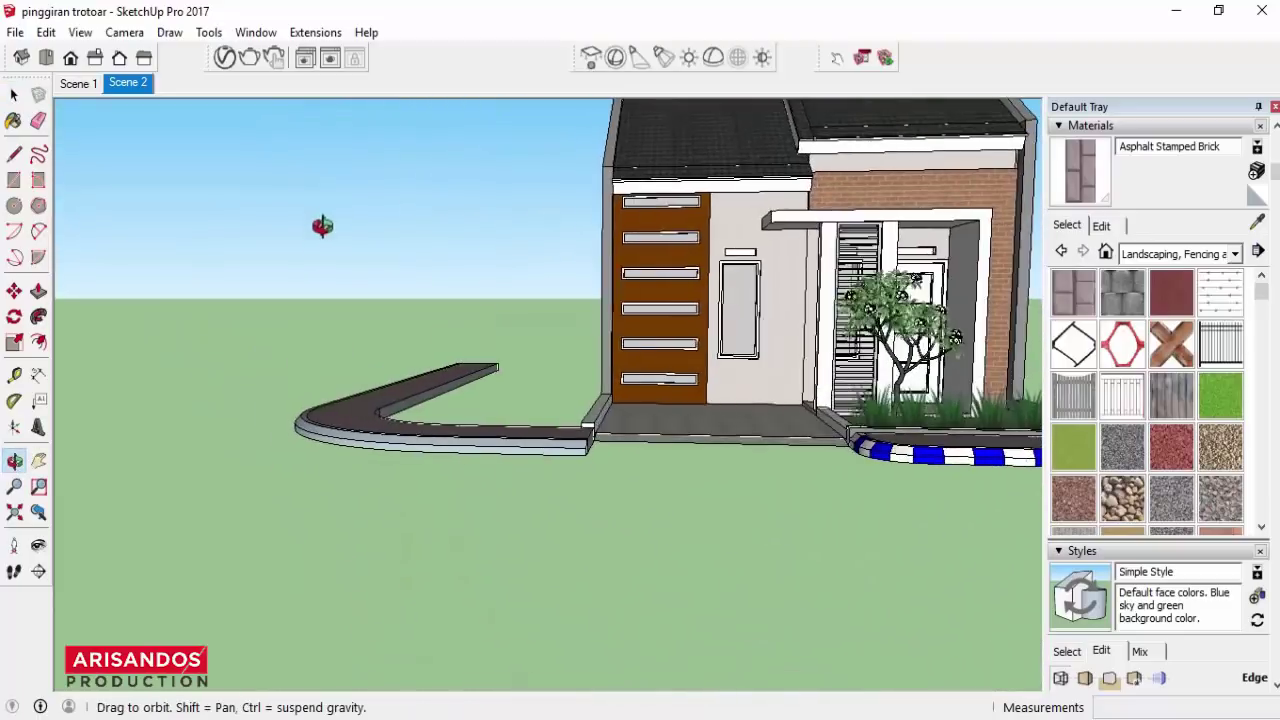
scroll(300, 280, "down", 2)
scroll(371, 294, "down", 1)
mouse_move(371, 294)
left_mouse_down()
mouse_move(646, 480)
mouse_move(316, 478)
left_mouse_up()
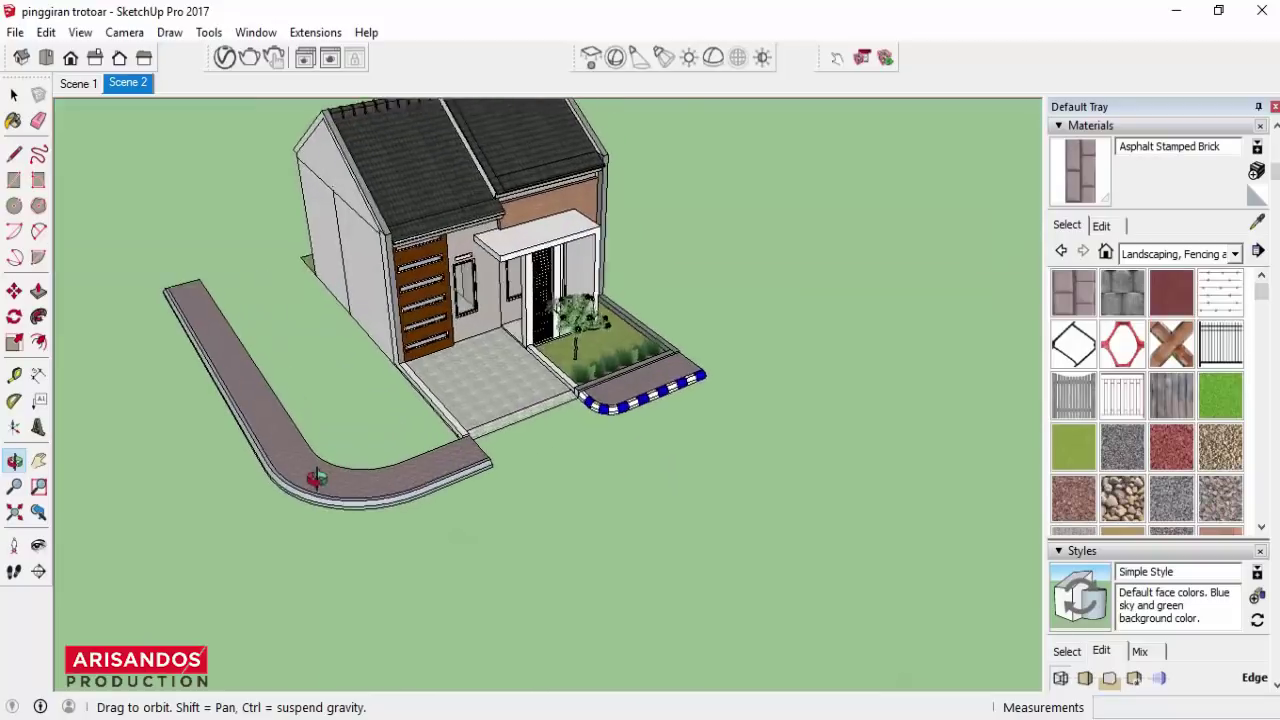
scroll(316, 478, "up", 2)
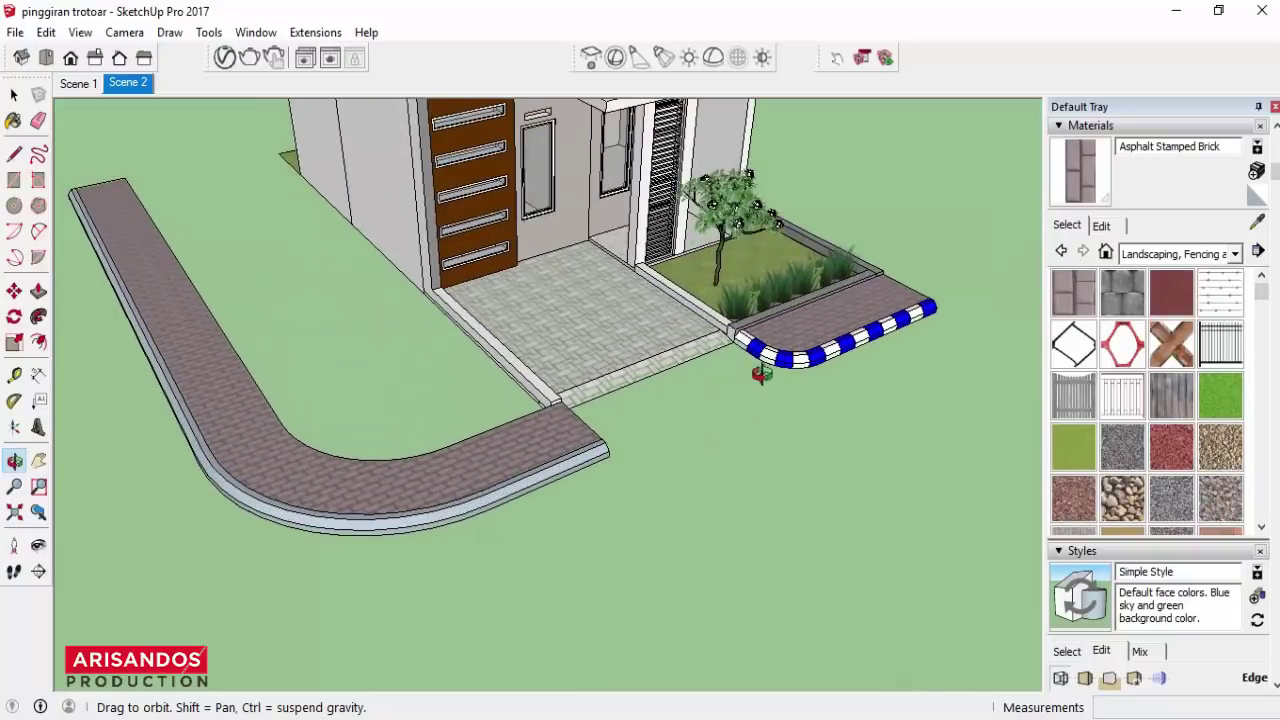
left_click_drag(820, 310, 755, 363)
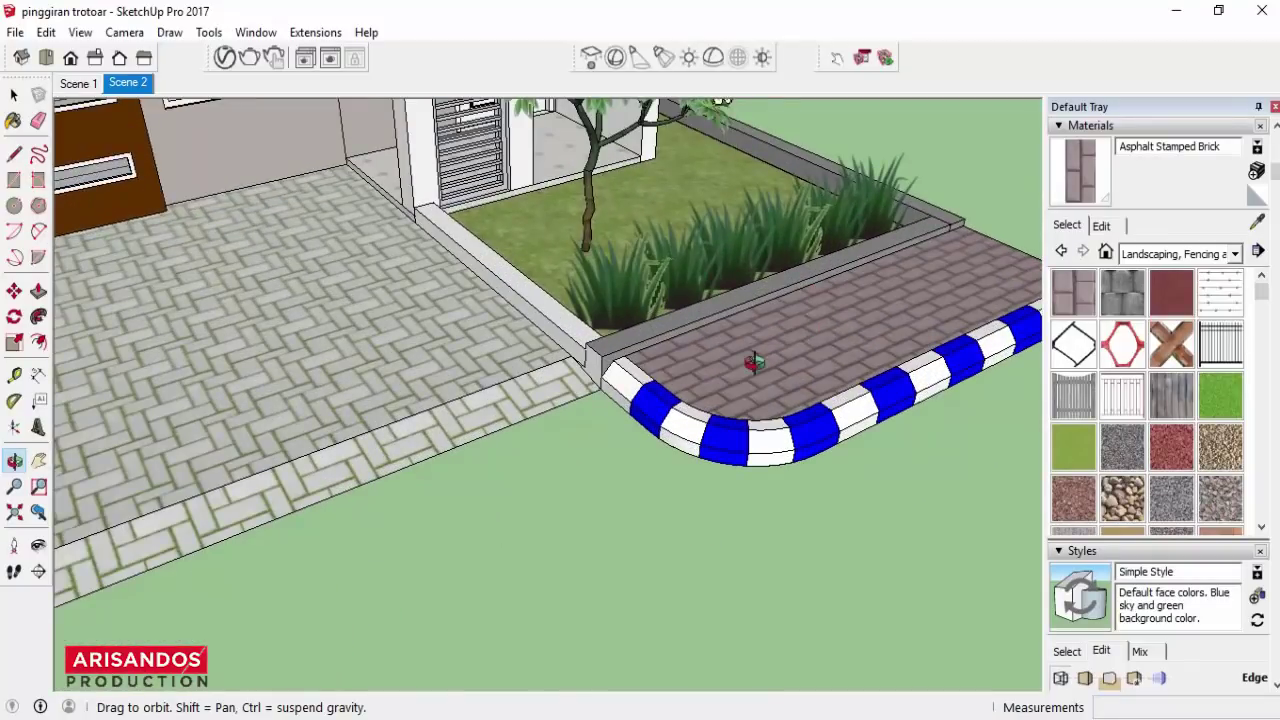
mouse_move(660, 418)
left_mouse_down()
mouse_move(578, 465)
mouse_move(443, 449)
left_mouse_up()
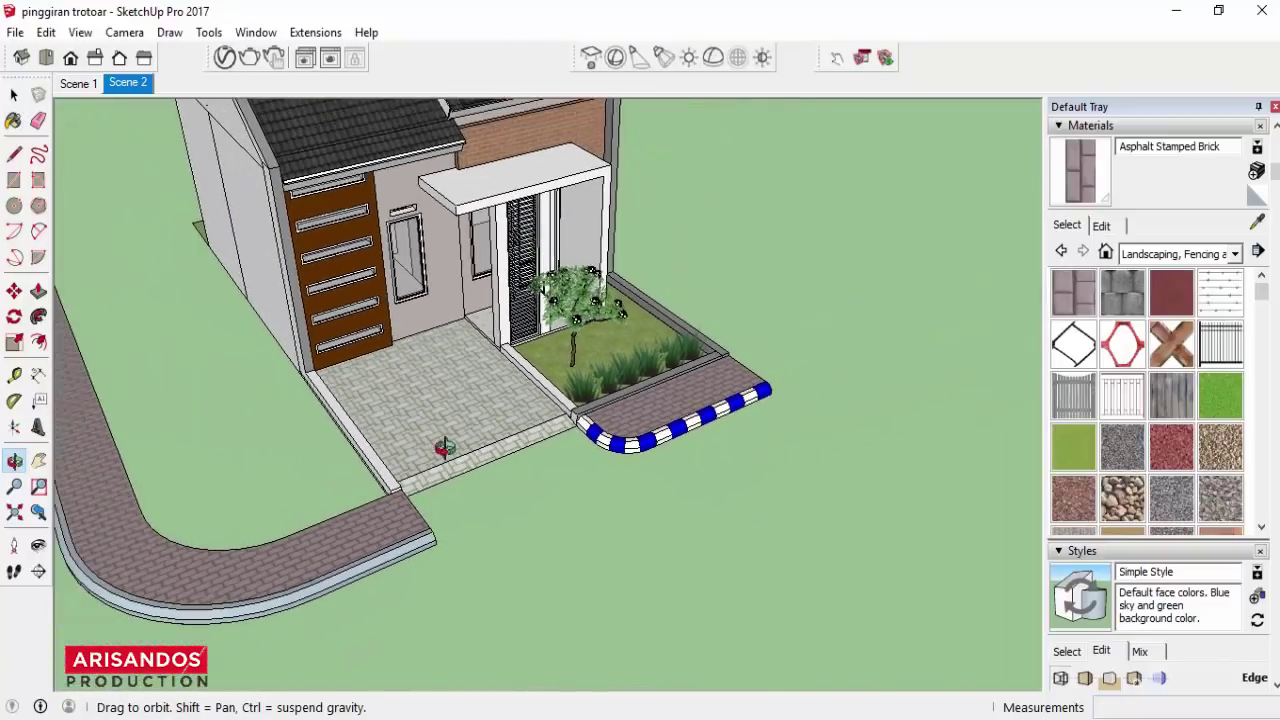
Pan and orbit so the striped curb and doorway of the left house face the viewer.
left_click(38, 460)
left_click_drag(246, 373, 900, 343)
scroll(686, 294, "down", 5)
mouse_move(686, 294)
left_mouse_down()
mouse_move(515, 445)
mouse_move(694, 286)
left_mouse_up()
scroll(537, 363, "up", 3)
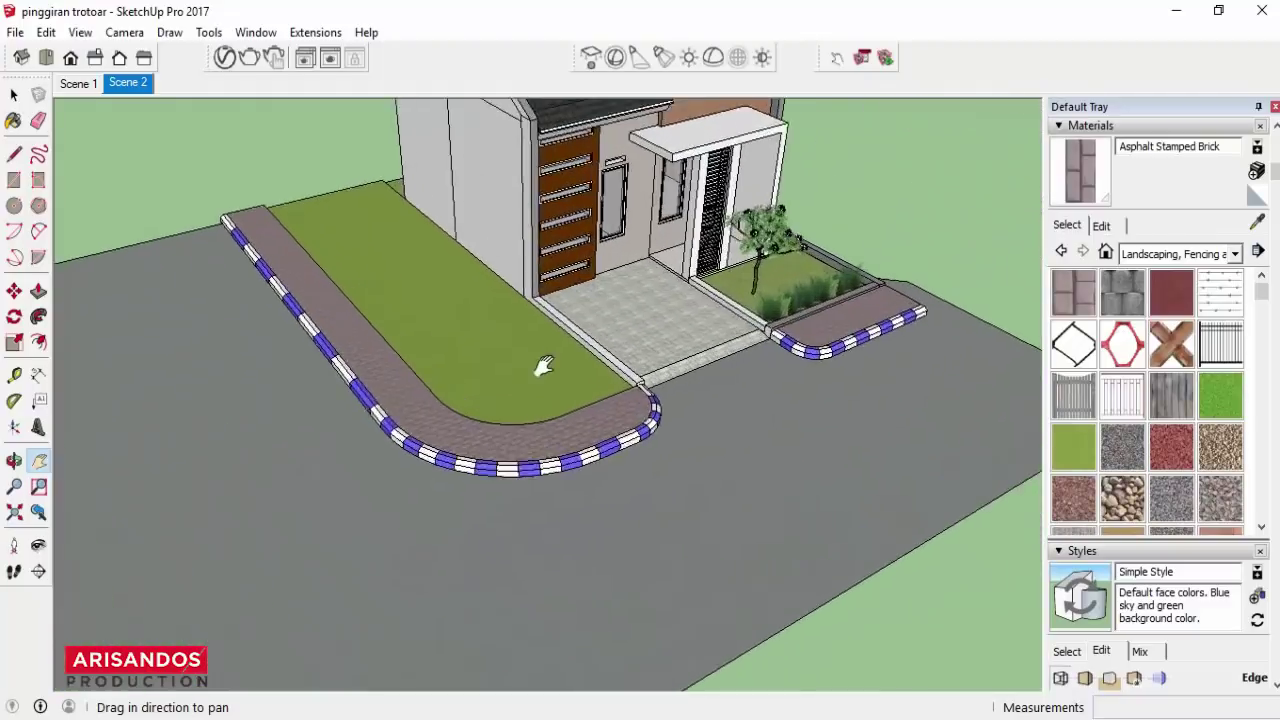
scroll(543, 366, "up", 3)
scroll(543, 366, "up", 2)
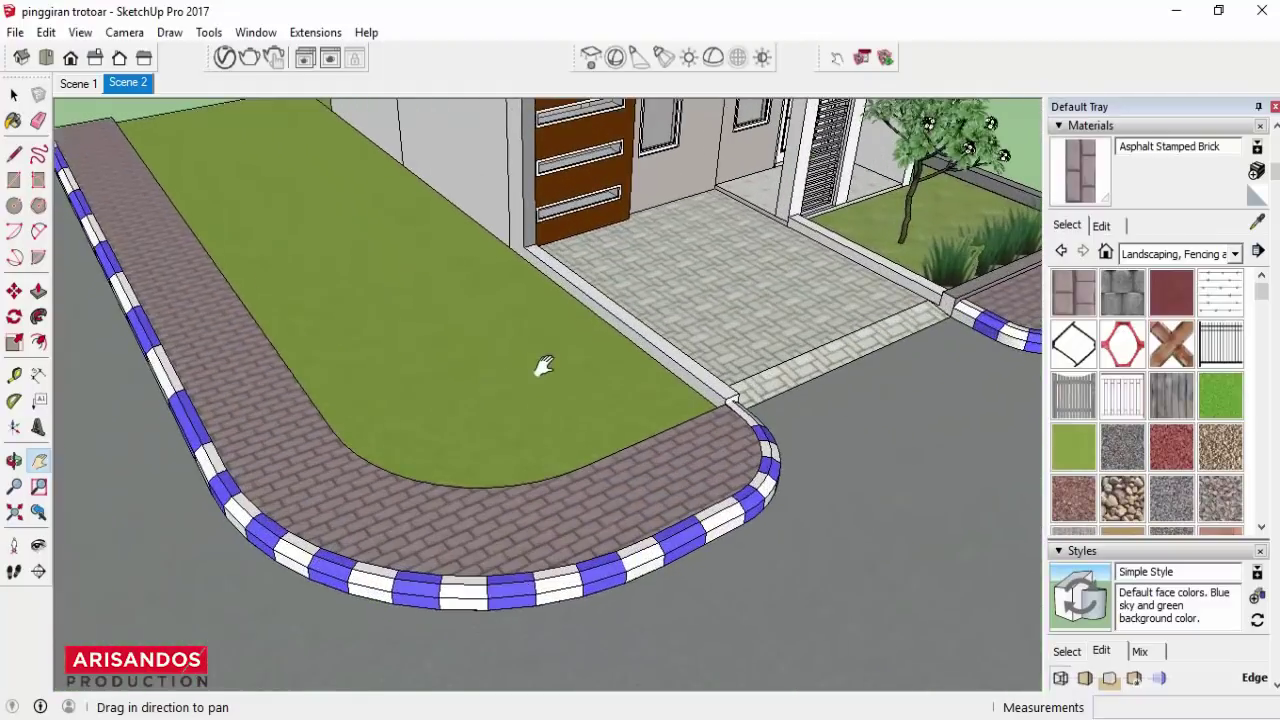
left_click(14, 460)
left_click_drag(570, 549, 857, 461)
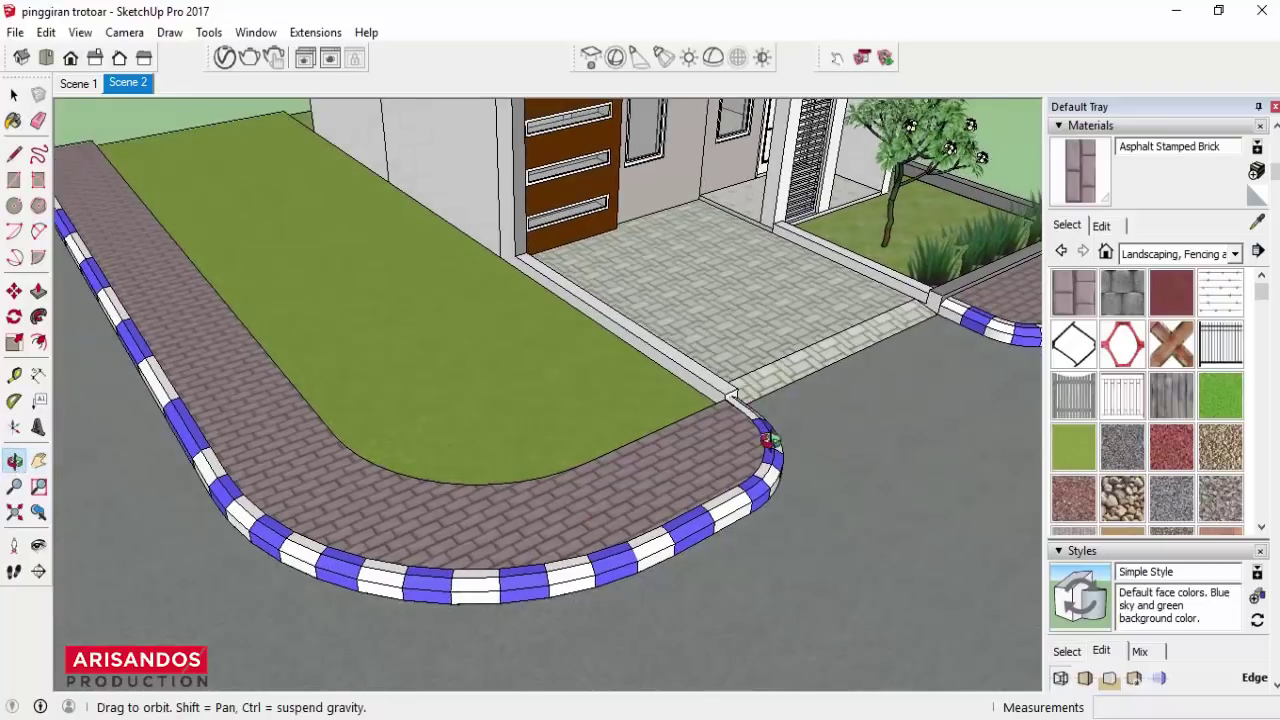
mouse_move(511, 496)
left_mouse_down()
mouse_move(508, 477)
mouse_move(512, 487)
left_mouse_up()
mouse_move(628, 460)
left_mouse_down()
mouse_move(646, 389)
mouse_move(610, 318)
left_mouse_up()
Look around and orbit to show the house roof, front lawn, curb and road.
left_click(38, 545)
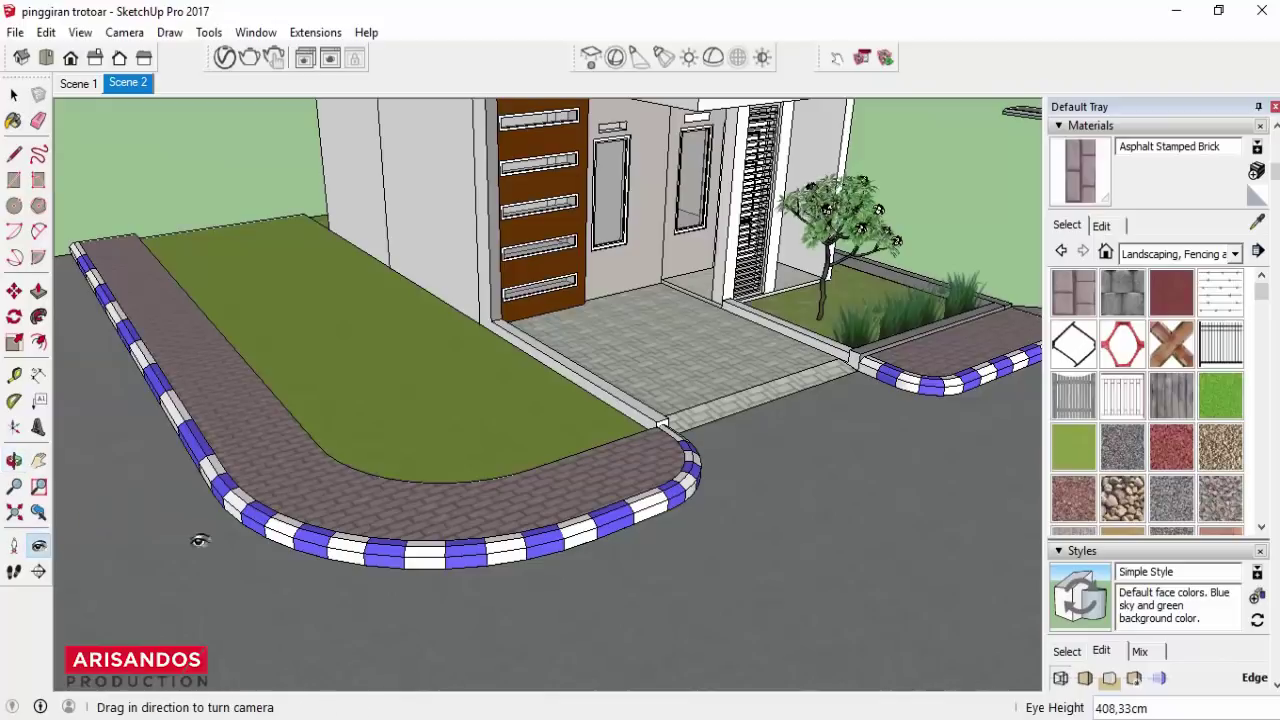
mouse_move(194, 534)
left_mouse_down()
mouse_move(443, 460)
mouse_move(456, 333)
mouse_move(457, 543)
mouse_move(414, 488)
left_mouse_up()
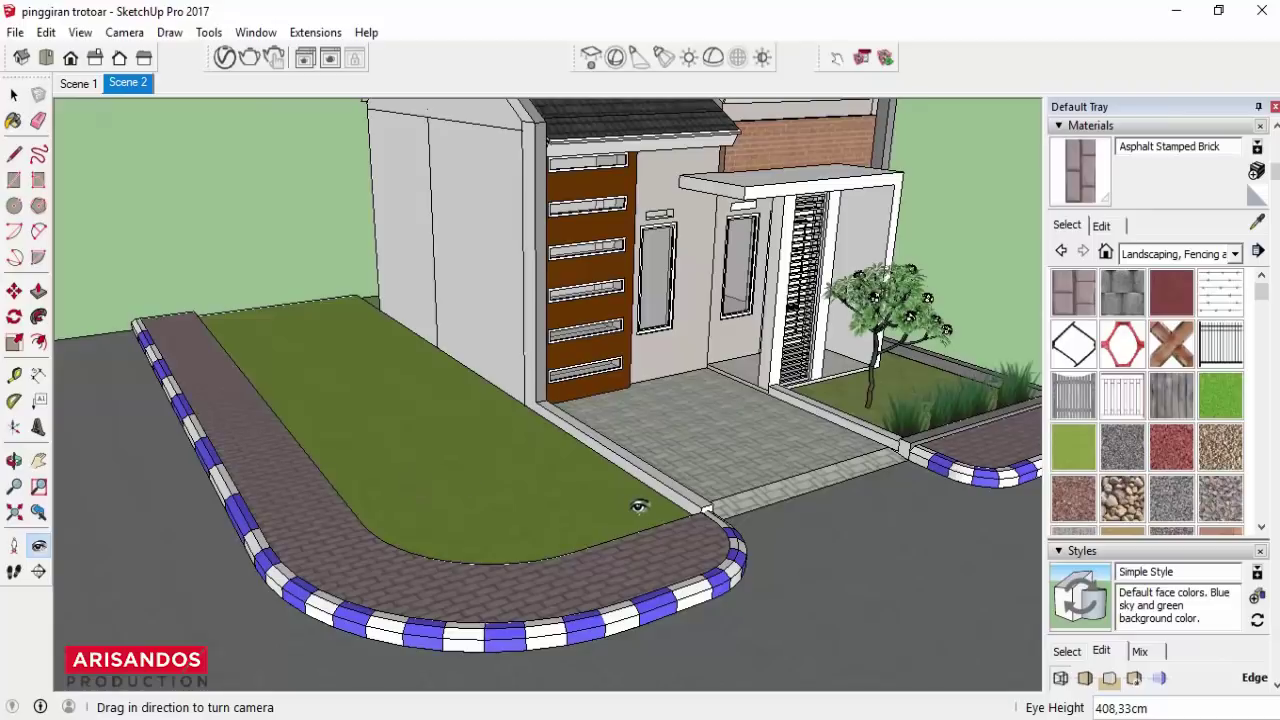
scroll(638, 506, "up", 2)
scroll(488, 580, "down", 2)
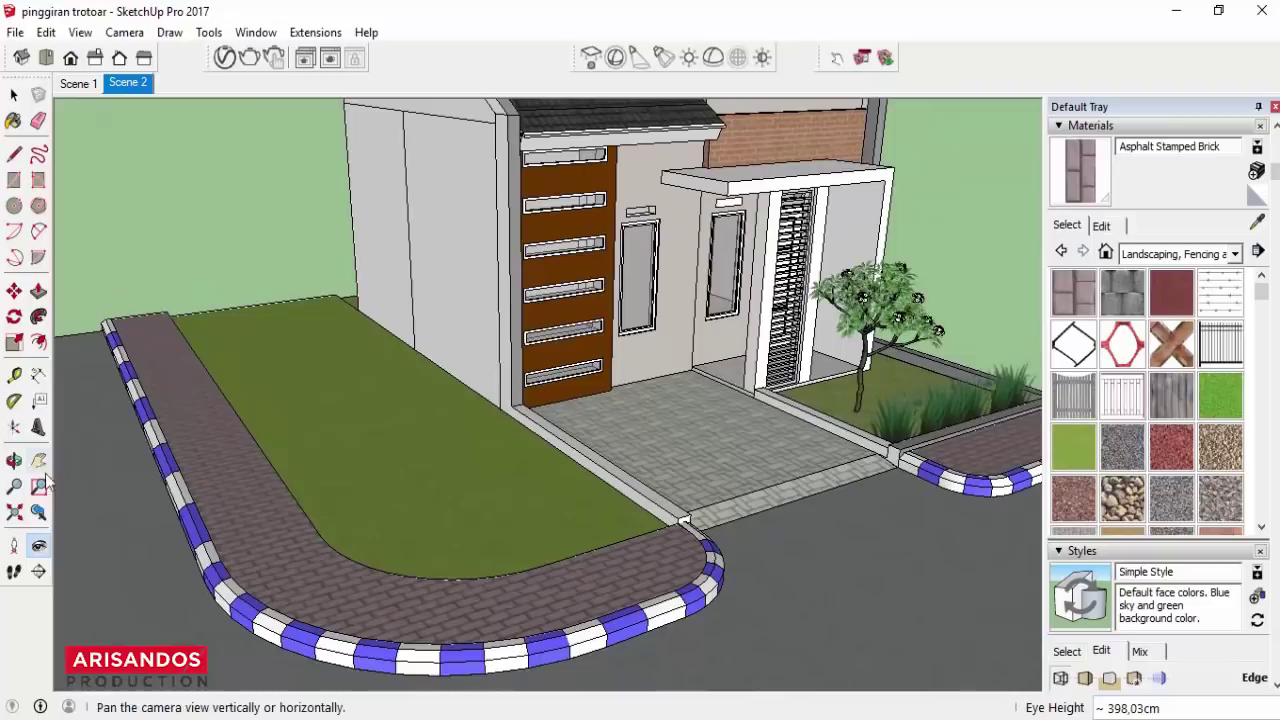
left_click(14, 460)
left_click_drag(737, 542, 287, 490)
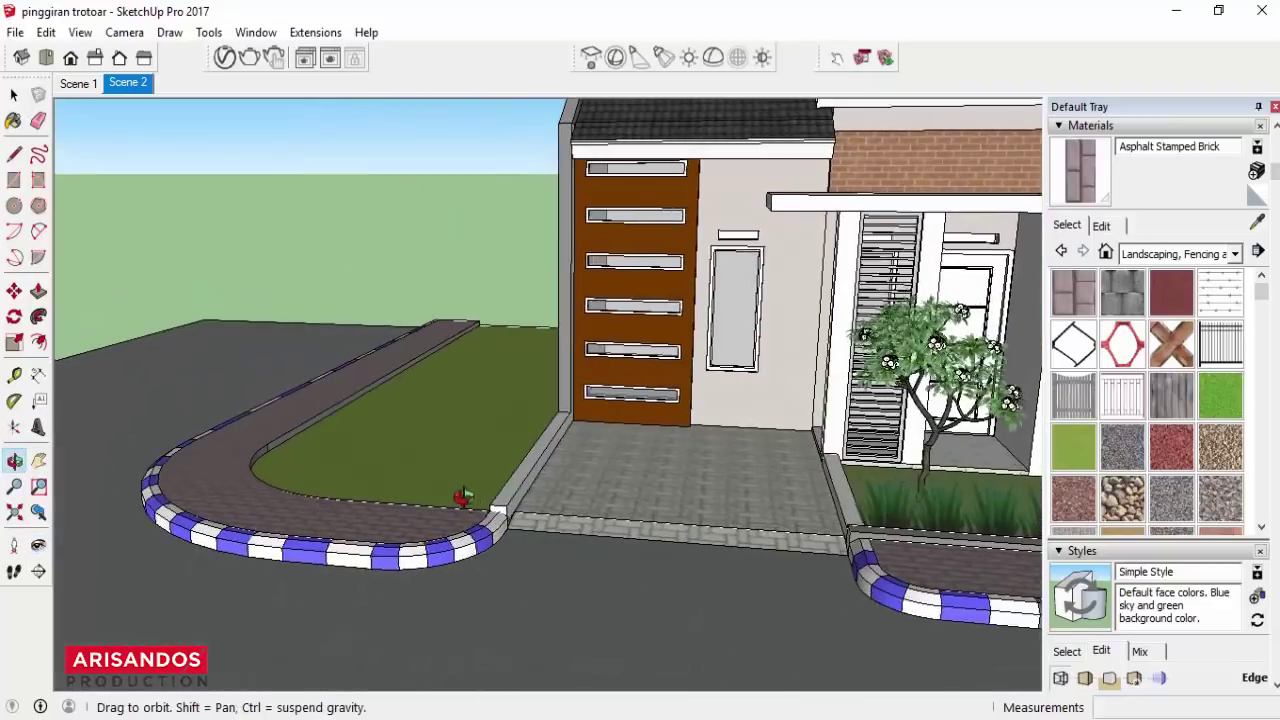
mouse_move(437, 497)
left_mouse_down()
mouse_move(741, 508)
mouse_move(721, 516)
left_mouse_up()
scroll(721, 516, "down", 1)
scroll(721, 516, "up", 2)
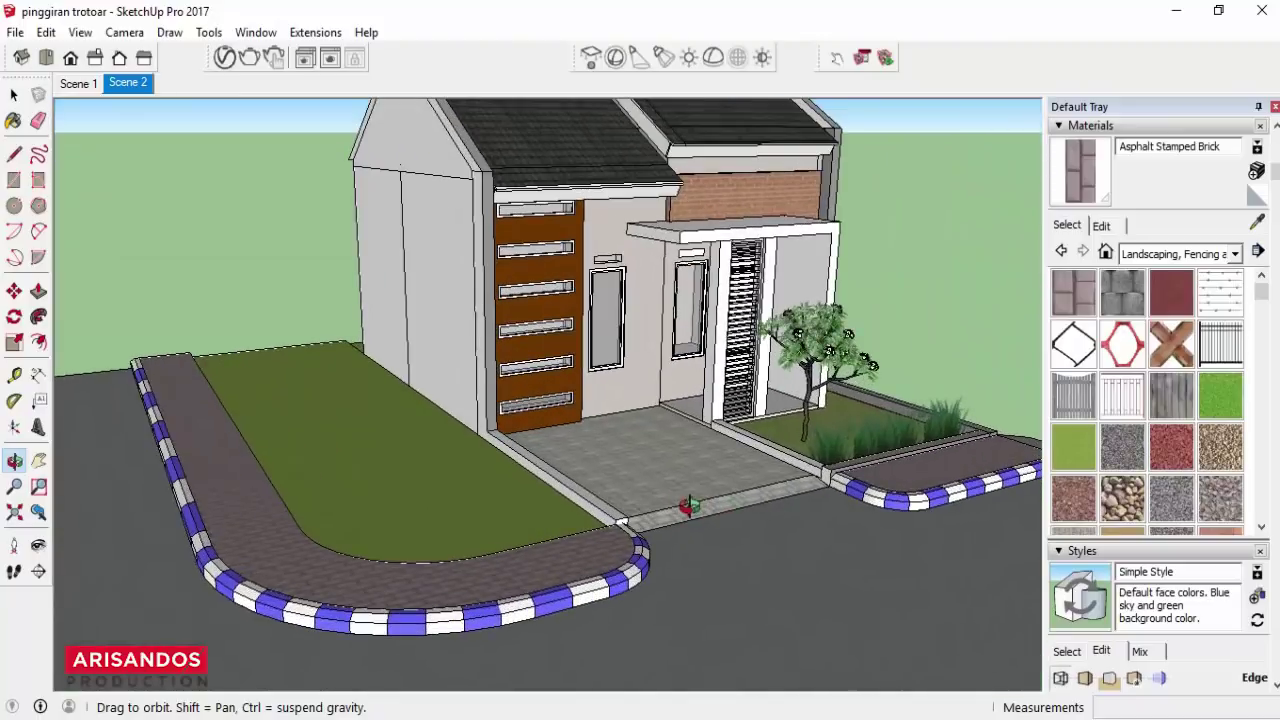